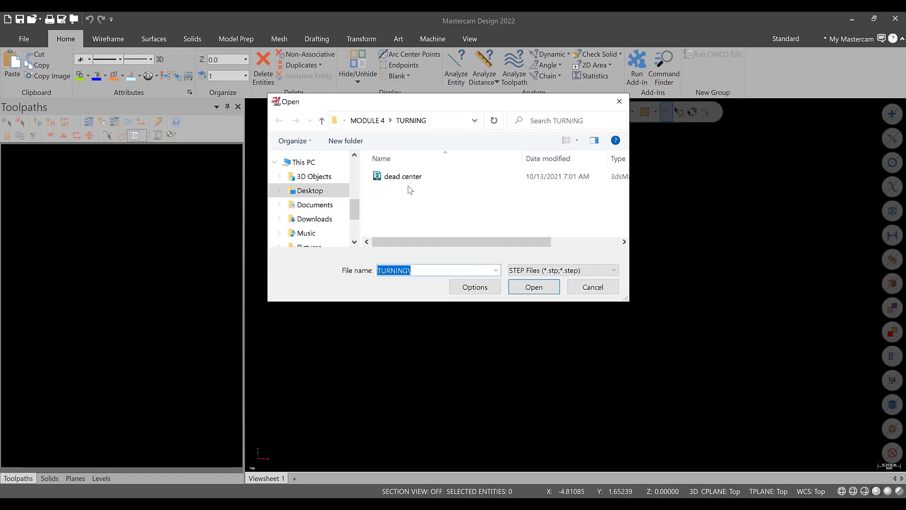
Open the "dead center" STEP file from the TURNING folder
left_click(410, 178)
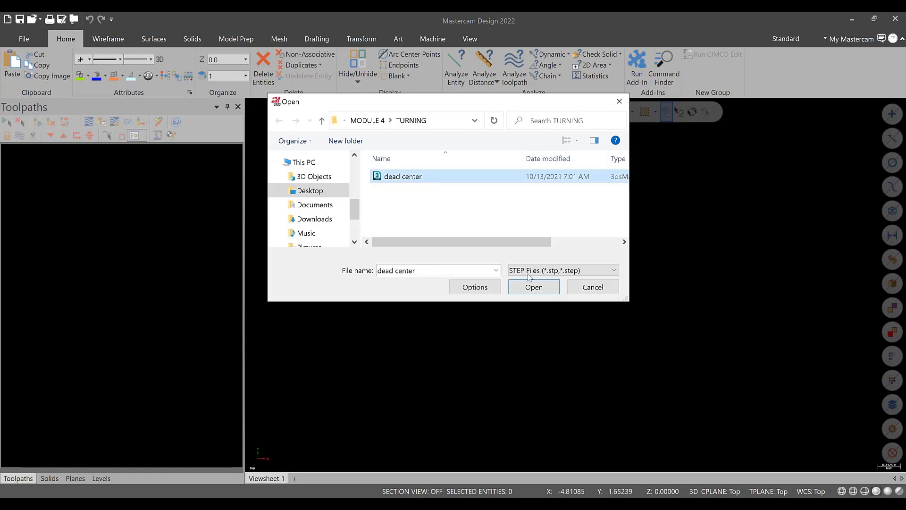
left_click(540, 288)
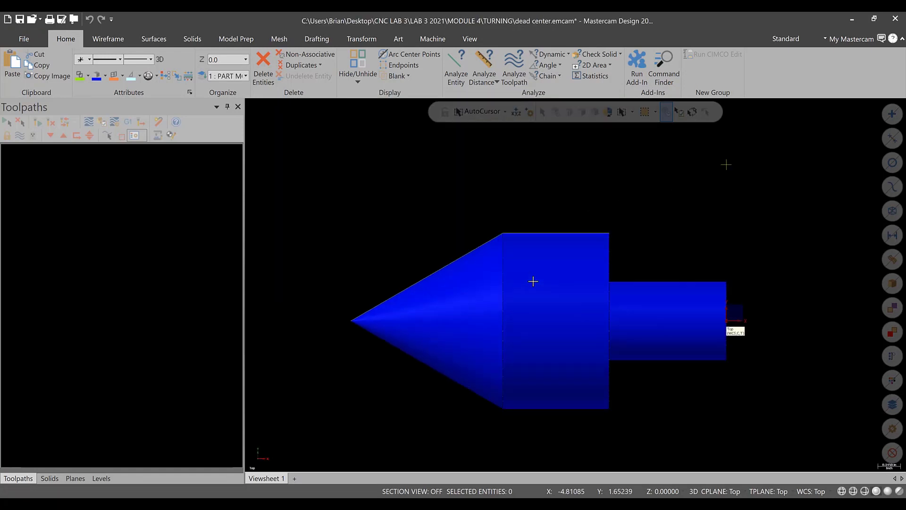
scroll(724, 350, "down", 1)
scroll(724, 350, "up", 1)
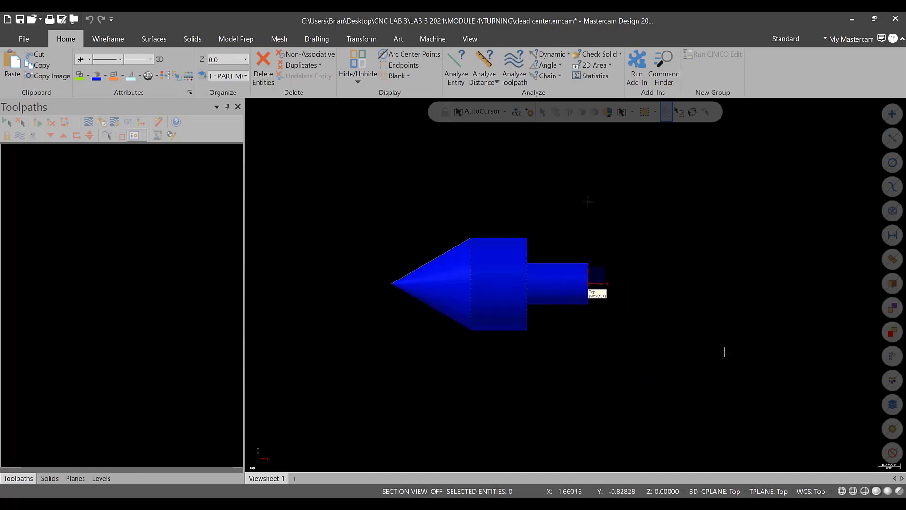
Inspect the dead center model and the origin at its stem's end face from several angles, returning to the top view
middle_click_drag(459, 293, 437, 211)
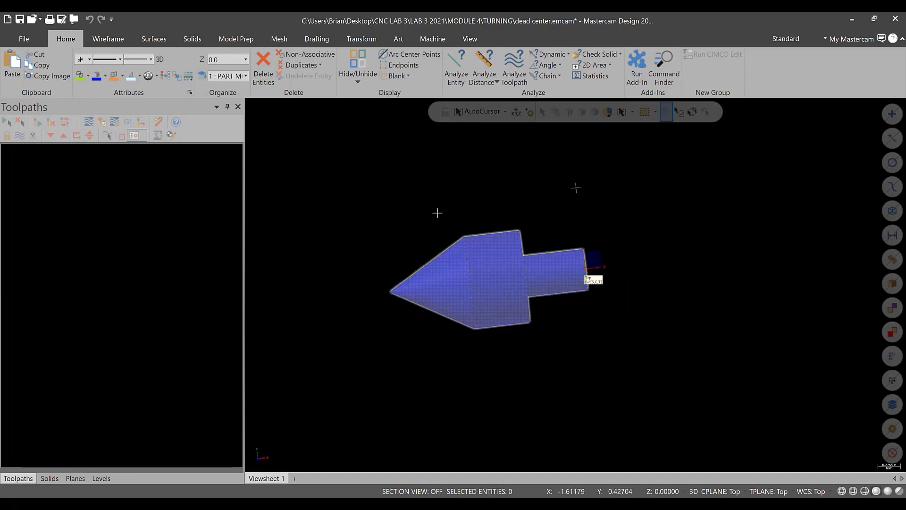
right_click(433, 173)
left_click(468, 237)
scroll(475, 231, "down", 1)
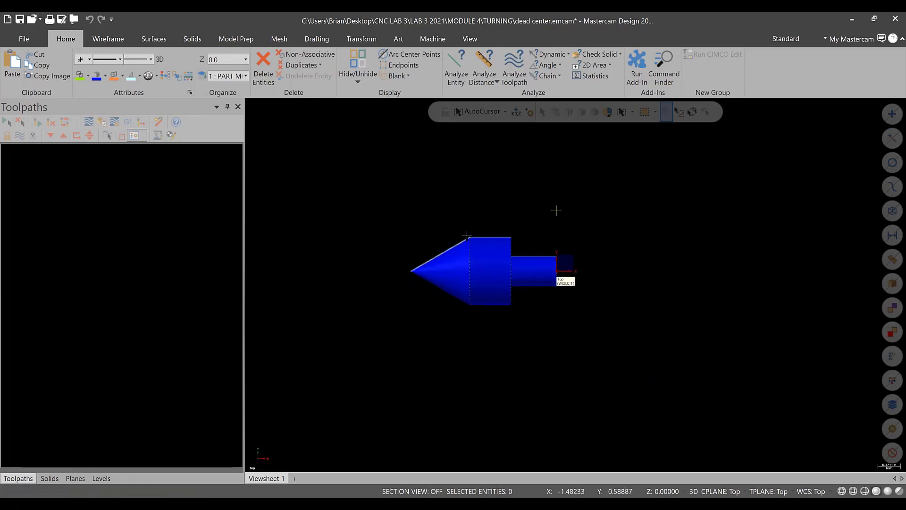
scroll(472, 228, "up", 1)
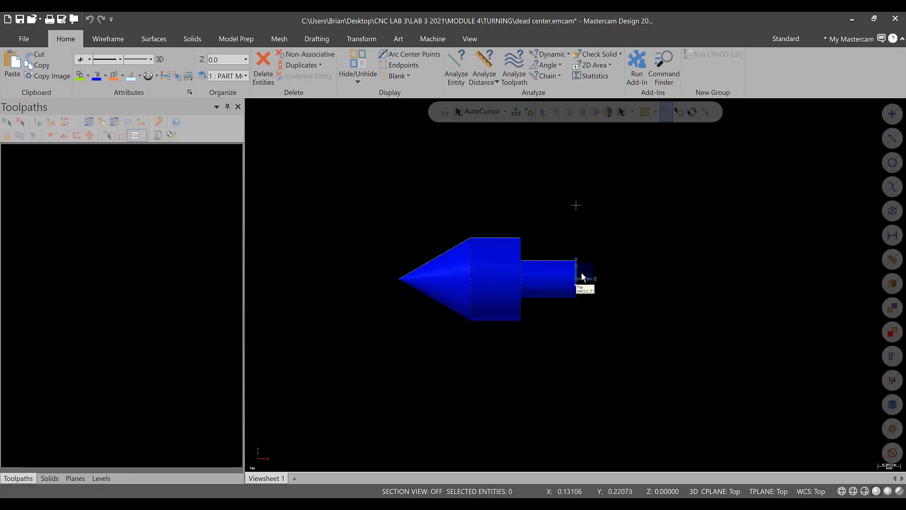
middle_click_drag(579, 272, 496, 184)
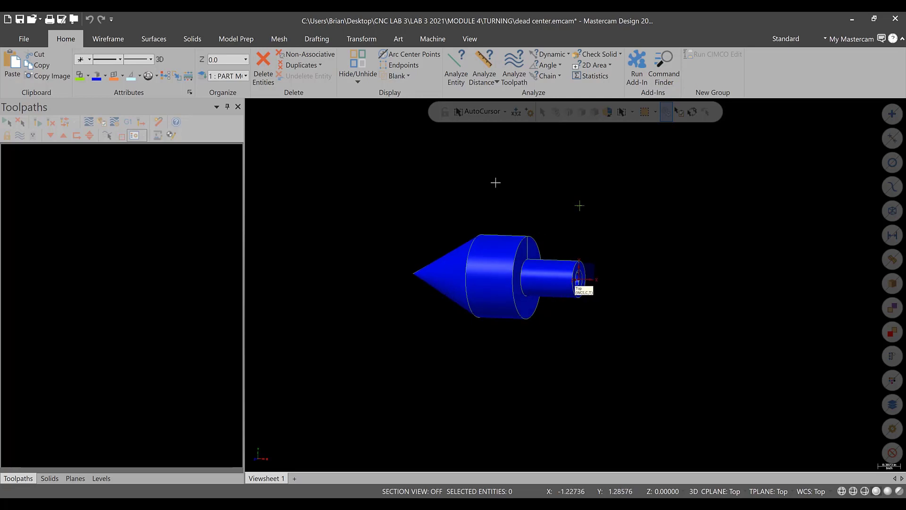
right_click(496, 184)
left_click(536, 247)
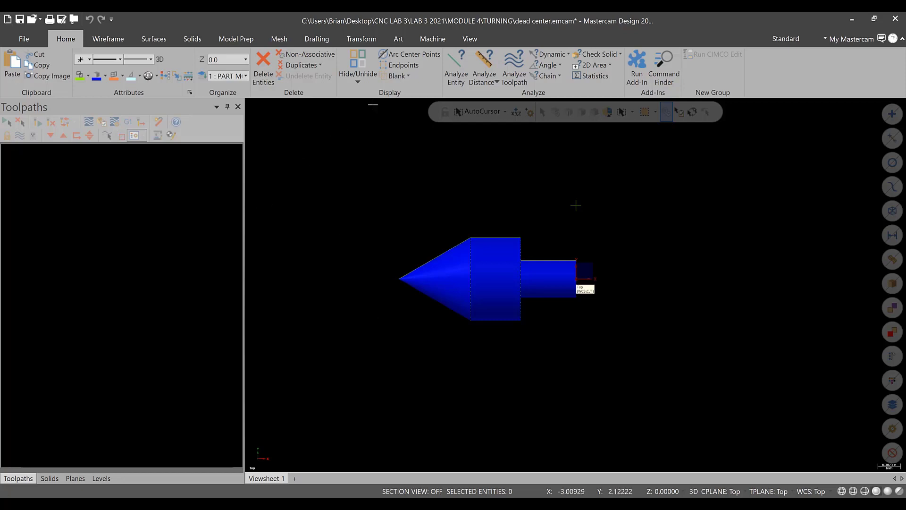
Add a lathe machine group using the GENERIC HAAS ST 4X MT_LATHE machine definition
left_click(427, 41)
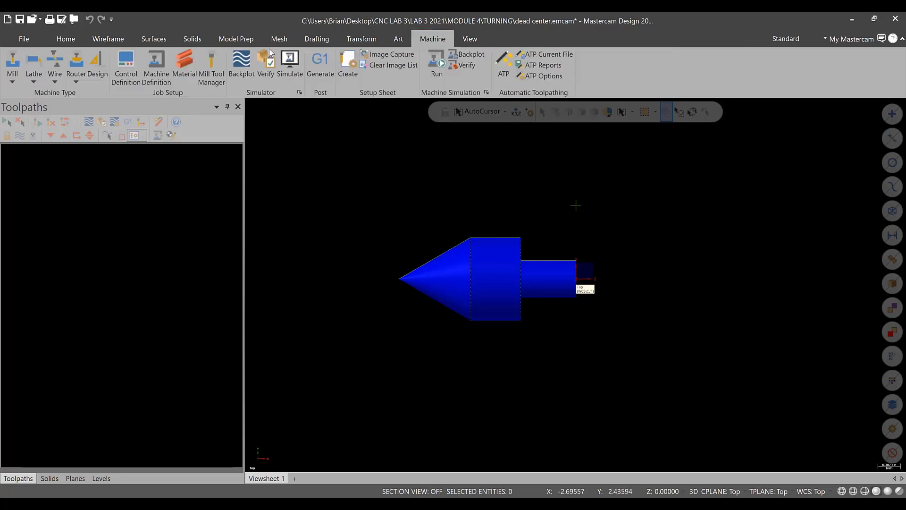
left_click(33, 82)
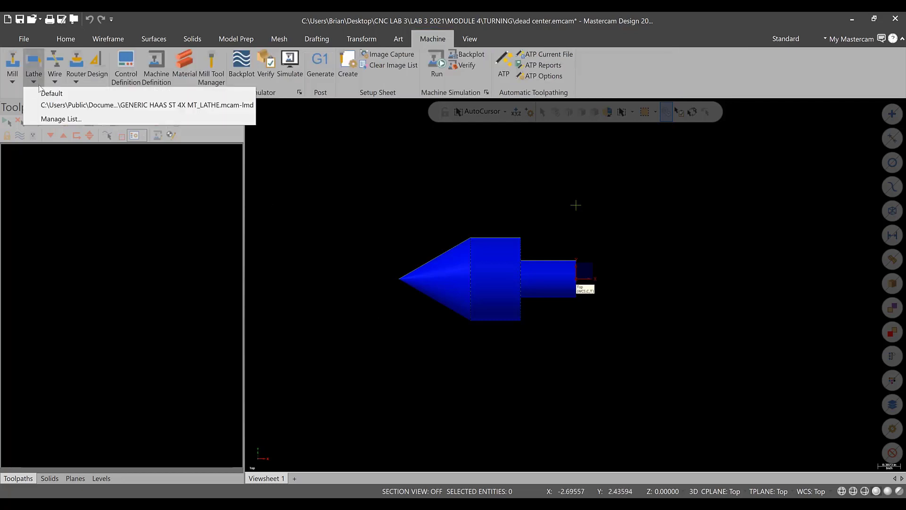
left_click(68, 104)
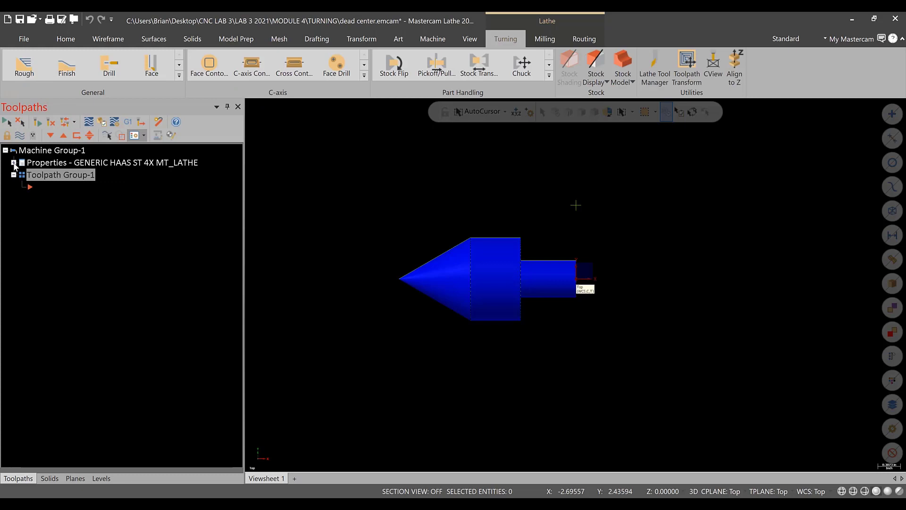
Enable sequential tool number assignment in the lathe machine group's tool settings
left_click(14, 163)
double_click(50, 186)
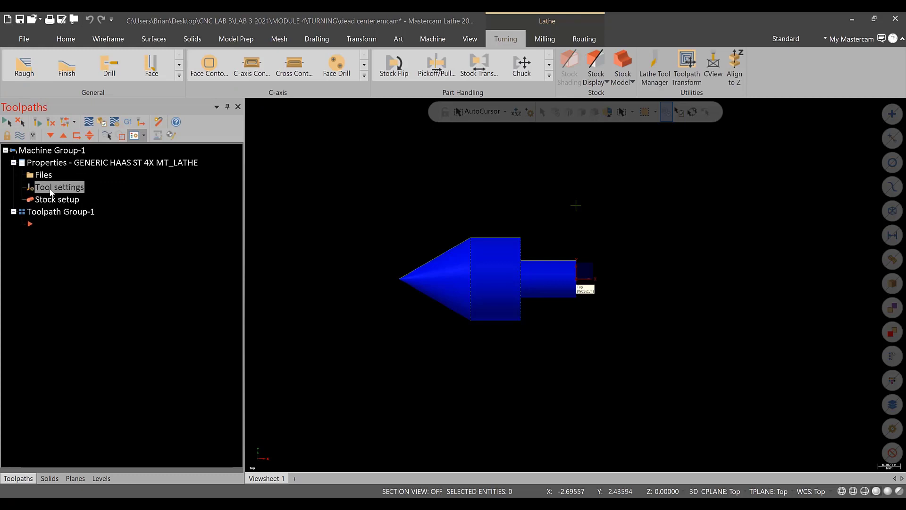
left_click(56, 218)
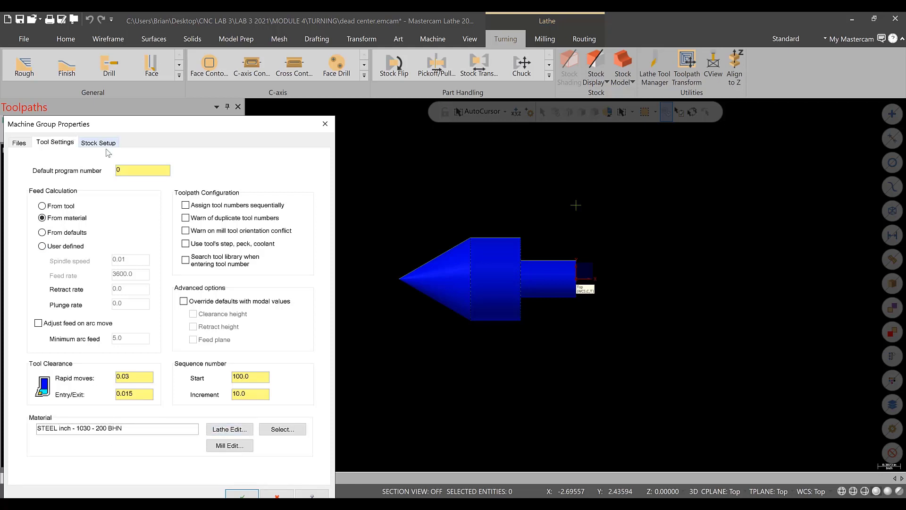
left_click(185, 205)
Define the left spindle stock as a cylinder with an OD of 2.0 and a length of 3.0
left_click(97, 143)
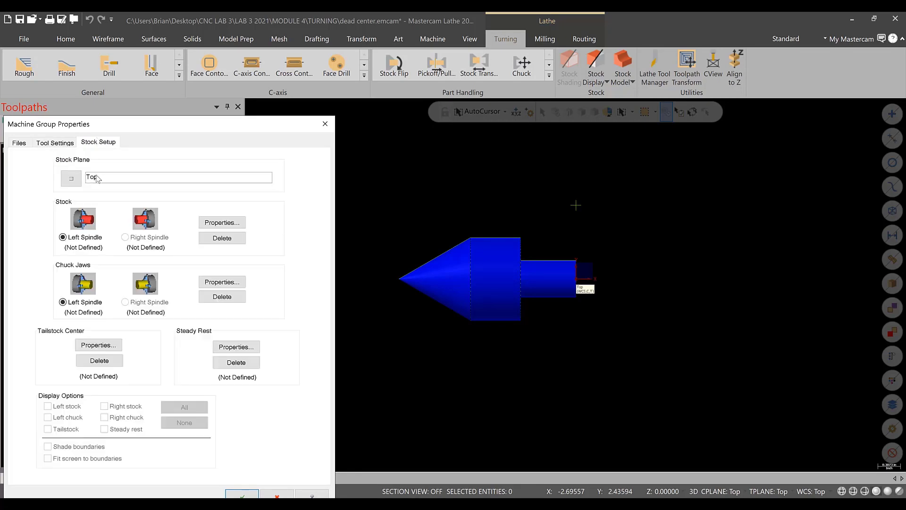
left_click(228, 225)
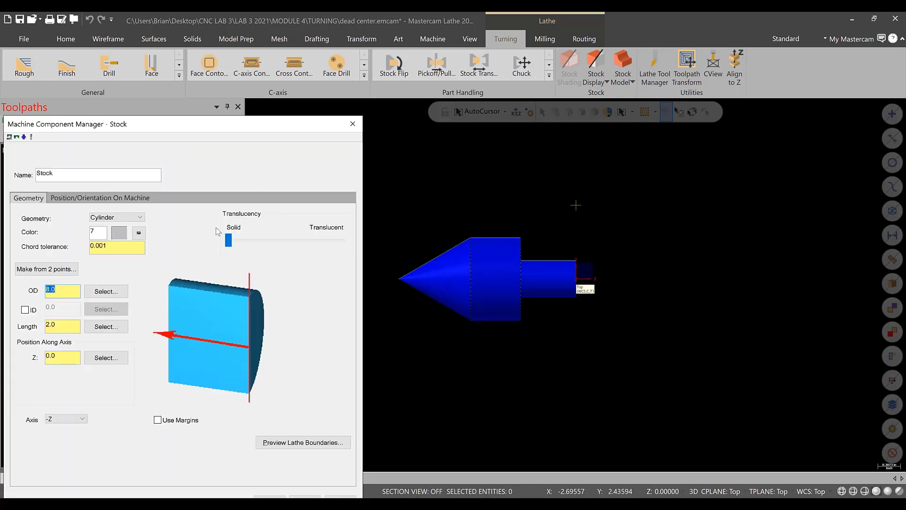
type("2")
left_click(69, 327)
left_click_drag(68, 328, 26, 329)
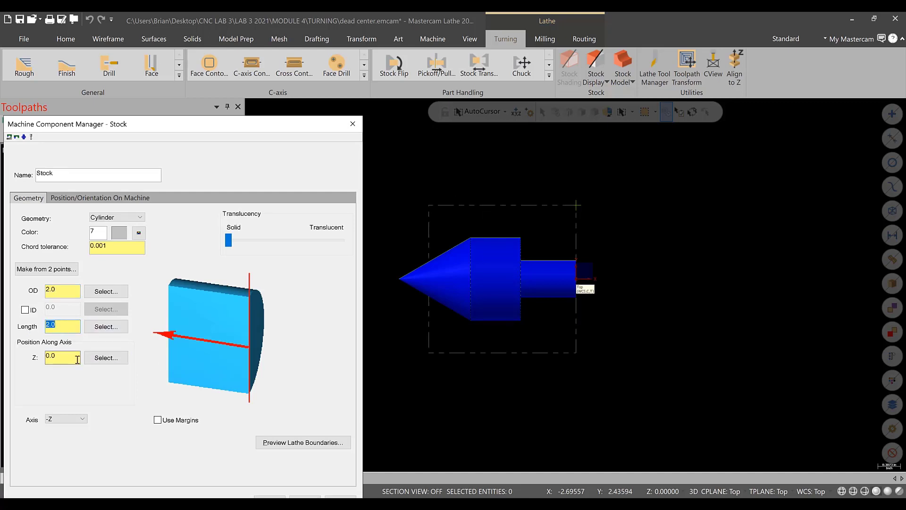
type("3.0")
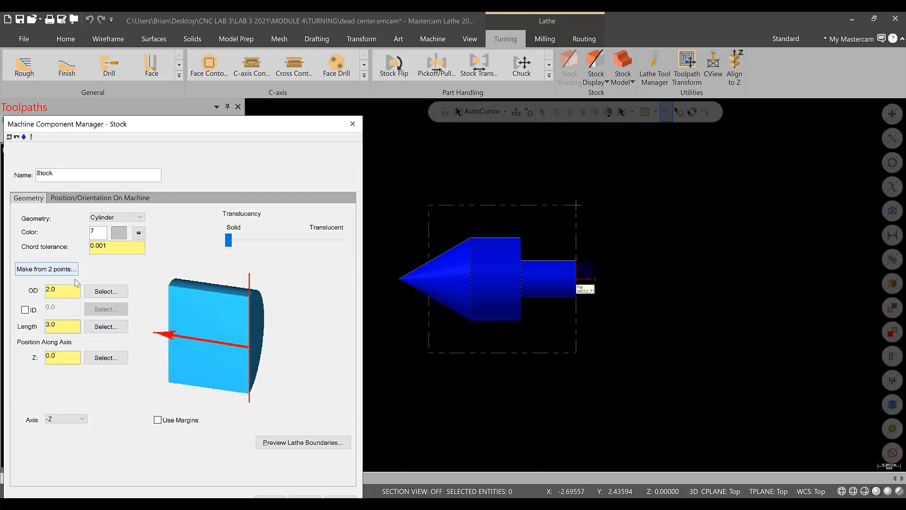
Set the stock cylinder's length to 2.5
left_click(56, 291)
left_click_drag(255, 131, 260, 97)
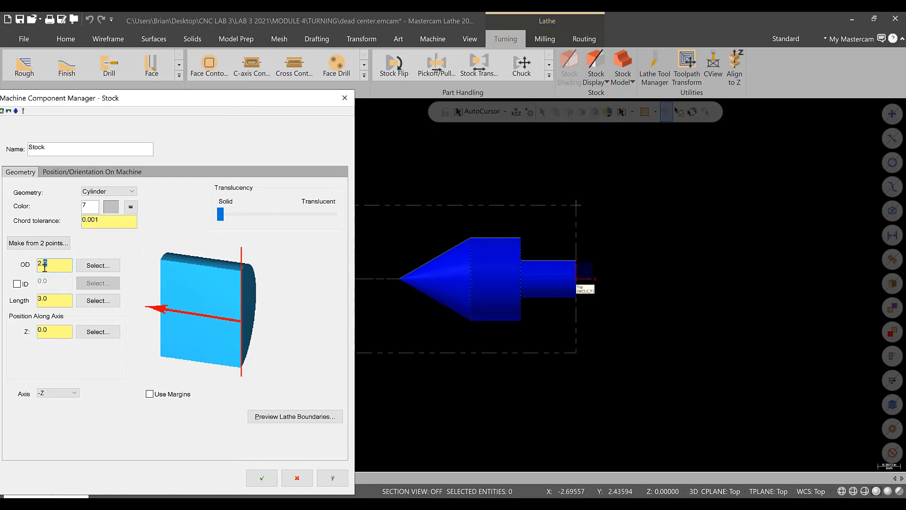
double_click(59, 300)
type("2.75")
left_click_drag(51, 299, 44, 301)
type("5")
left_click(55, 264)
Enable stock margins, add a small margin on the right face, and accept the stock definition
left_click(149, 394)
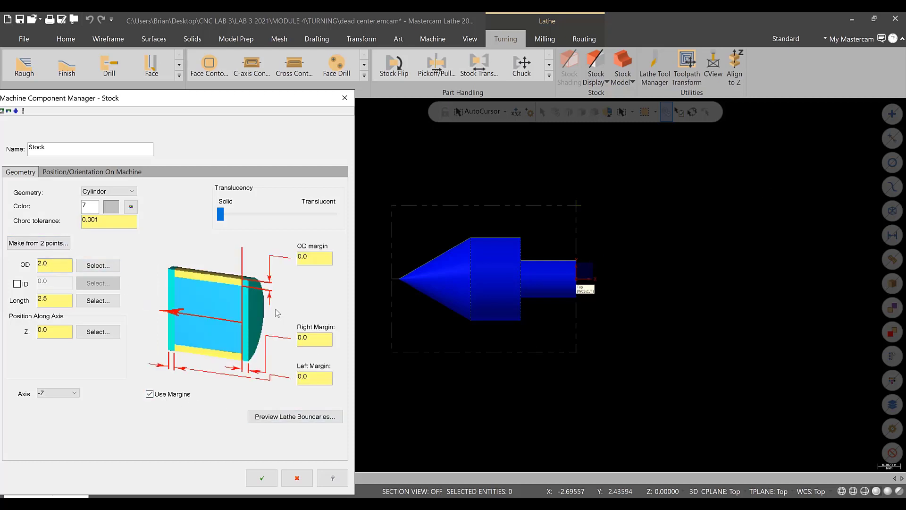
key("Tab")
key("Tab")
type(".")
key("Tab")
left_click(263, 478)
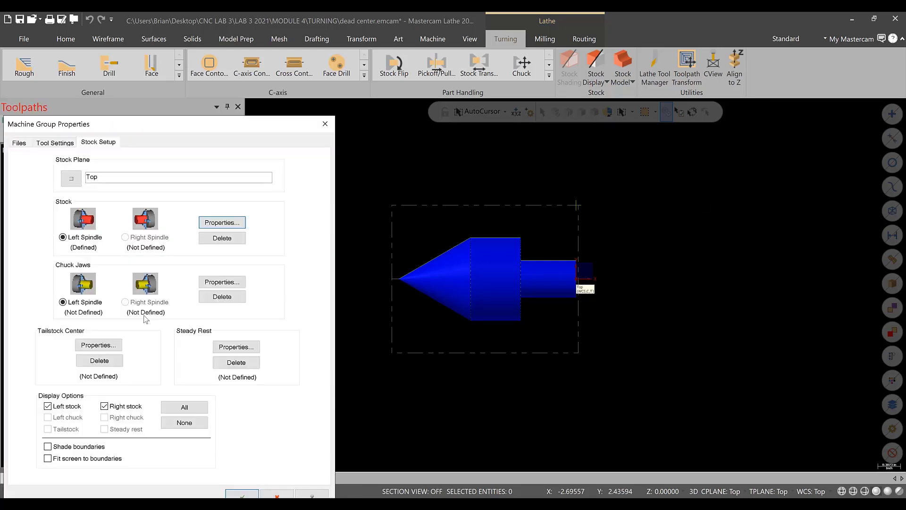
Position the left spindle chuck jaws from the stock with a grip length of 0.625 and preview the lathe boundaries
left_click(222, 283)
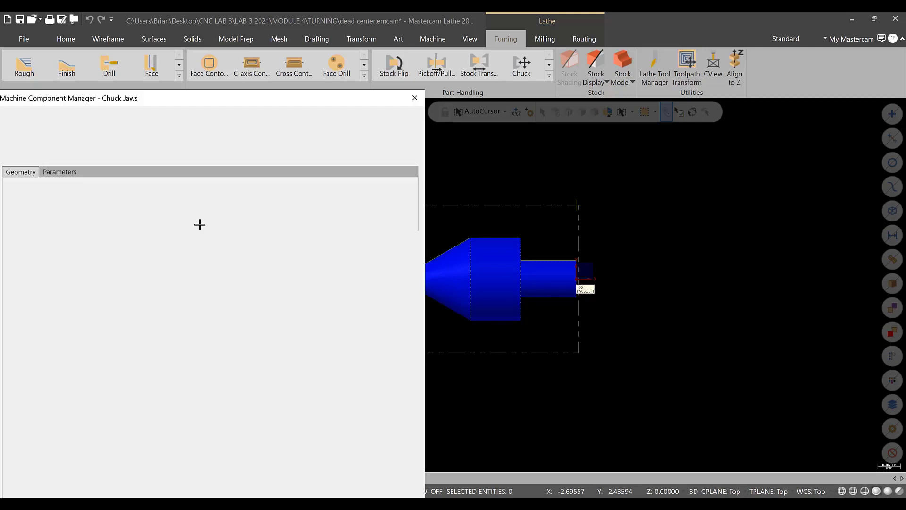
left_click(60, 173)
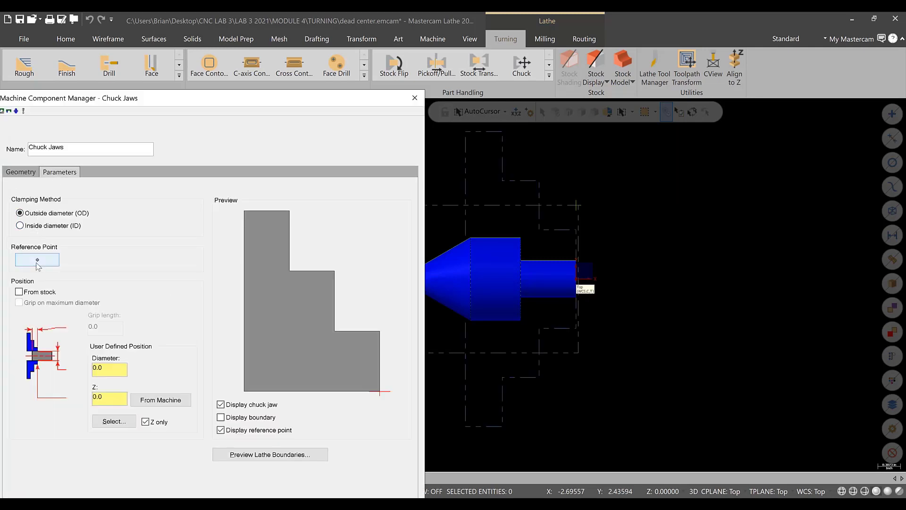
left_click(19, 291)
double_click(99, 325)
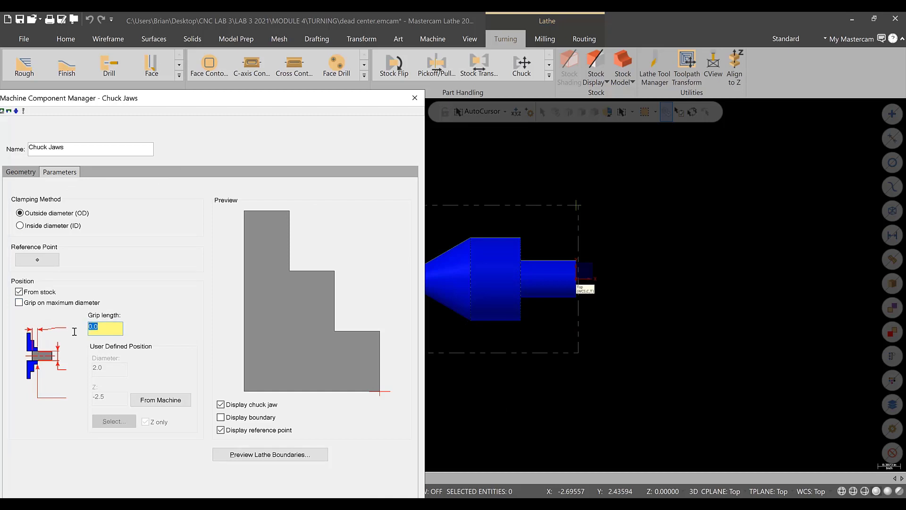
type(".625")
left_click_drag(185, 96, 185, 21)
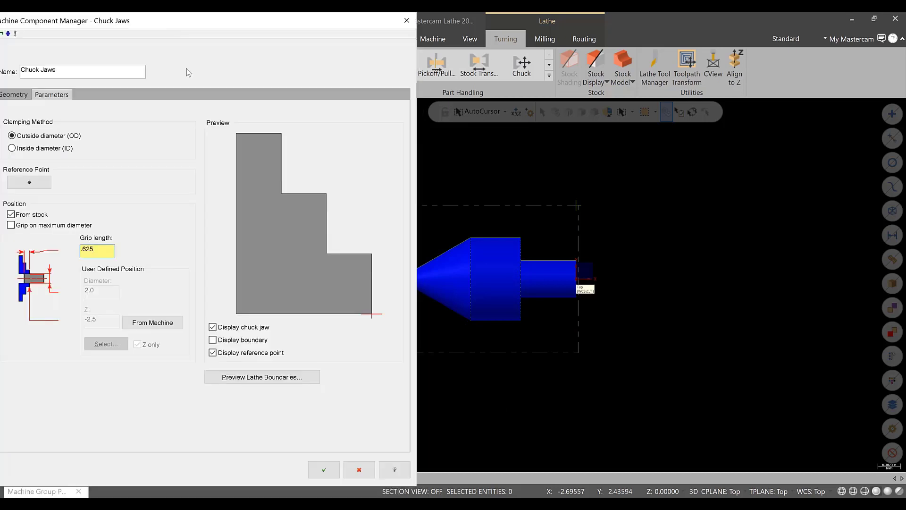
left_click(289, 379)
scroll(431, 330, "down", 4)
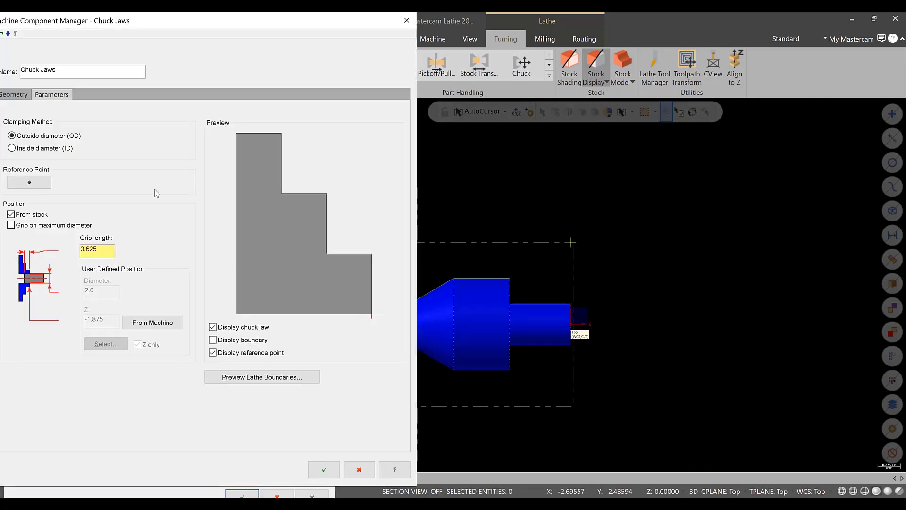
Try a chuck jaw grip length of 0.75 and preview the lathe boundaries
double_click(105, 246)
type(".75")
left_click(273, 377)
scroll(332, 343, "down", 3)
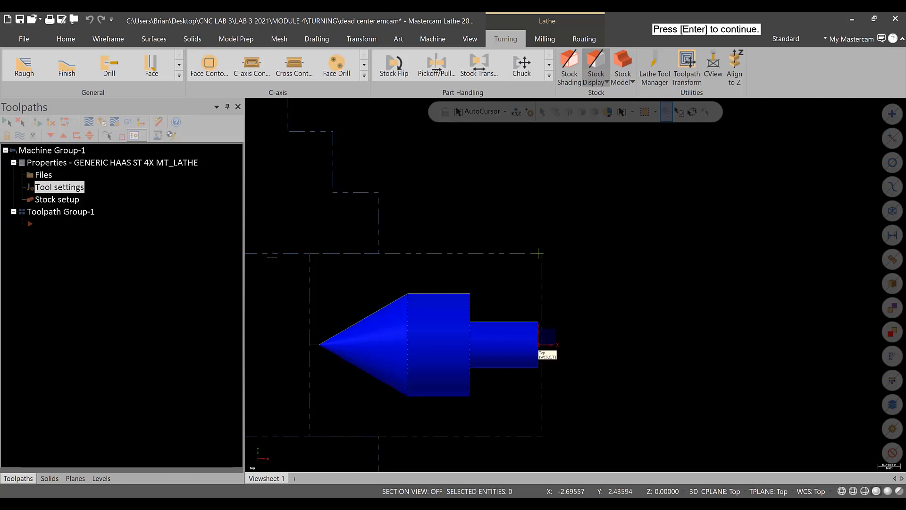
key("Return")
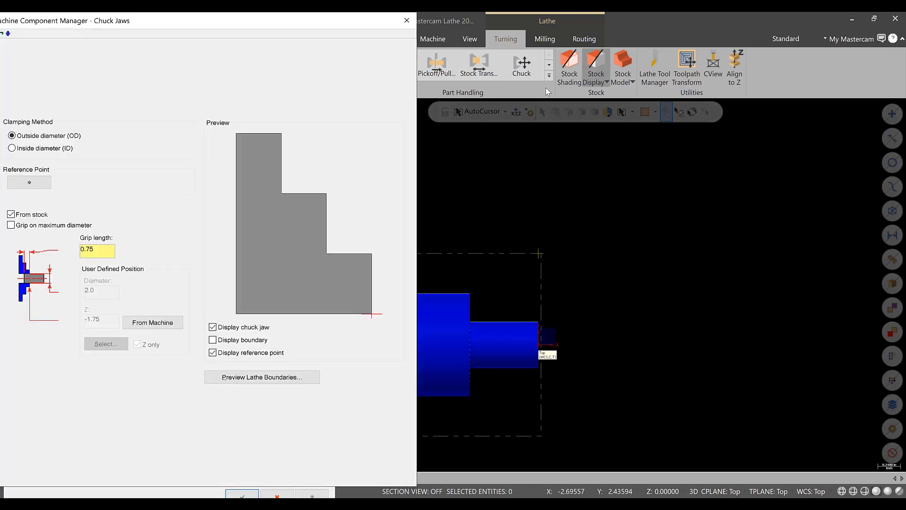
Set the chuck jaw grip length to 0.875, check the boundary preview, and accept the machine group setup
double_click(102, 252)
type(".")
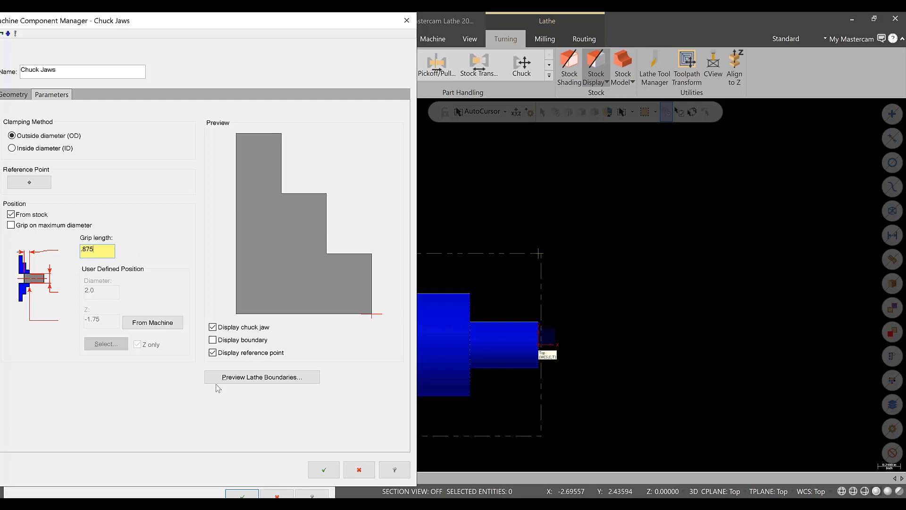
left_click(259, 377)
scroll(467, 294, "down", 3)
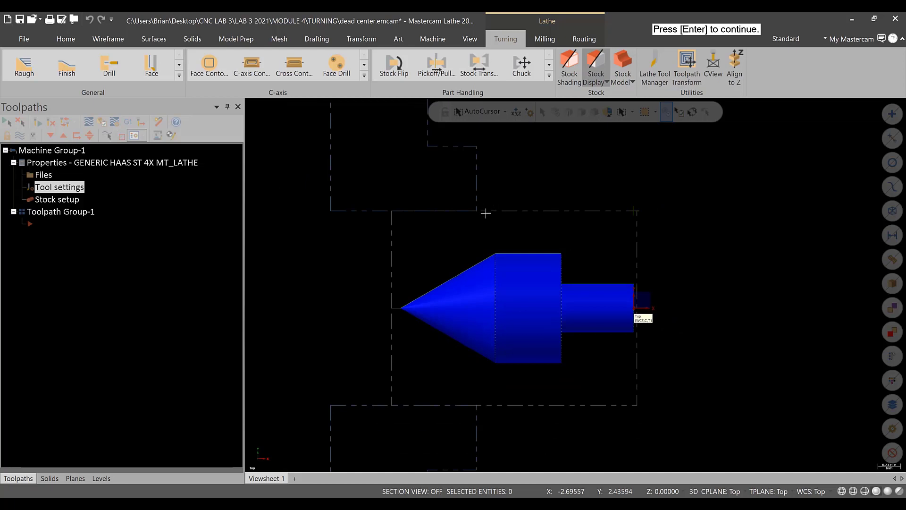
key("Return")
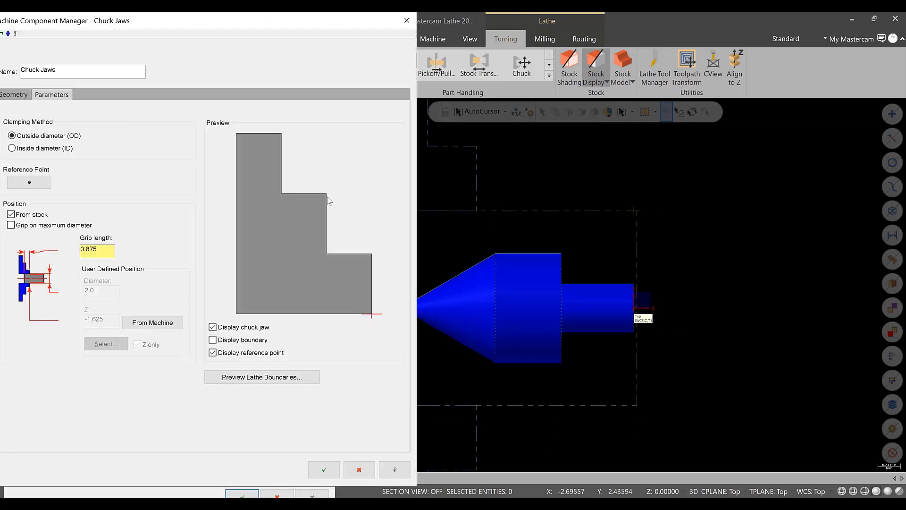
left_click(324, 470)
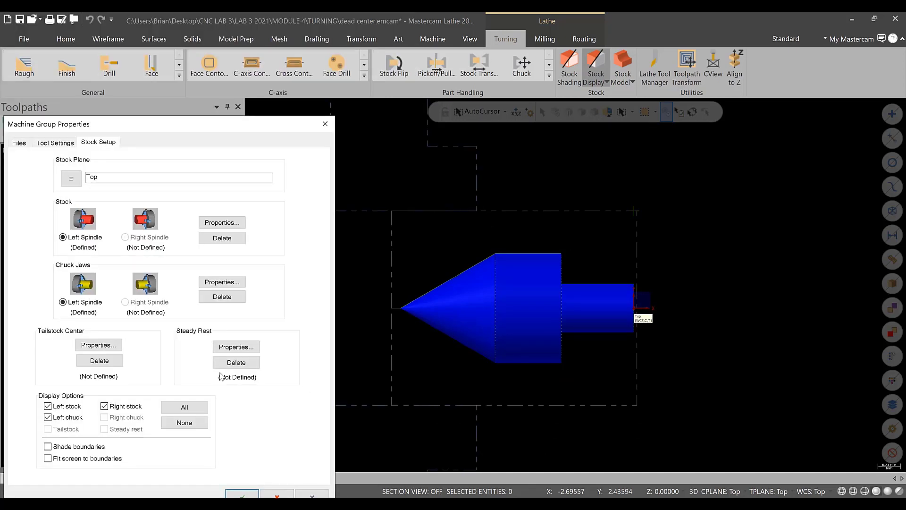
left_click_drag(166, 129, 211, 37)
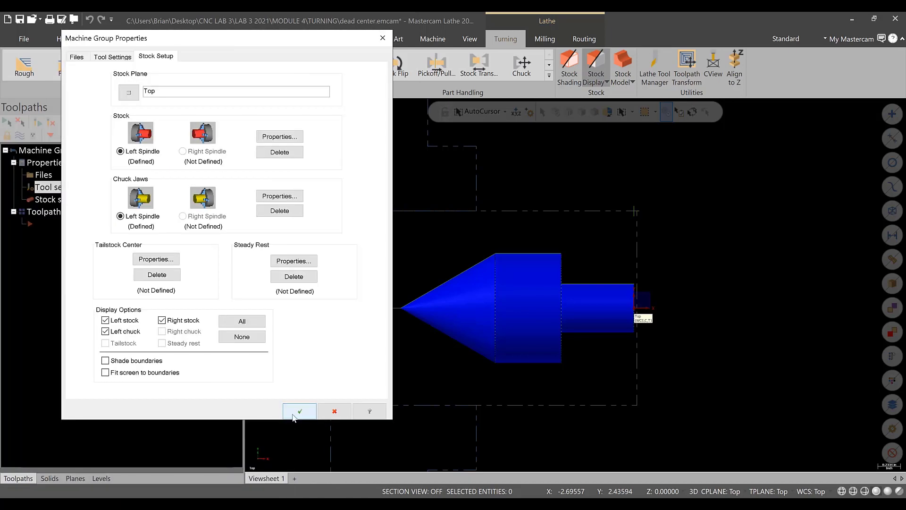
left_click(285, 406)
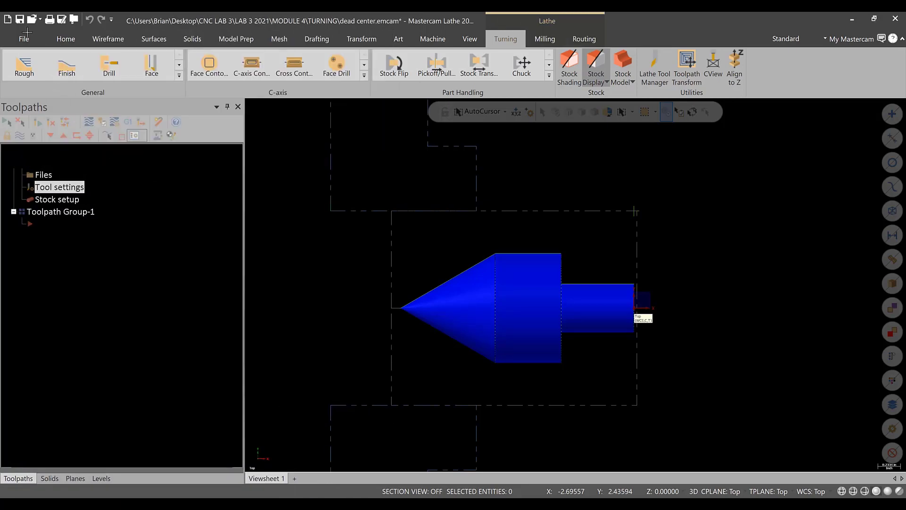
Save the part as dead center in the TURNING folder, replacing the existing file
left_click(20, 21)
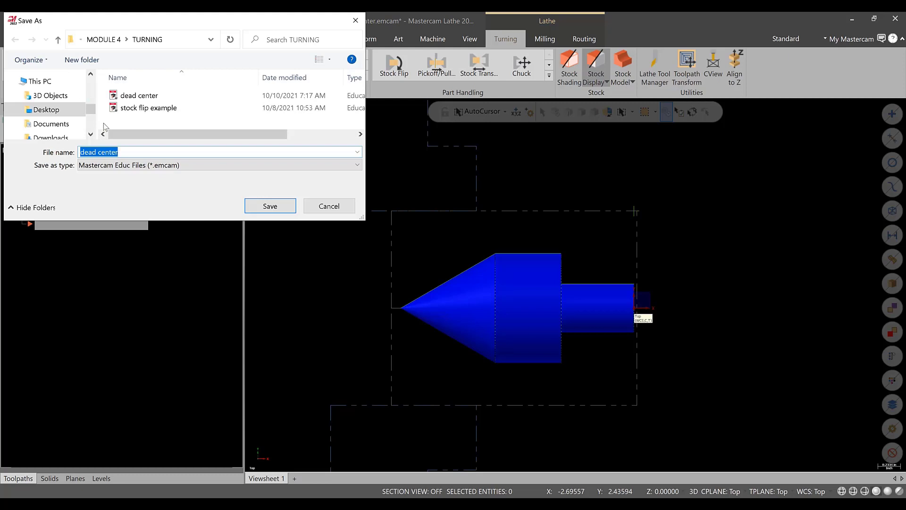
left_click(270, 207)
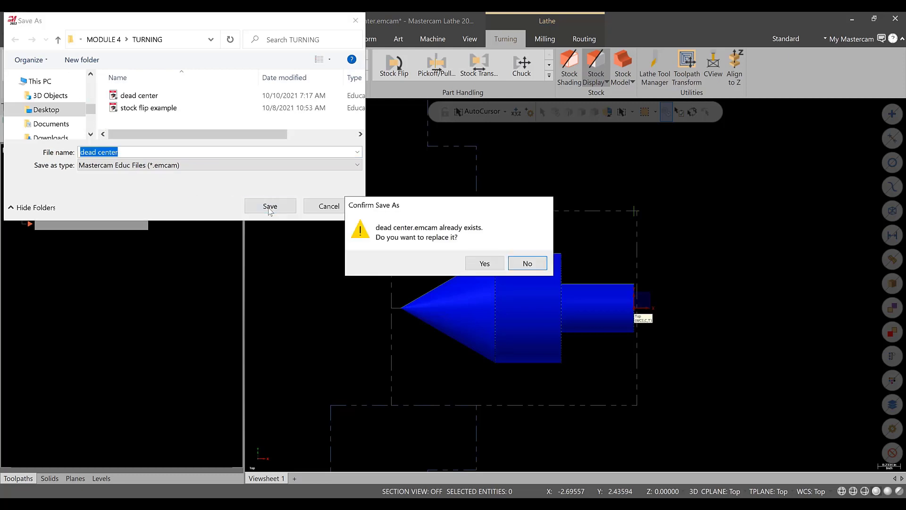
left_click(490, 267)
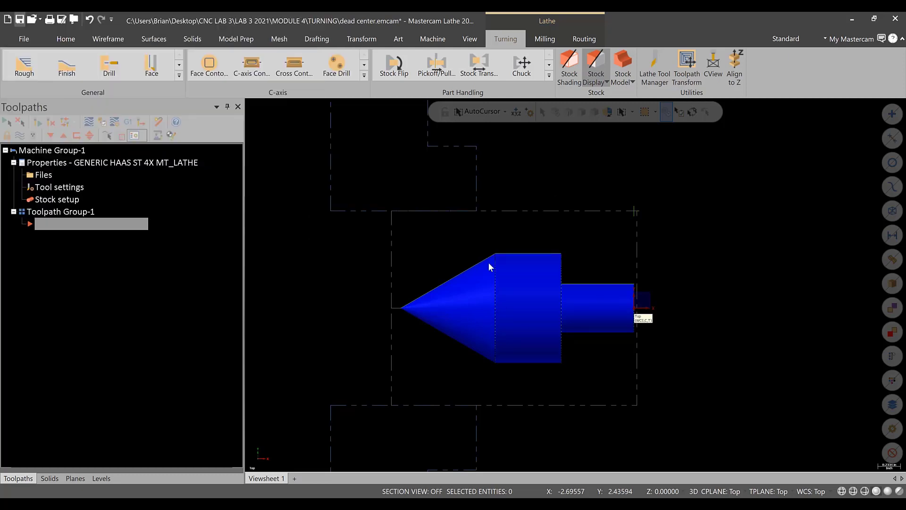
Collapse the machine properties and rename Toolpath Group-1 to OPERATION ONE
scroll(476, 276, "down", 2)
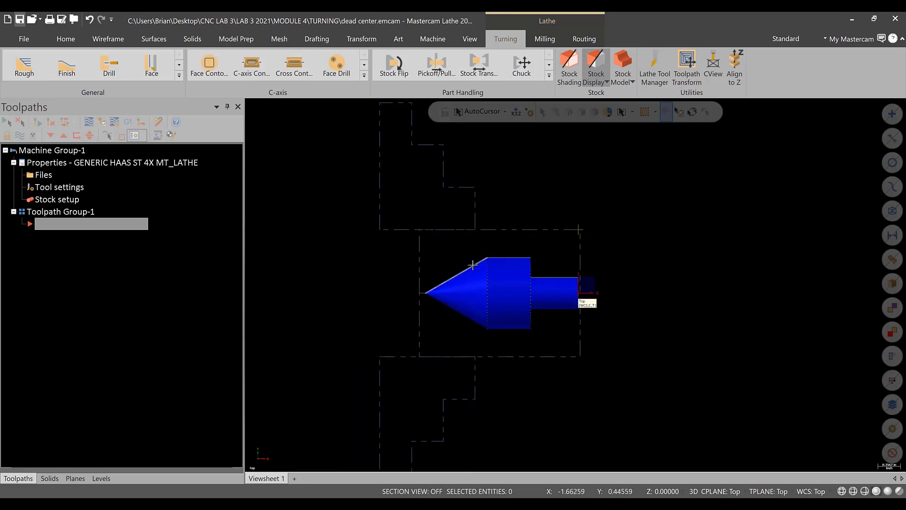
left_click(14, 163)
left_click(79, 176)
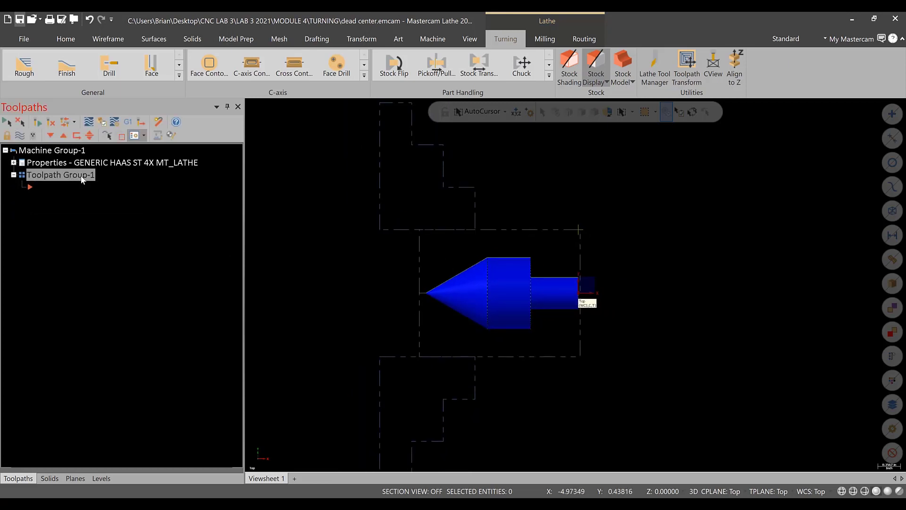
left_click(81, 177)
type("o")
type("PERATOIN ONE")
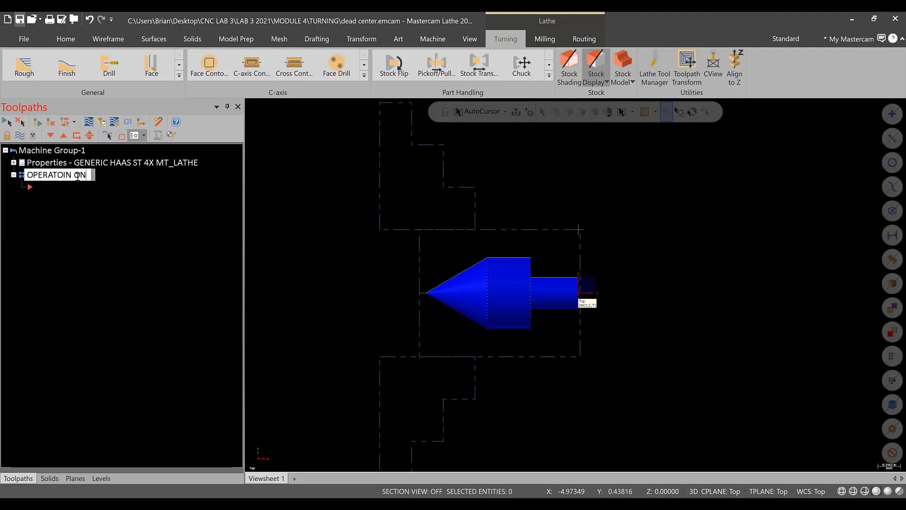
key("BackSpace")
key("BackSpace")
key("BackSpace")
key("BackSpace")
key("BackSpace")
key("BackSpace")
type("PM")
key("BackSpace")
key("BackSpace")
key("BackSpace")
type("ION ONE")
key("Return")
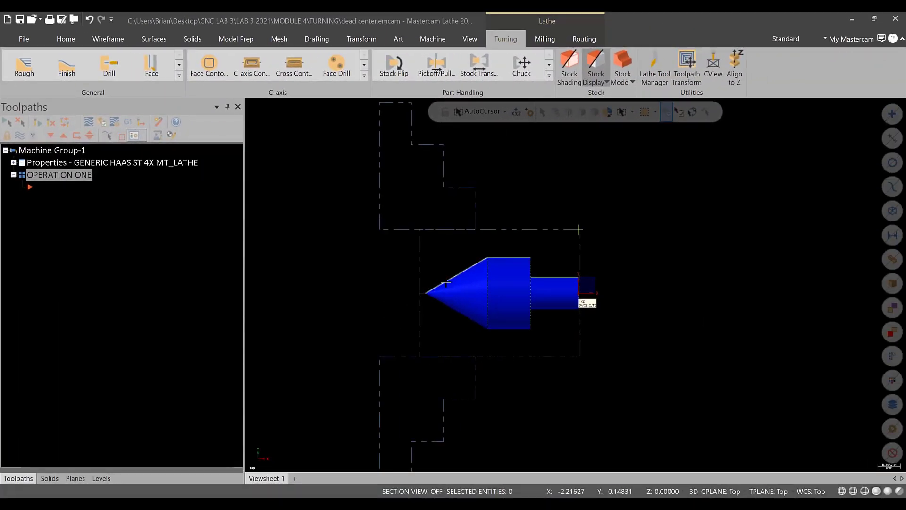
Start a Face toolpath with the T0101 OD rough right tool and set its maximum spindle speed to 1000
scroll(667, 298, "up", 2)
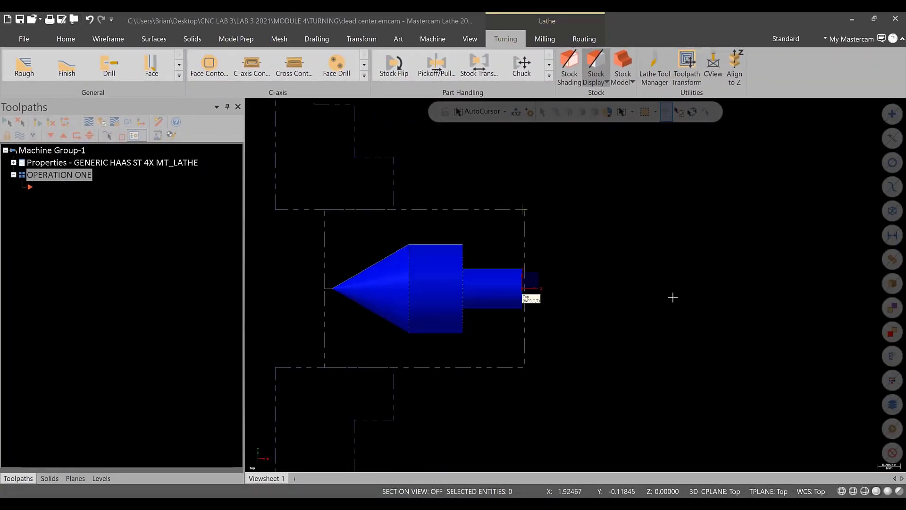
left_click(179, 75)
left_click(157, 78)
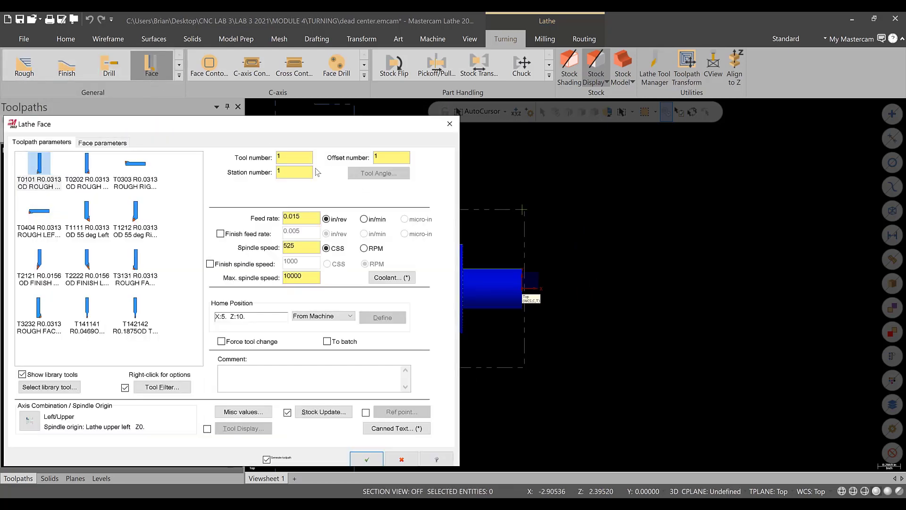
left_click(40, 167)
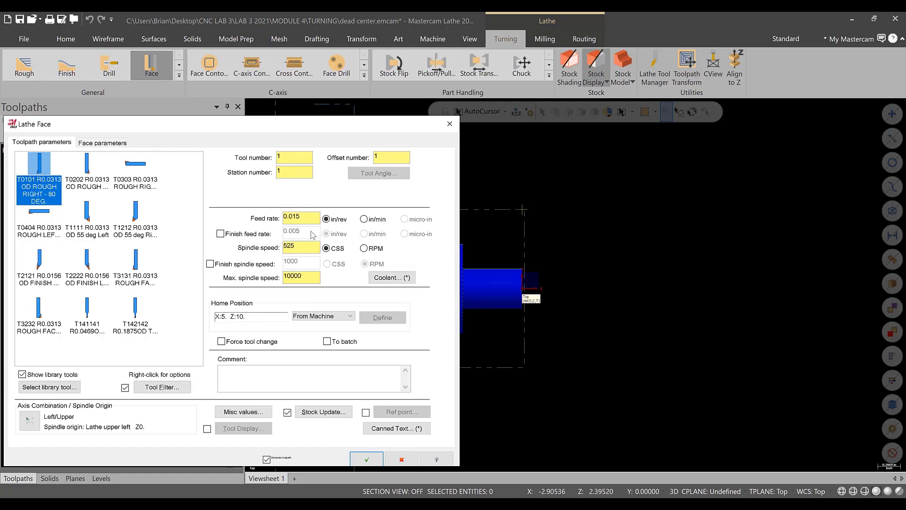
double_click(307, 277)
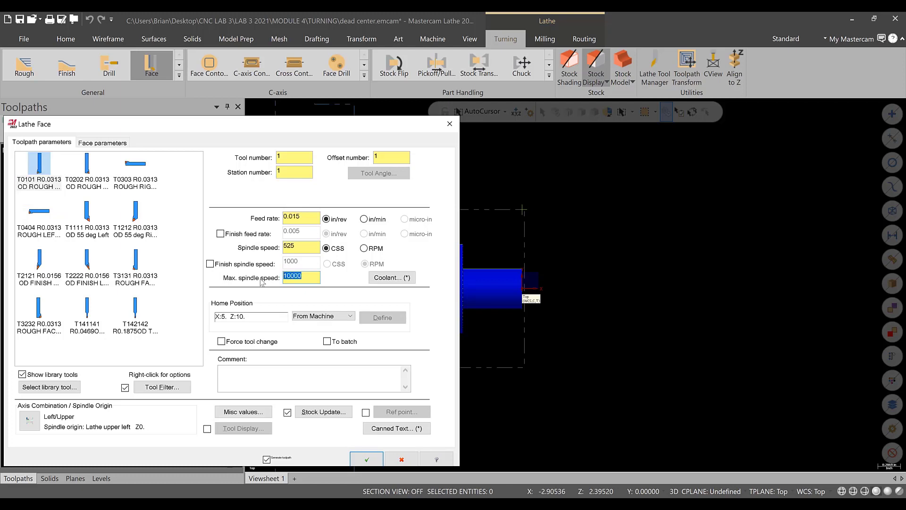
type("10")
Set the face cut's spindle speed to 200 CSS and feed rate to 0.008 in/rev, and add a facing comment
left_click(306, 248)
left_click_drag(307, 248, 280, 249)
type("200")
double_click(305, 216)
type(".")
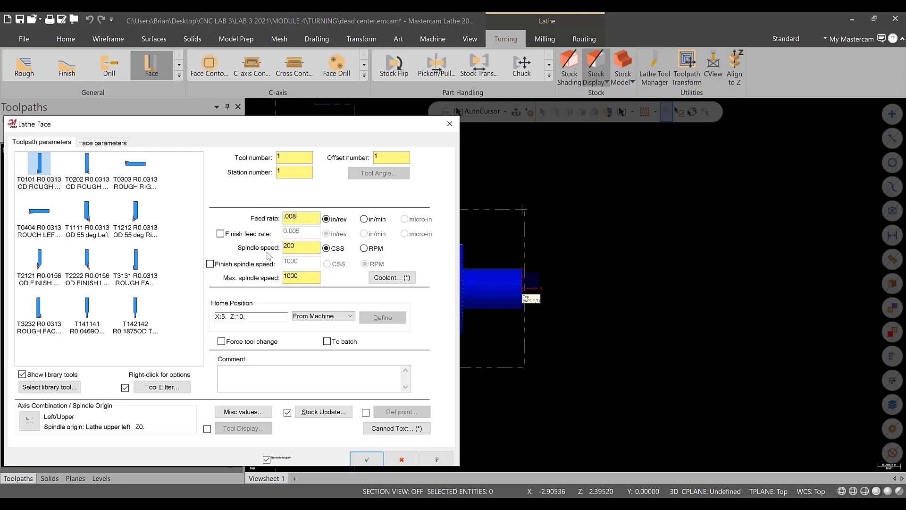
type("008")
left_click(297, 246)
left_click(299, 379)
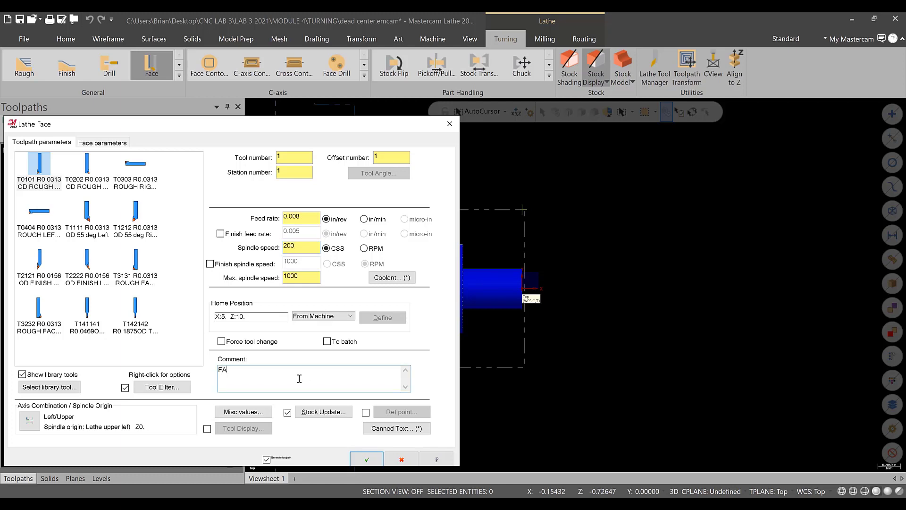
Set the face overcut amount to 0.02, generate the facing toolpath, and collapse its operation in the tree
left_click(105, 143)
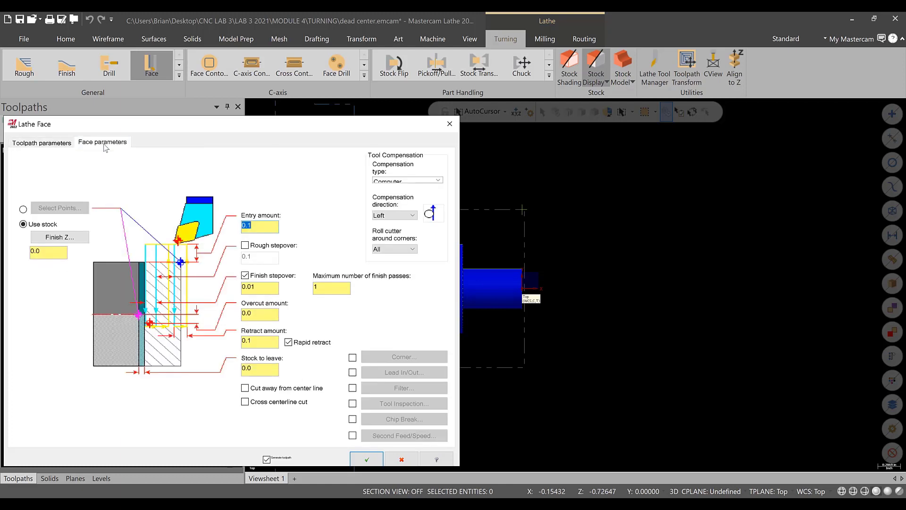
left_click(48, 257)
left_click_drag(267, 315, 235, 321)
type(".02")
left_click(270, 290)
left_click(379, 464)
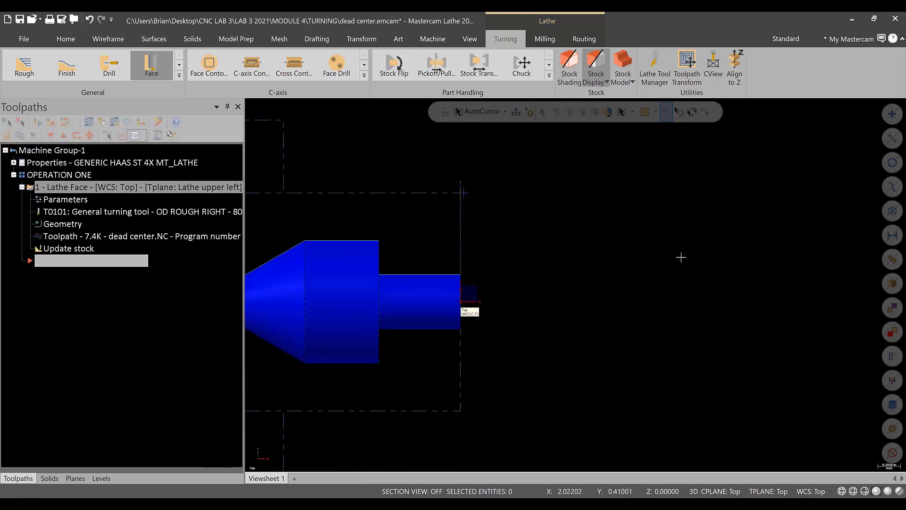
scroll(681, 257, "down", 1)
left_click(22, 187)
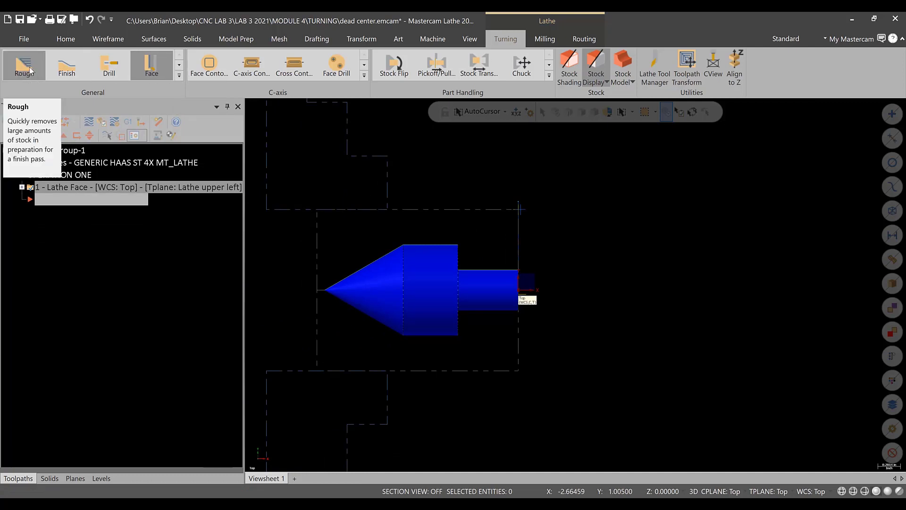
Start a general Rough turning toolpath and open solid partial chaining for its geometry
left_click(179, 74)
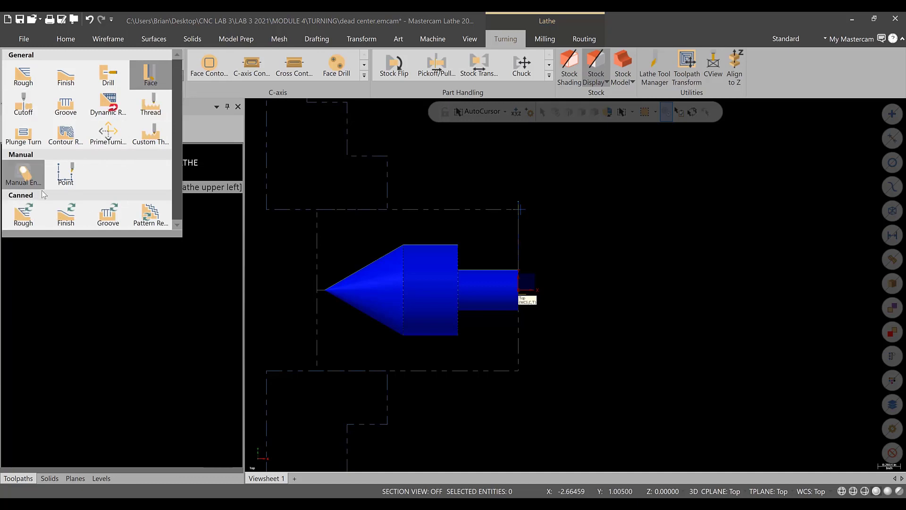
left_click(16, 74)
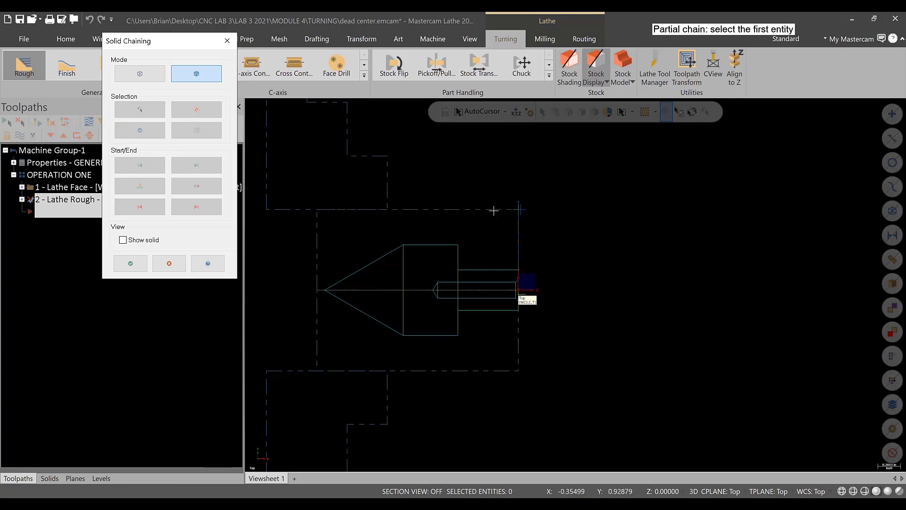
left_click(486, 269)
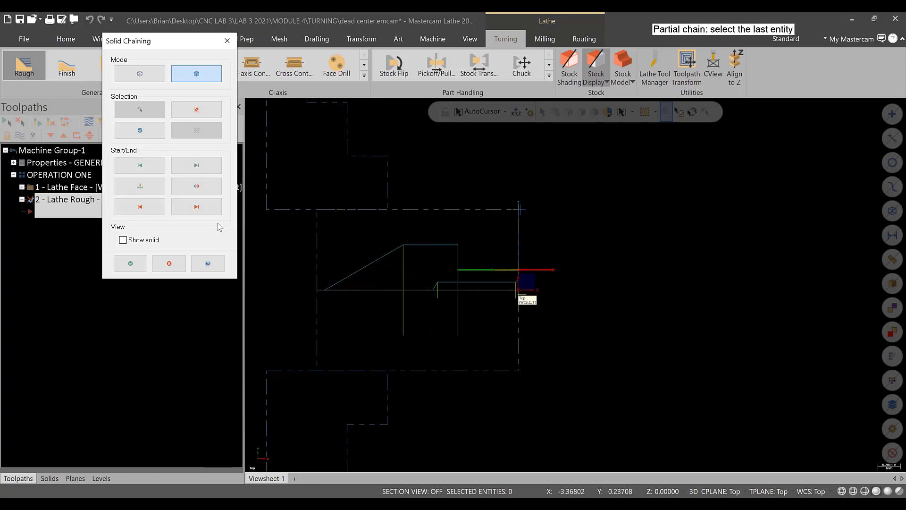
left_click(212, 200)
left_click(437, 244)
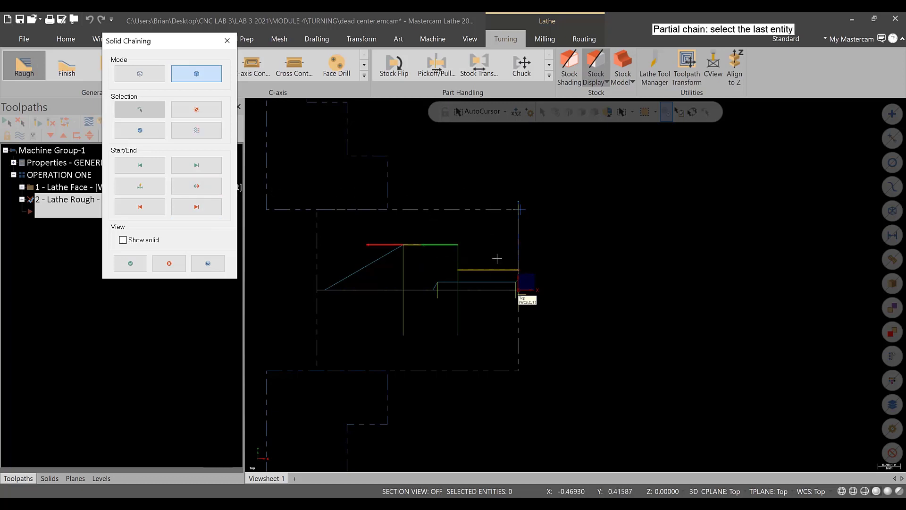
scroll(505, 260, "up", 2)
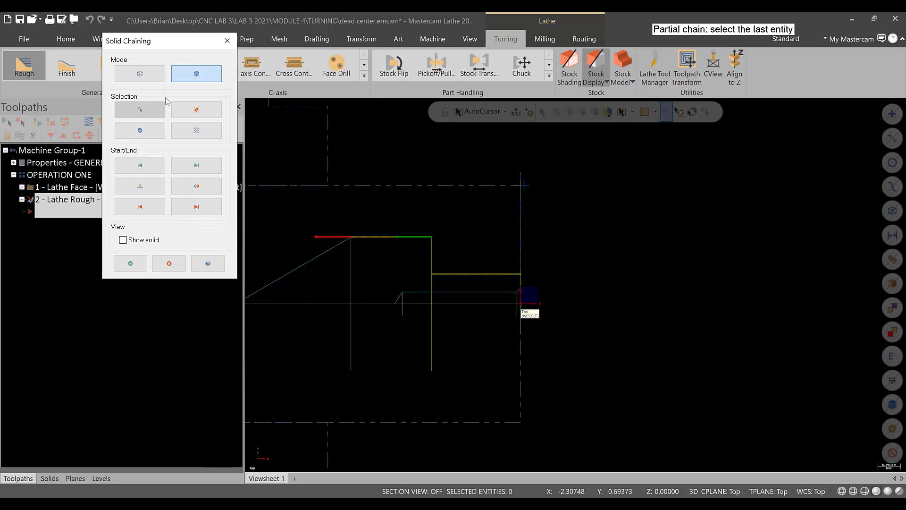
left_click(197, 110)
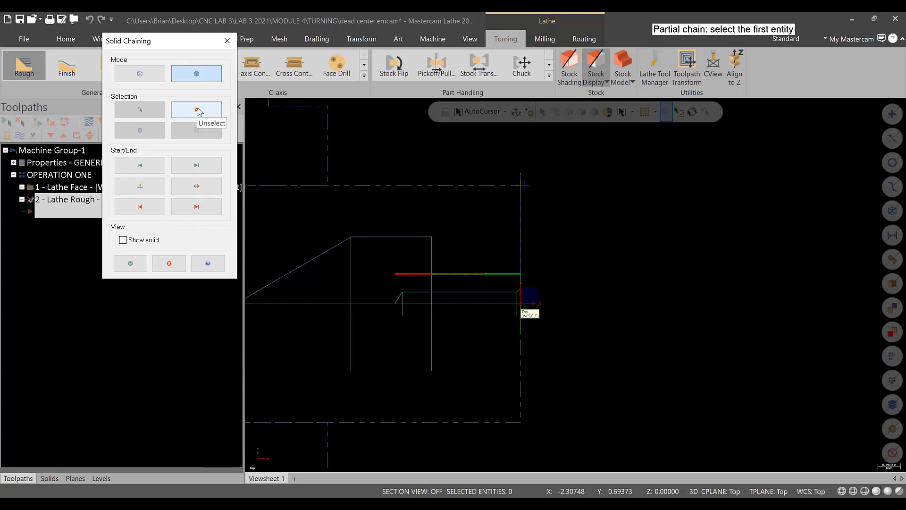
left_click(197, 109)
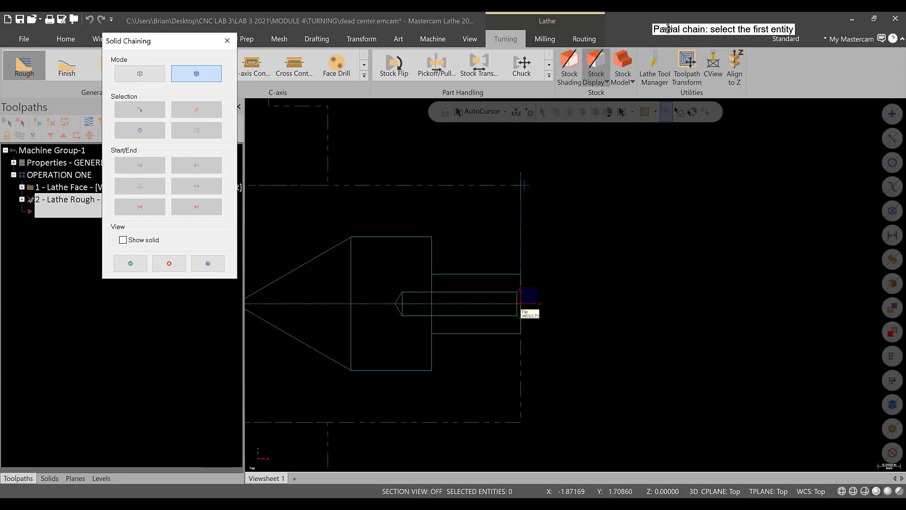
Chain the upper outside profile from the shank line at the front face back through the large diameter, and accept it
left_click(500, 273)
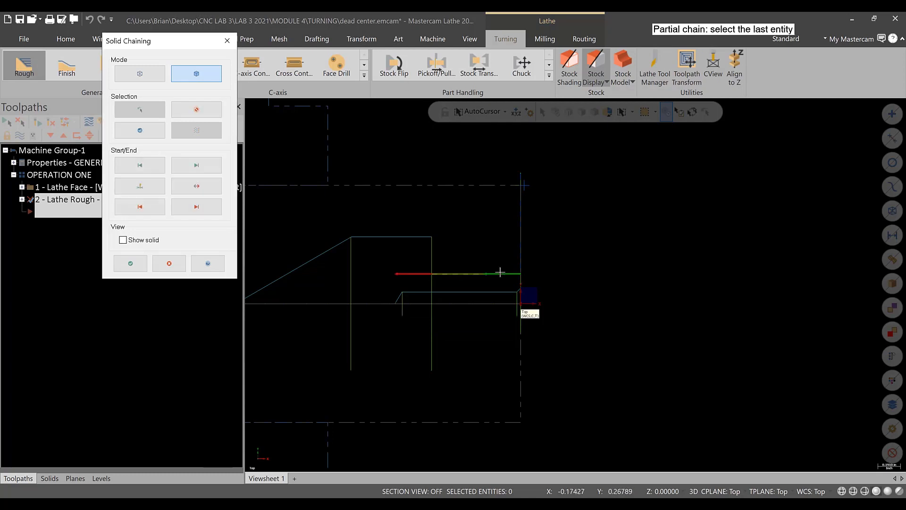
left_click(397, 237)
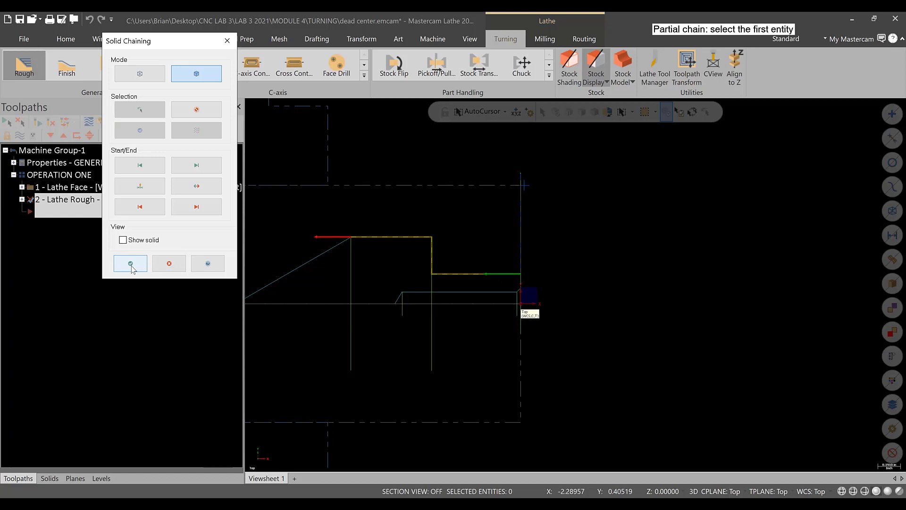
left_click(131, 264)
Use the T0101 OD rough right tool for roughing, with maximum spindle speed 1000 and spindle speed 200 CSS
left_click(42, 167)
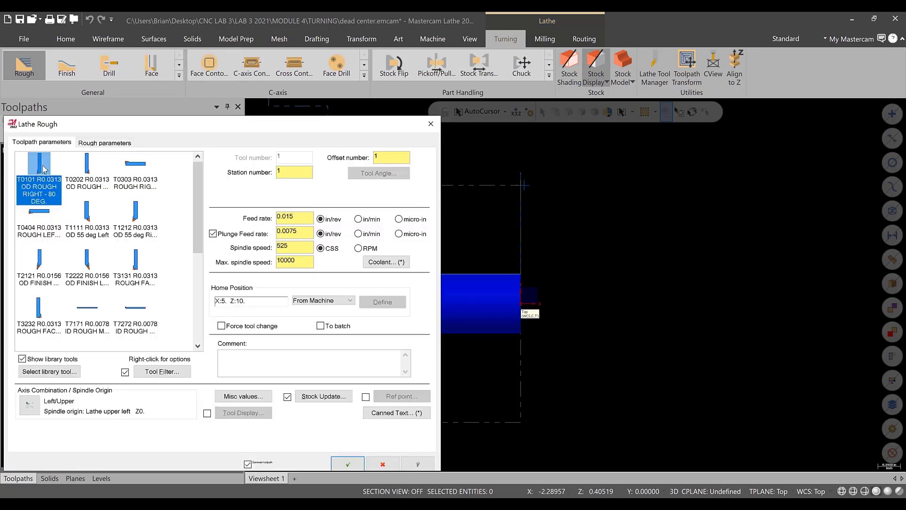
left_click(299, 245)
key("Tab")
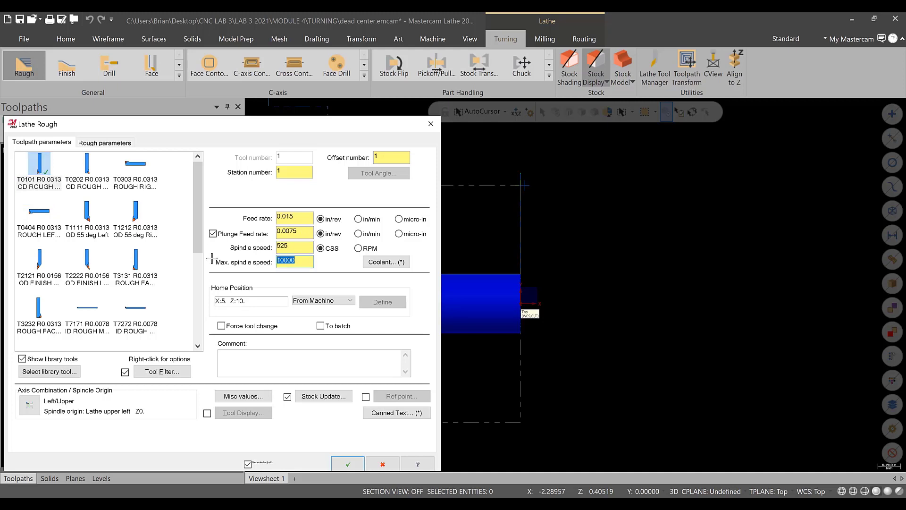
type("1000")
double_click(282, 247)
type("200")
Set the roughing feed rate to 0.008 in/rev and enter the comment ROUGH TURN
left_click_drag(308, 217, 230, 226)
key("BackSpace")
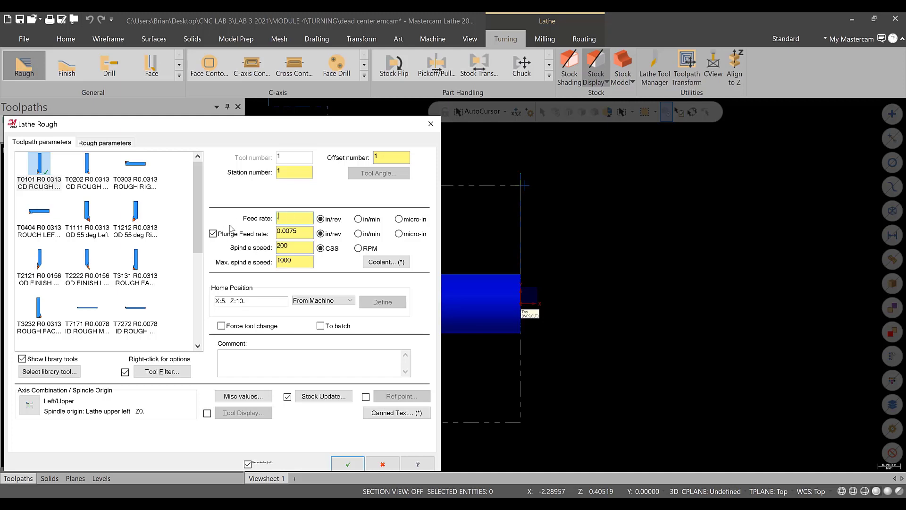
left_click(263, 354)
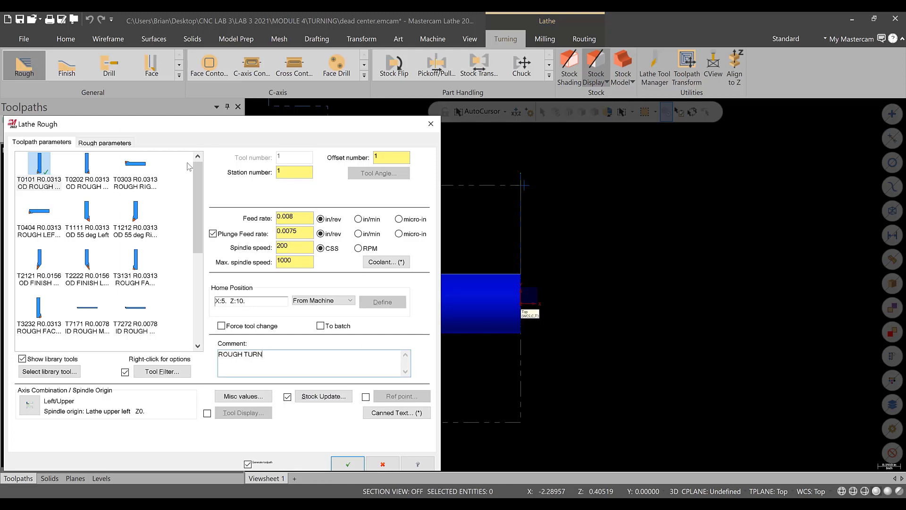
Set the roughing depth of cut to 0.05 using equal steps
left_click(105, 142)
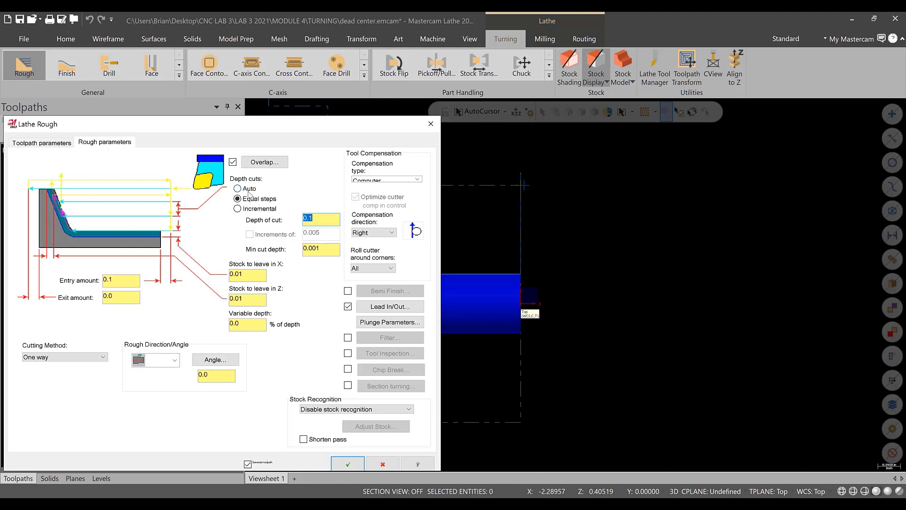
left_click(308, 218)
left_click_drag(308, 218, 283, 222)
type(".05")
key("Tab")
left_click(256, 298)
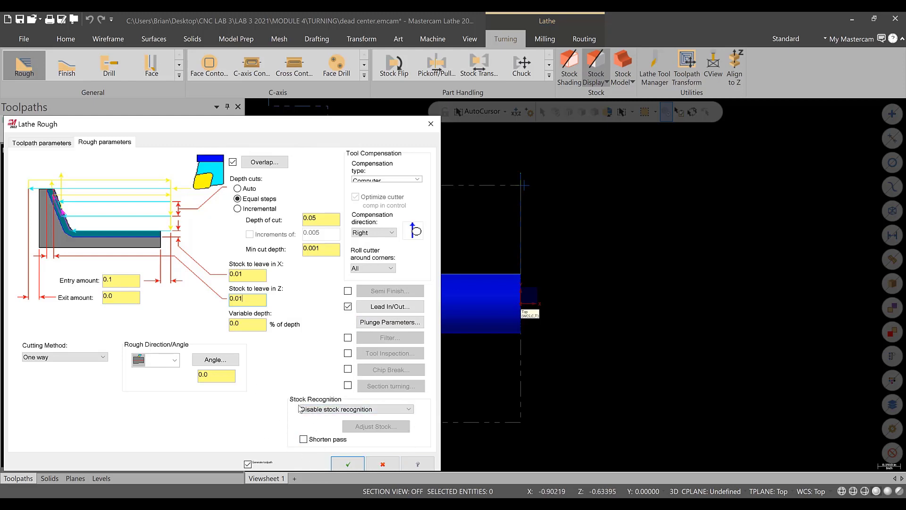
Set the roughing stock recognition to Use stock for outer boundary and generate the rough toolpath
left_click(333, 409)
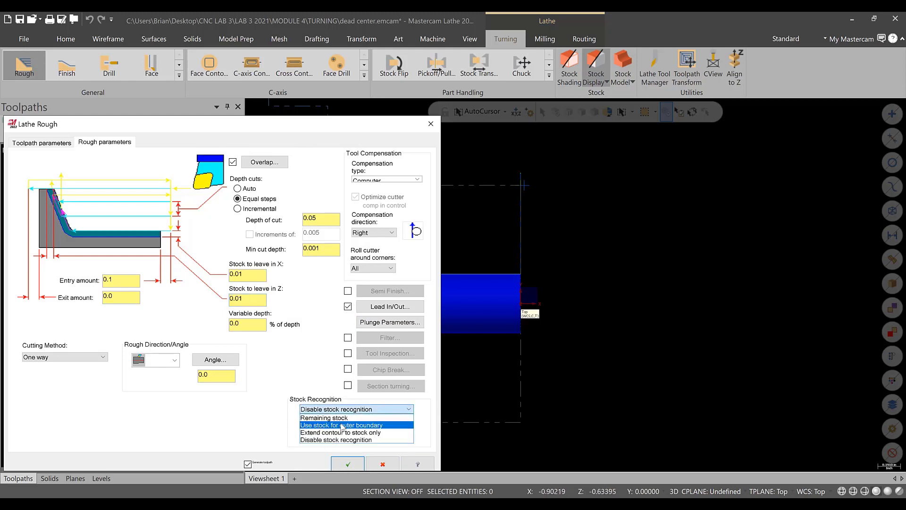
left_click(336, 424)
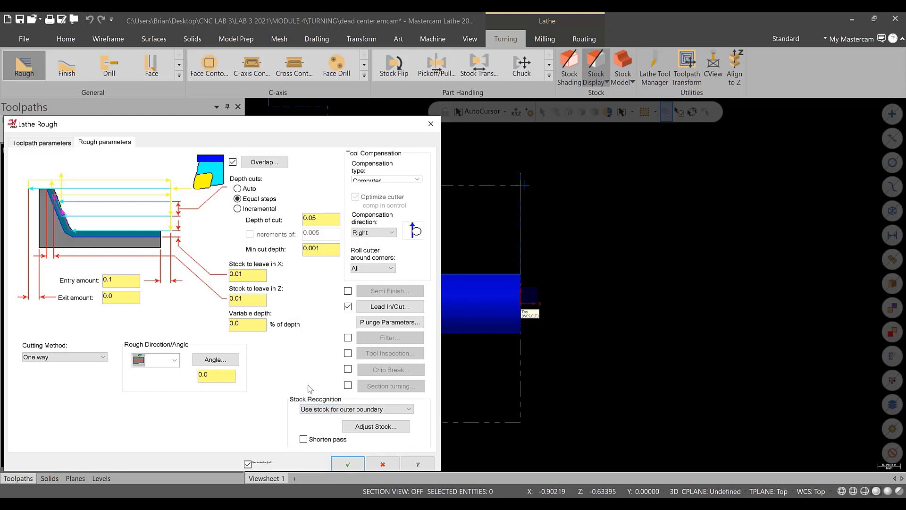
left_click(348, 464)
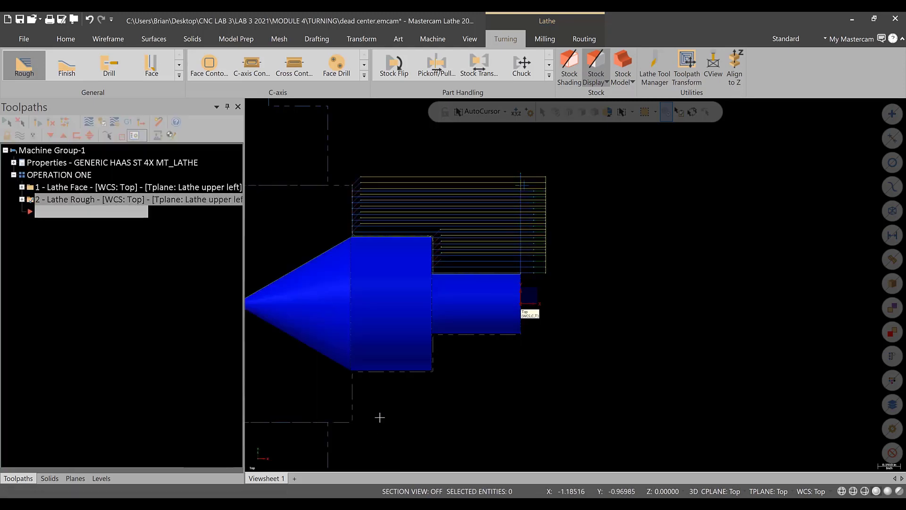
scroll(395, 219, "up", 2)
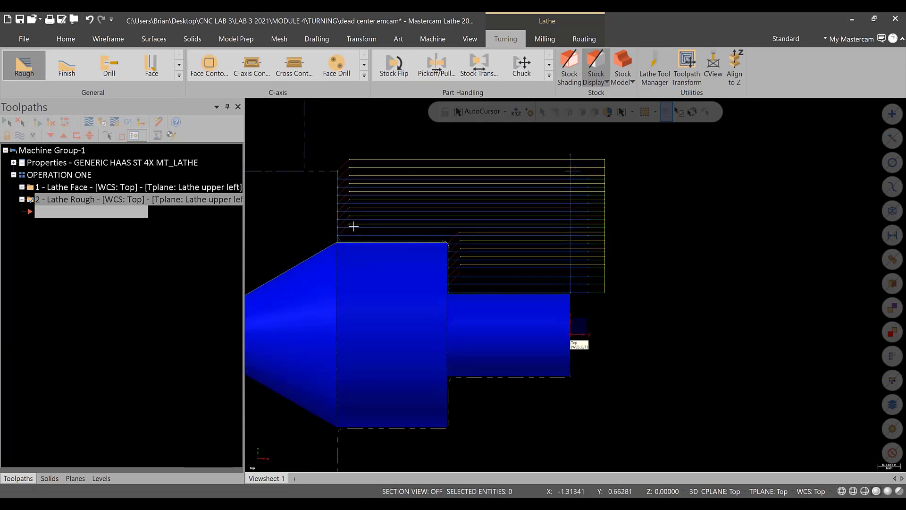
Extend the end of the rough contour by 0.05 in the Lathe Rough lead-out settings and regenerate the toolpath
scroll(353, 226, "up", 2)
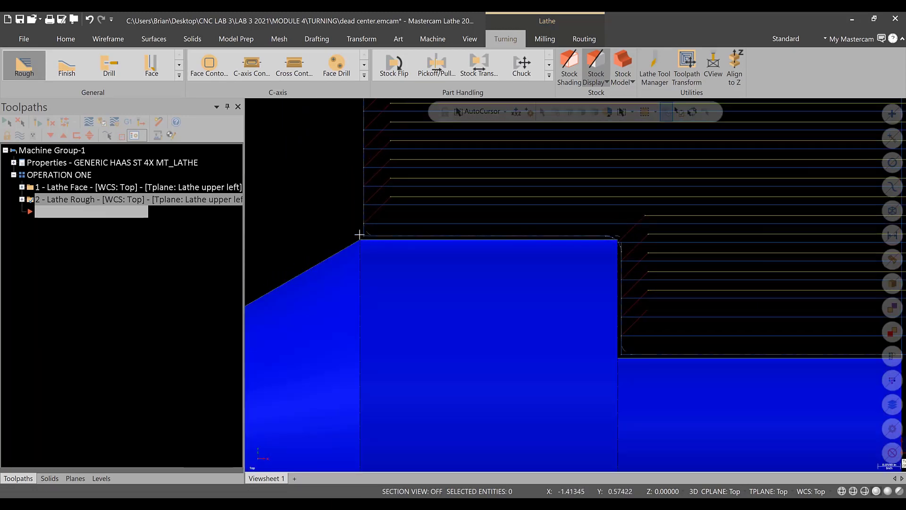
scroll(316, 235, "down", 1)
scroll(366, 243, "up", 3)
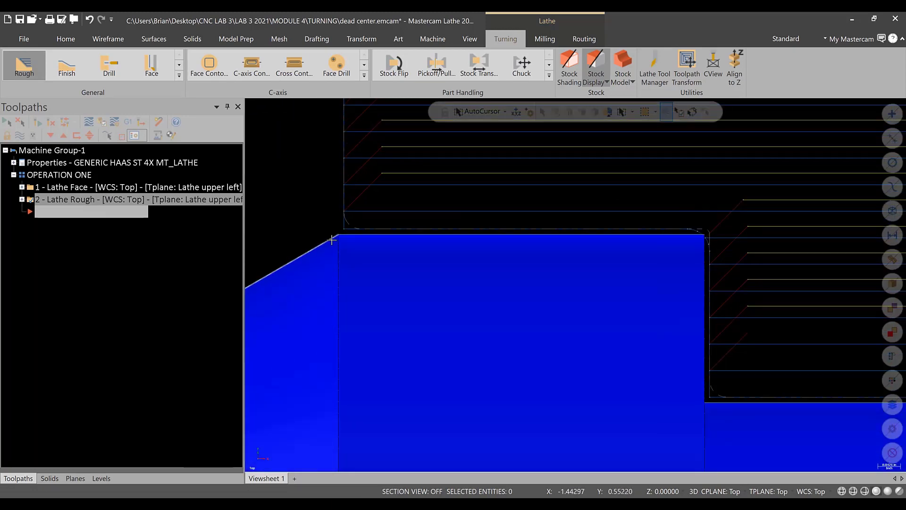
scroll(316, 235, "down", 2)
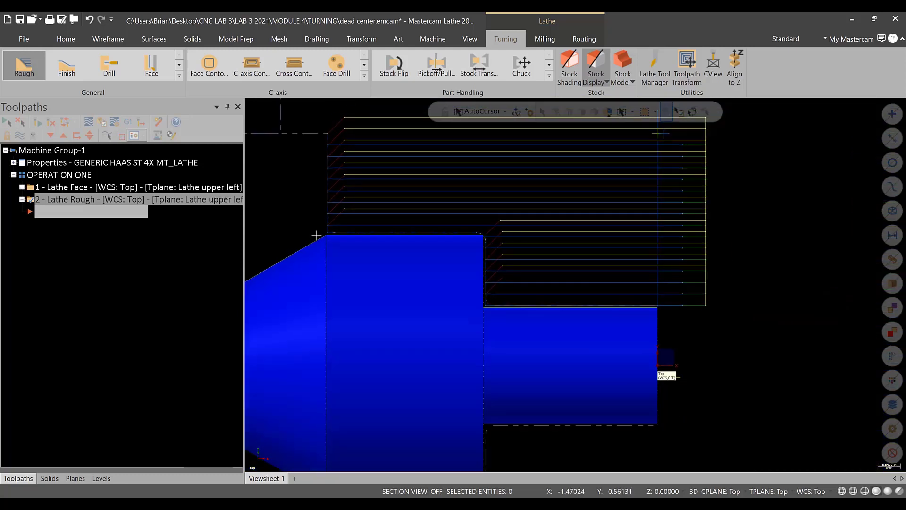
scroll(317, 234, "down", 2)
left_click(21, 200)
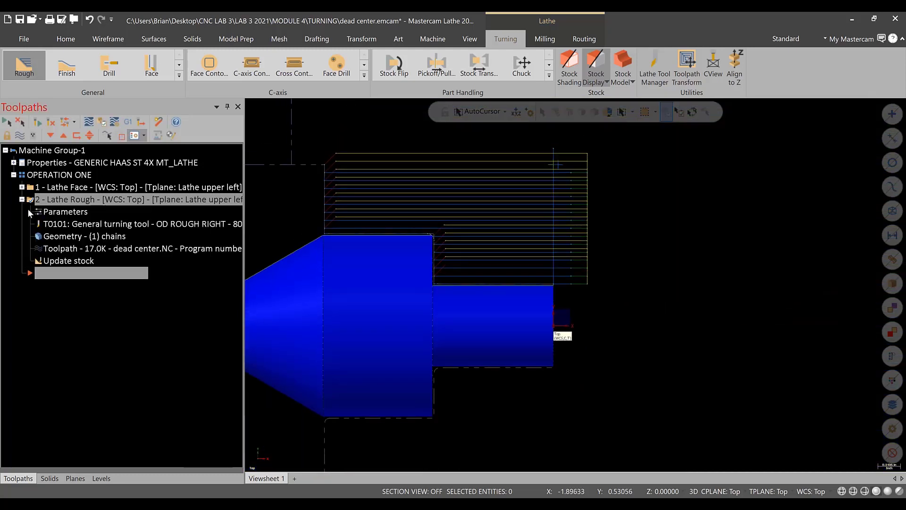
left_click(53, 212)
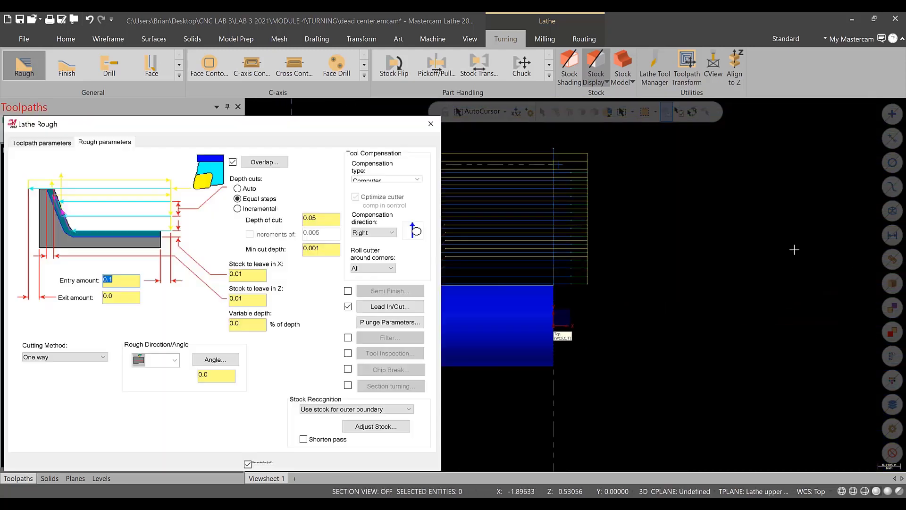
left_click(378, 308)
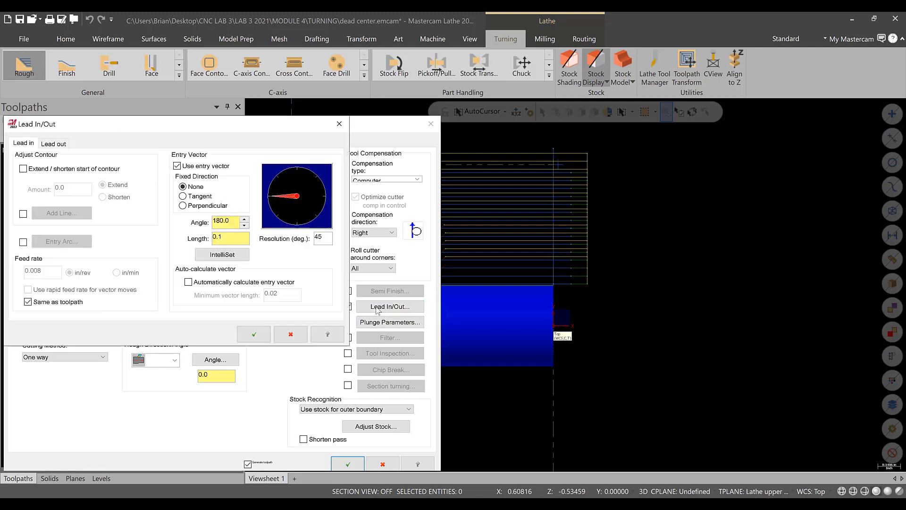
left_click(54, 144)
left_click(24, 169)
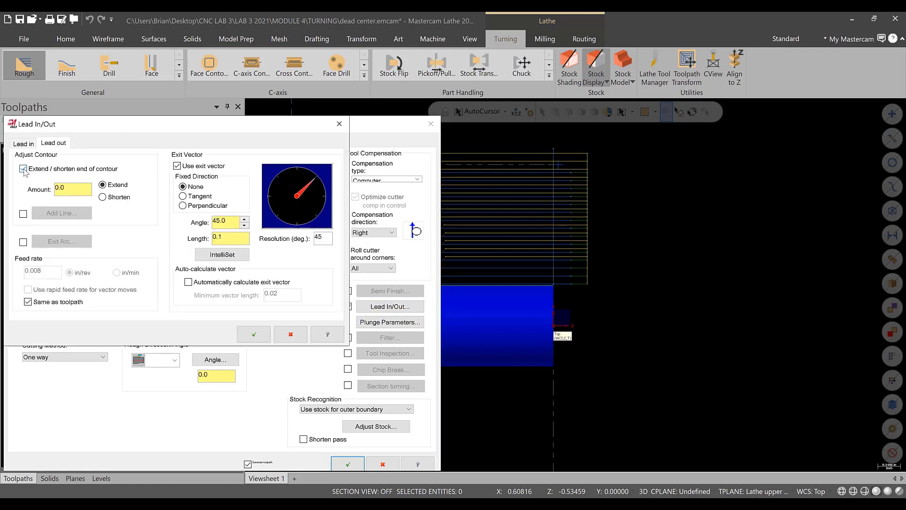
left_click(65, 190)
left_click(254, 334)
left_click(348, 464)
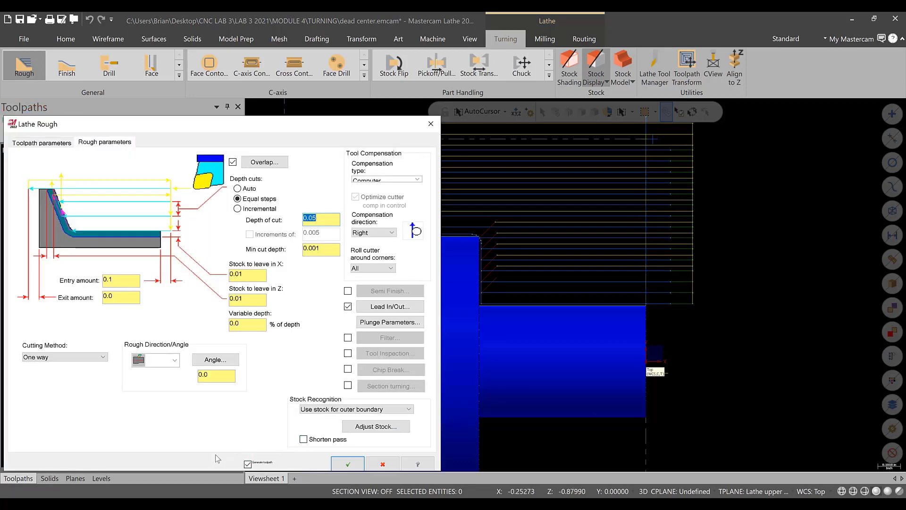
left_click(348, 464)
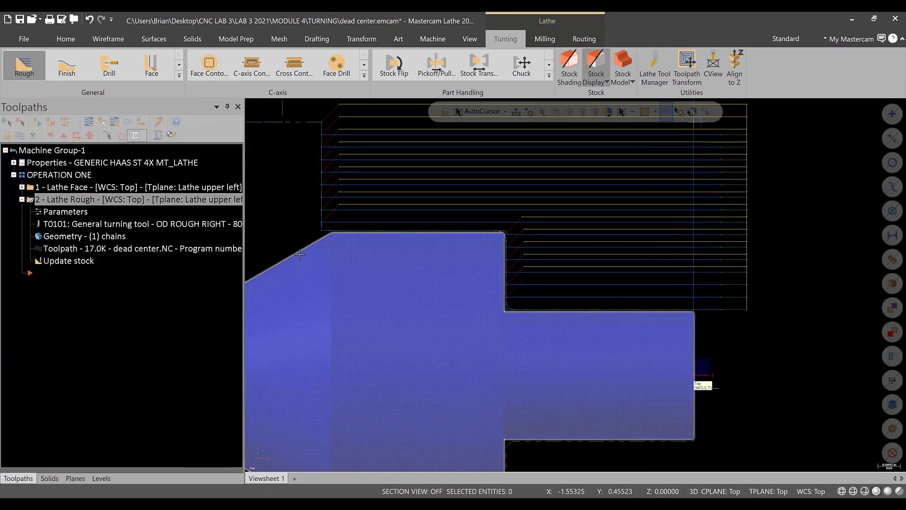
Inspect the extended rough passes at the back edge of the large diameter and hide the rough toolpath's display
scroll(316, 208, "up", 3)
scroll(337, 231, "down", 4)
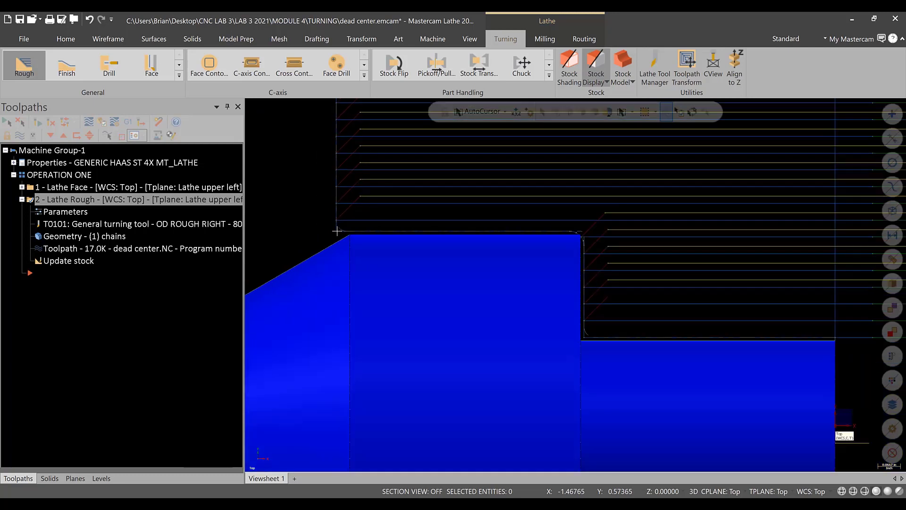
scroll(337, 231, "down", 2)
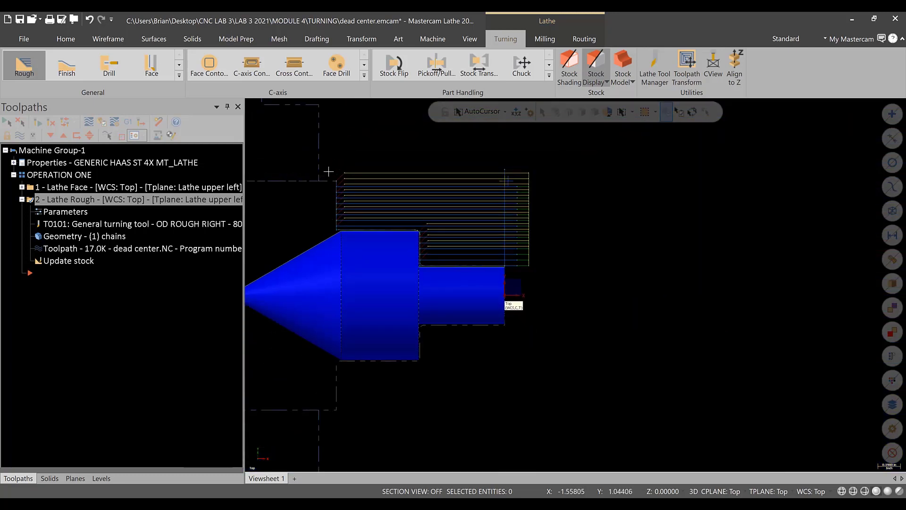
scroll(358, 195, "down", 2)
scroll(320, 146, "up", 3)
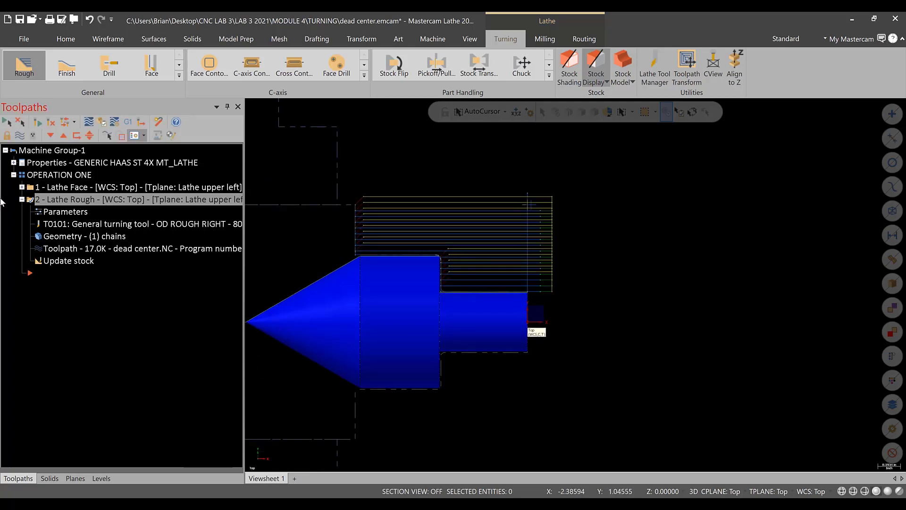
left_click(22, 199)
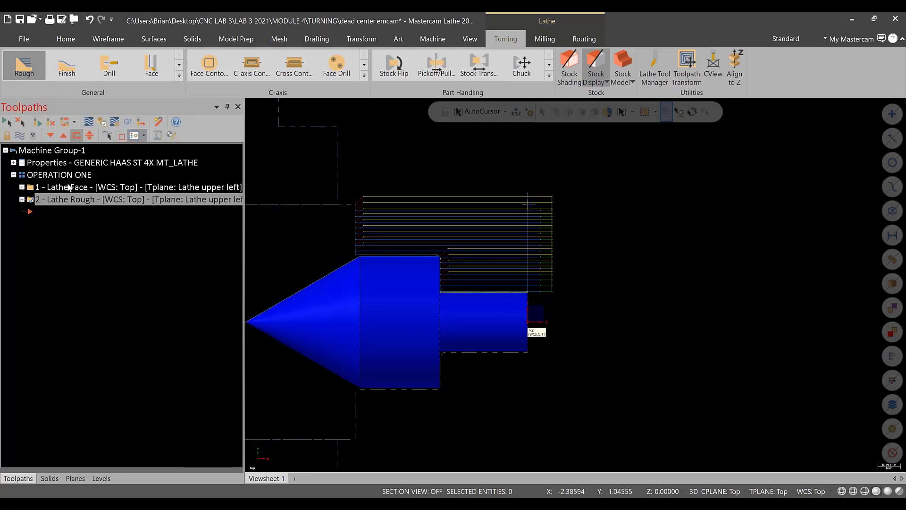
left_click(19, 136)
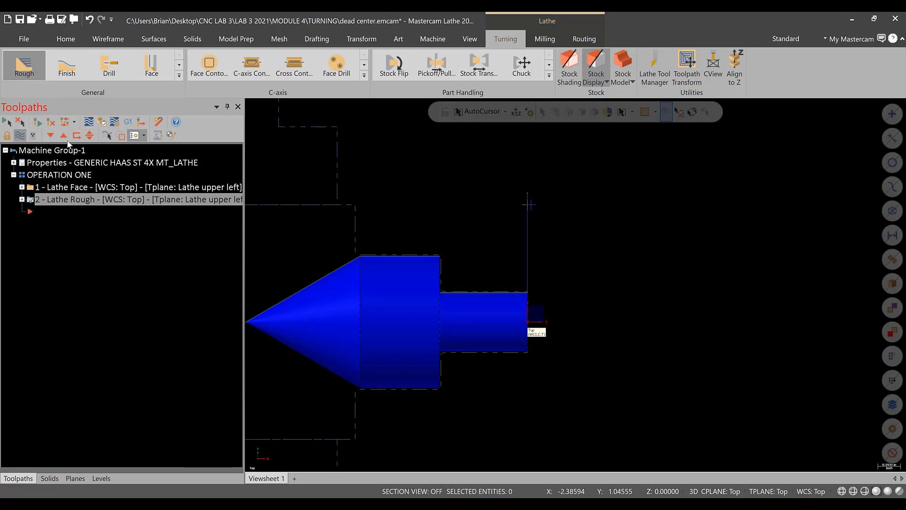
Start a Finish toolpath and chain the outer profile from the shank's front end over the shoulder and along the large diameter
left_click(70, 67)
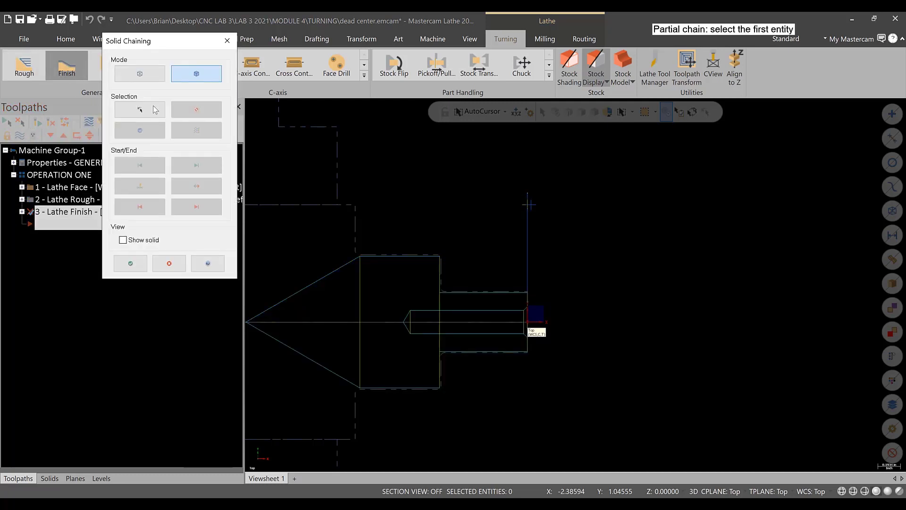
left_click(481, 294)
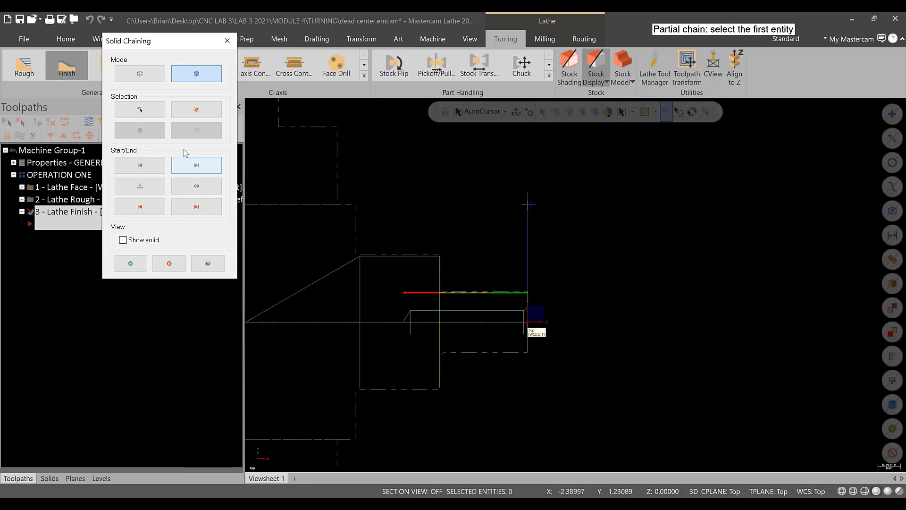
left_click(196, 109)
left_click(490, 293)
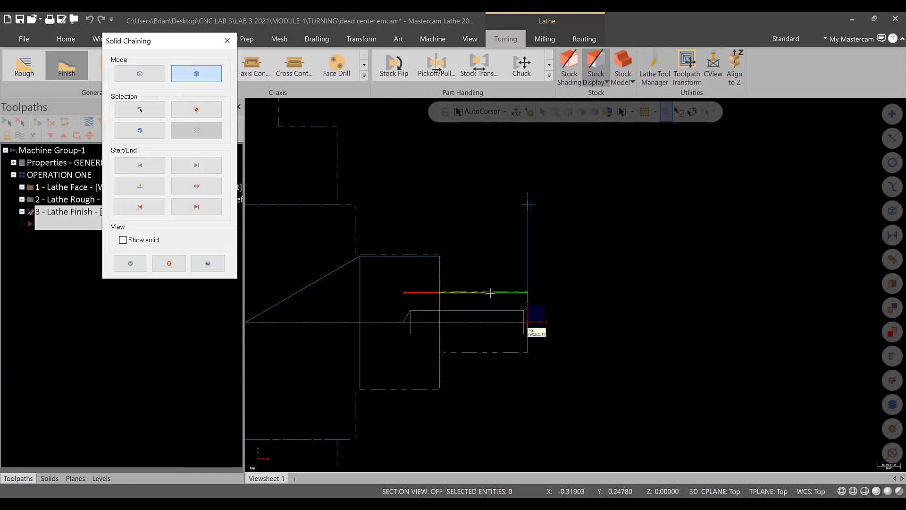
left_click(396, 256)
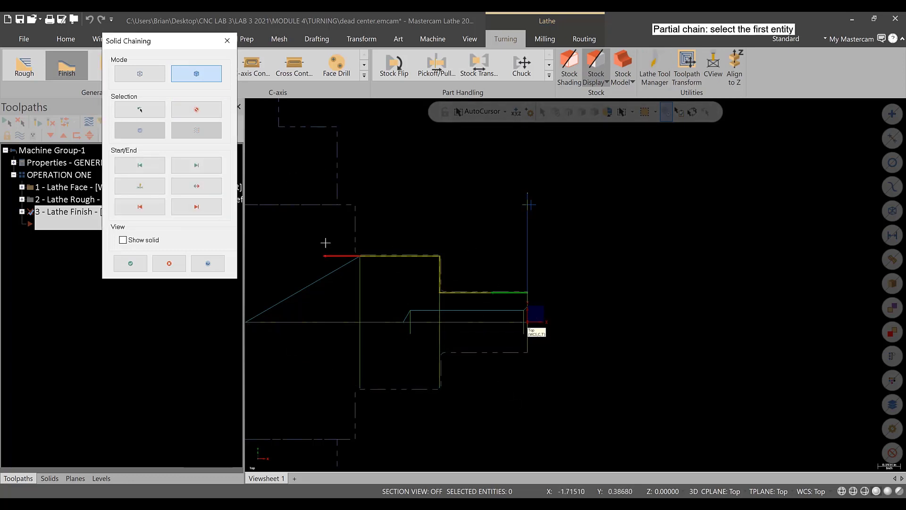
left_click(130, 263)
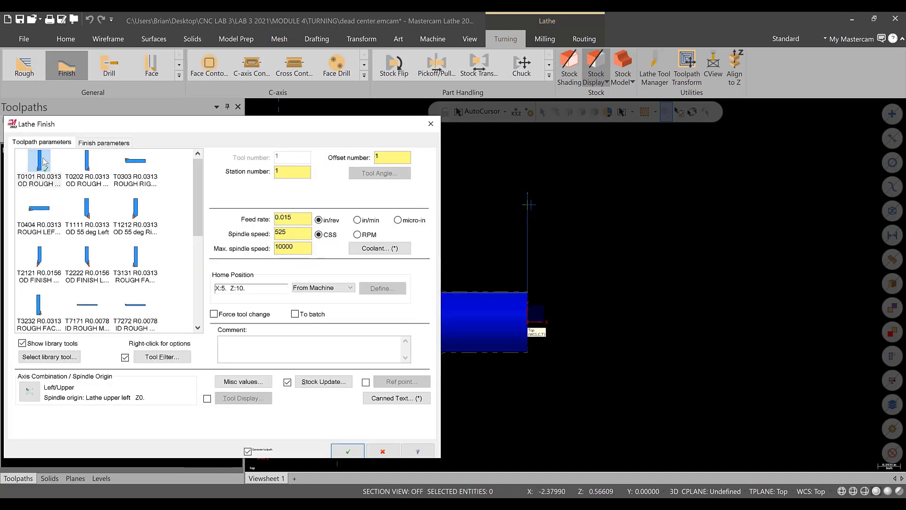
Use the T0101 OD rough tool with comment FINISH, feed rate 0.003 in/rev, spindle speed 300 CSS and maximum spindle speed 1500
left_click(43, 162)
left_click(254, 348)
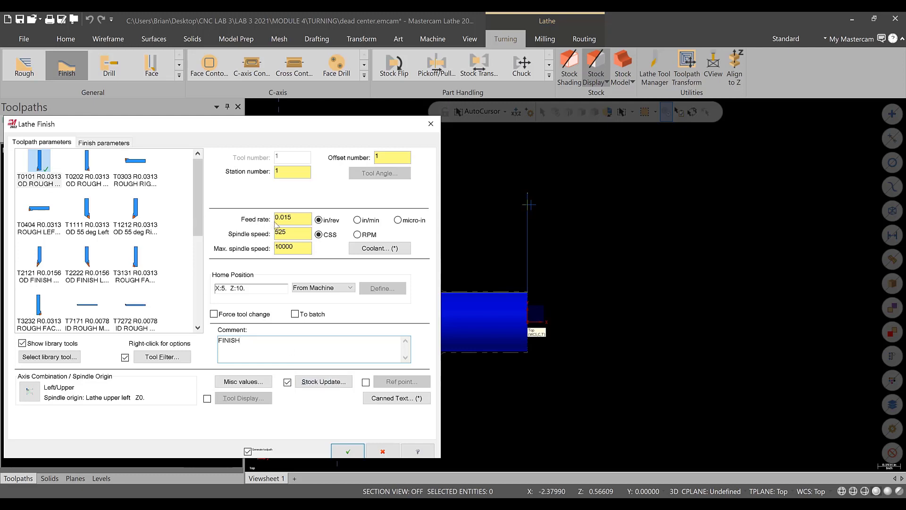
left_click_drag(302, 218, 248, 217)
type(".003")
key("Tab")
key("Tab")
type("1")
left_click_drag(292, 236, 260, 255)
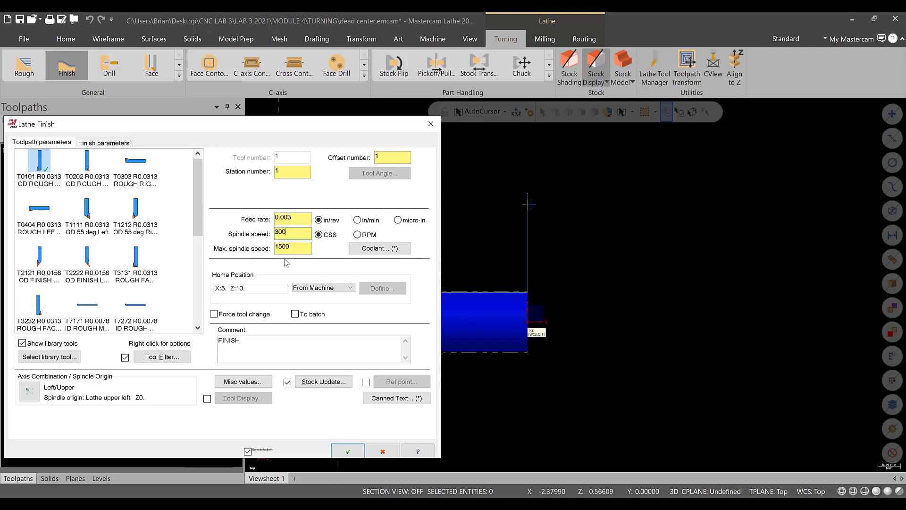
left_click(299, 245)
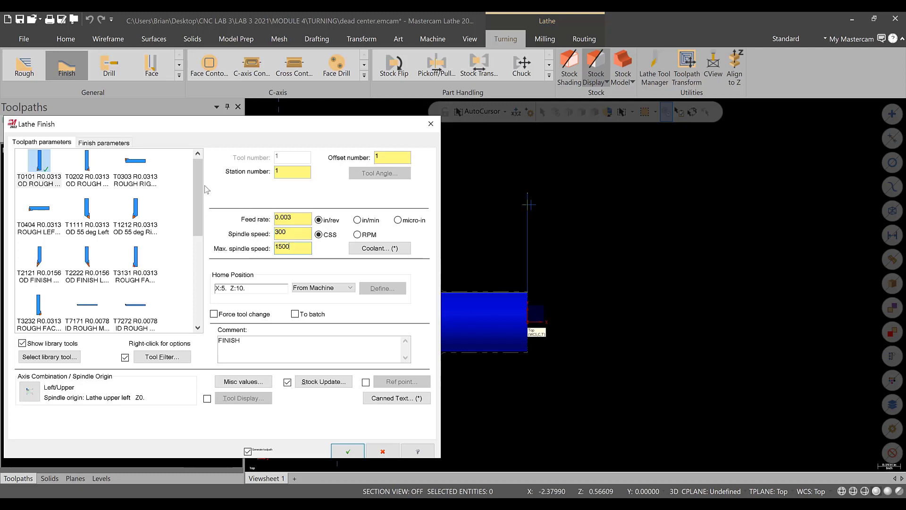
Extend the end of the finish contour by 0.05 in the lead-out settings and generate the finish toolpath
left_click(116, 143)
left_click(265, 225)
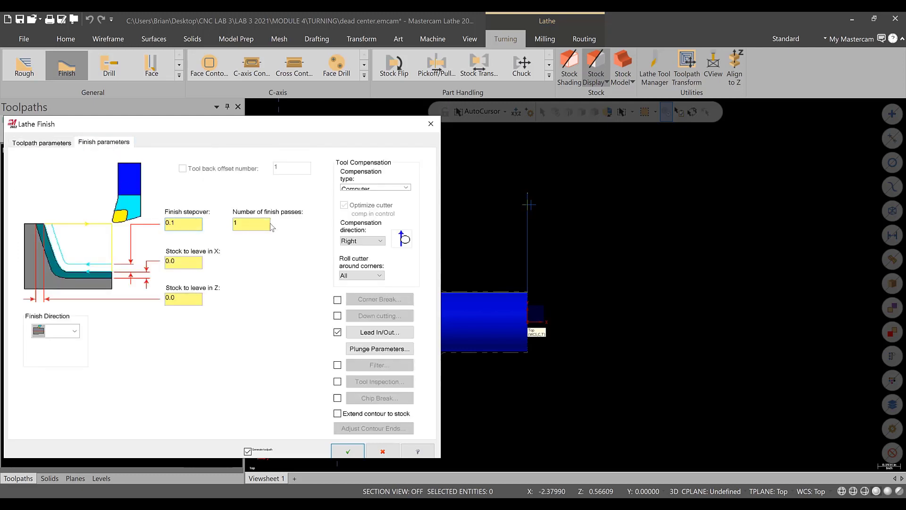
left_click(373, 335)
left_click(53, 144)
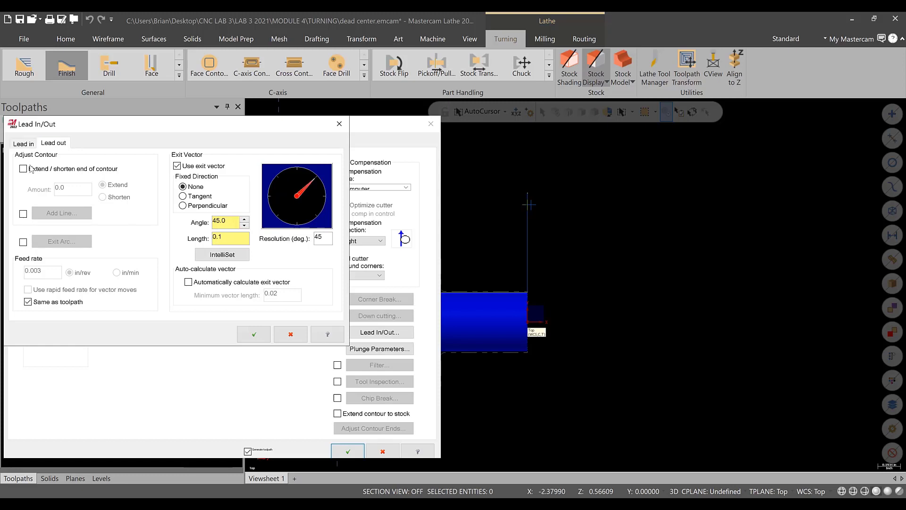
left_click(23, 168)
left_click(75, 188)
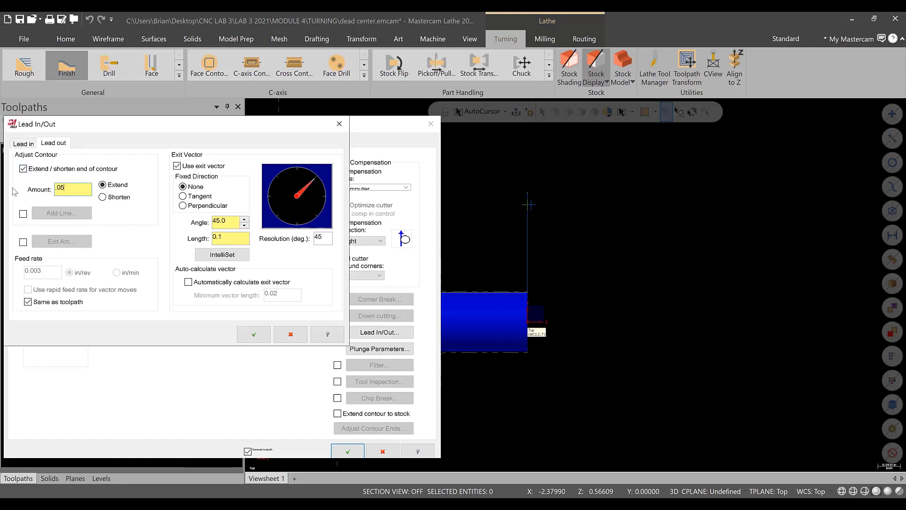
left_click(255, 335)
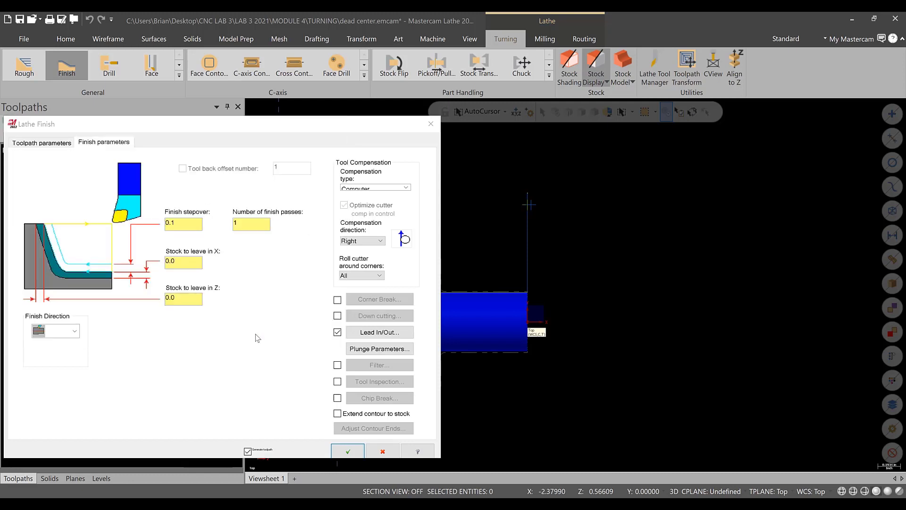
left_click(342, 447)
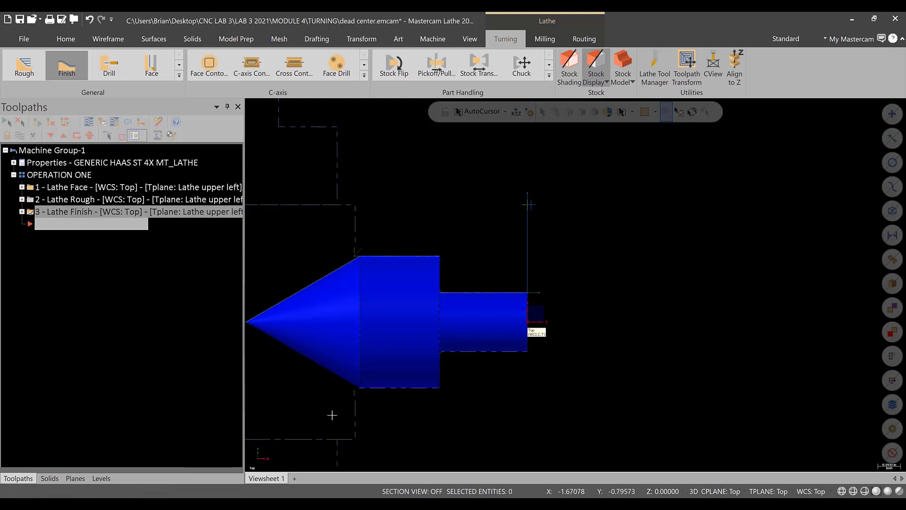
Check the contour extension in the Lathe Rough operation's lead-out settings and accept the parameters
scroll(349, 243, "up", 2)
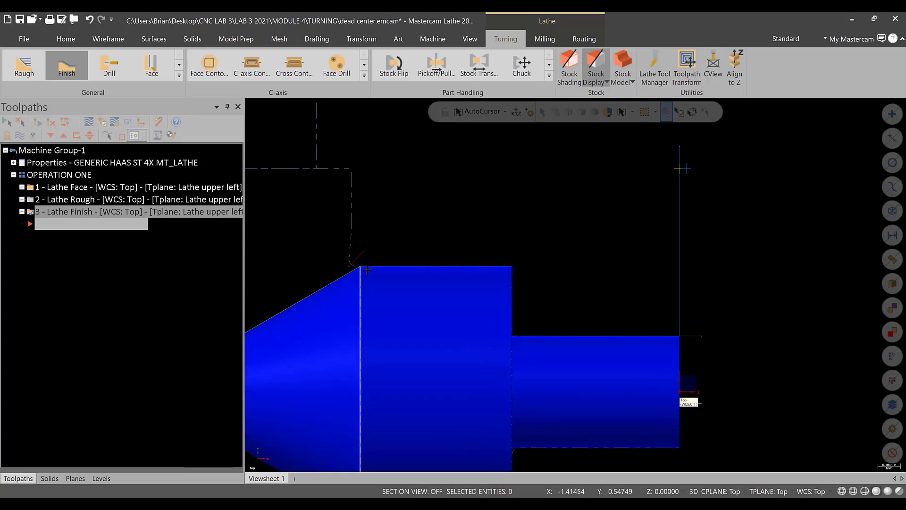
left_click(22, 199)
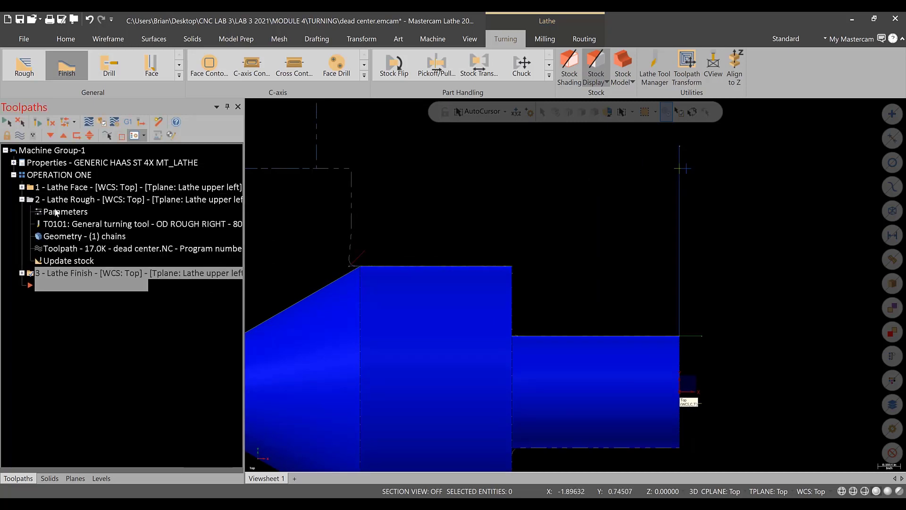
left_click(57, 210)
left_click(384, 306)
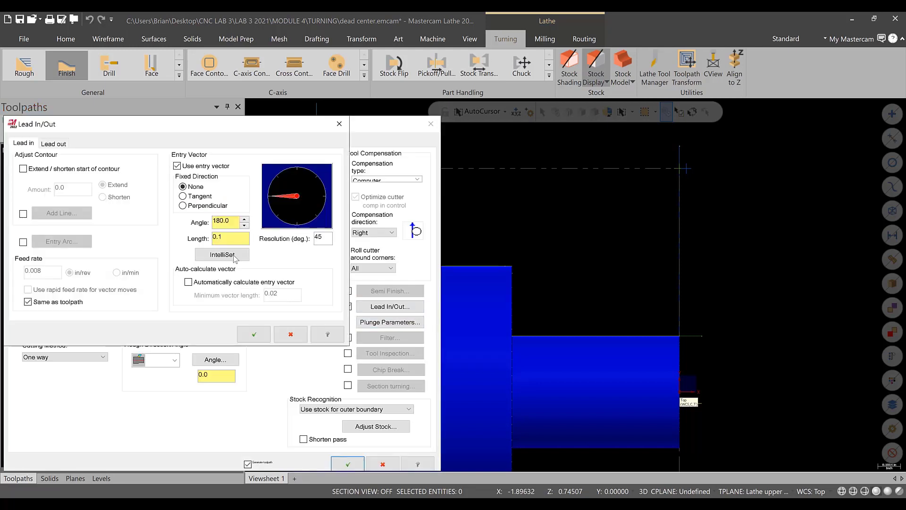
left_click(53, 143)
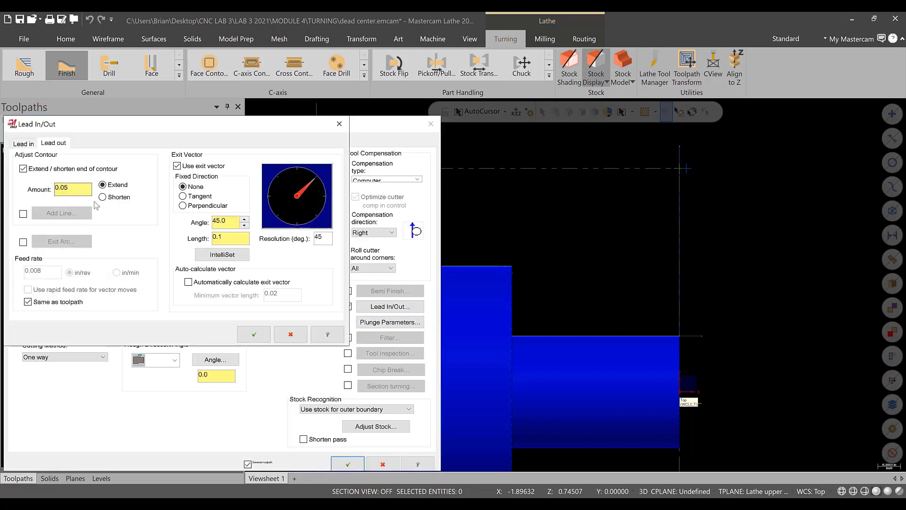
left_click(254, 334)
left_click(348, 464)
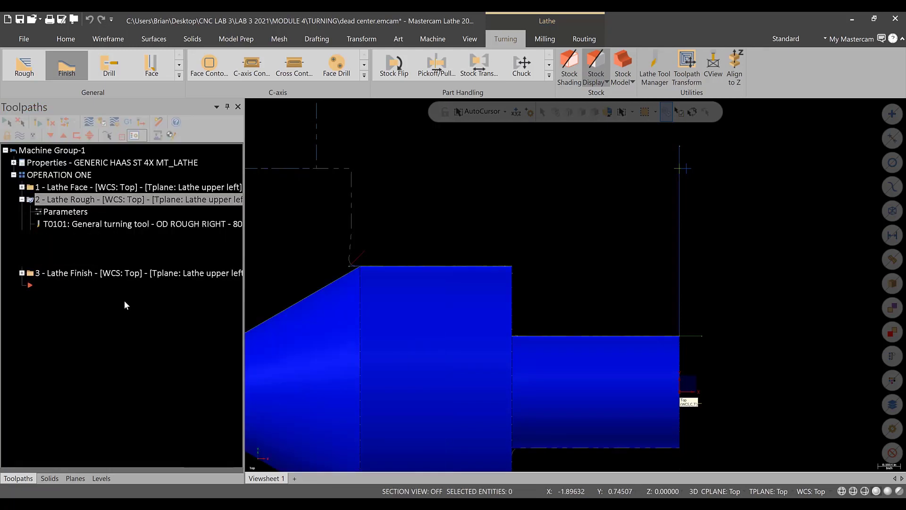
left_click(22, 199)
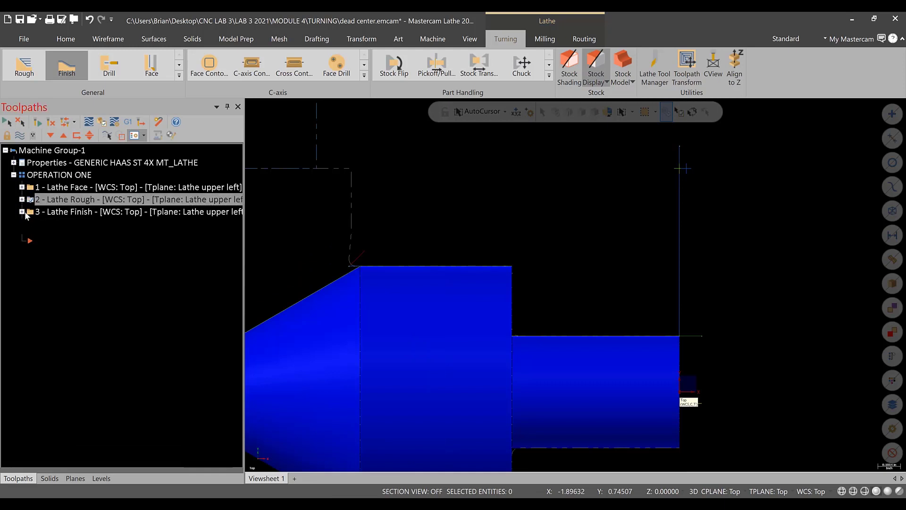
Set the Lathe Finish operation's lead-out contour extension to 0.040 and regenerate the toolpath
left_click(21, 212)
left_click(56, 224)
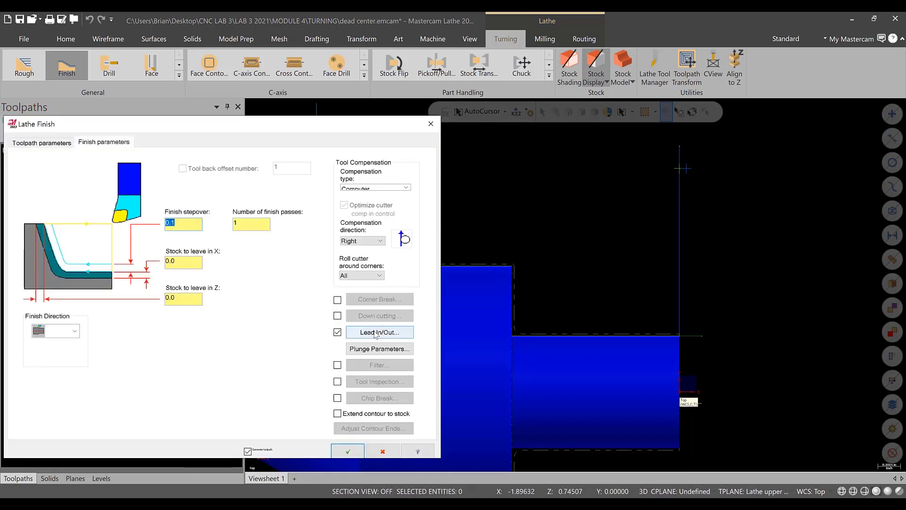
left_click(376, 333)
left_click(52, 144)
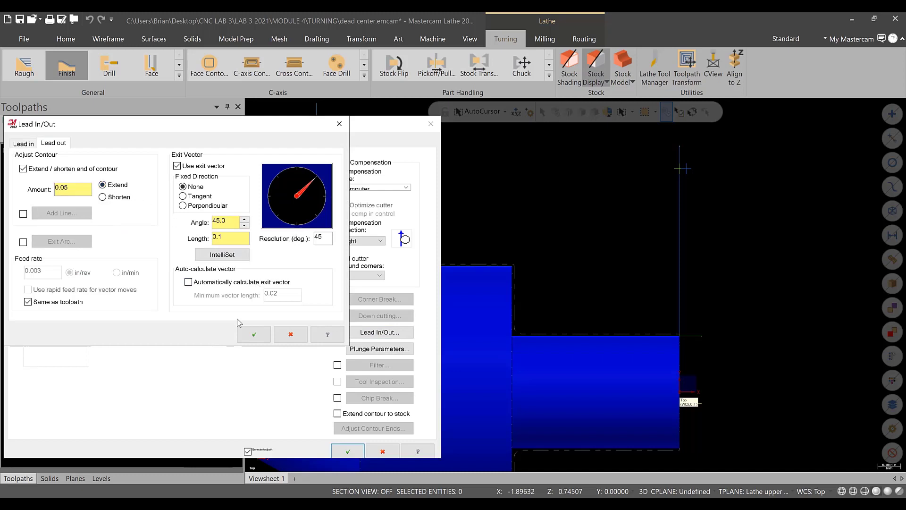
left_click(253, 334)
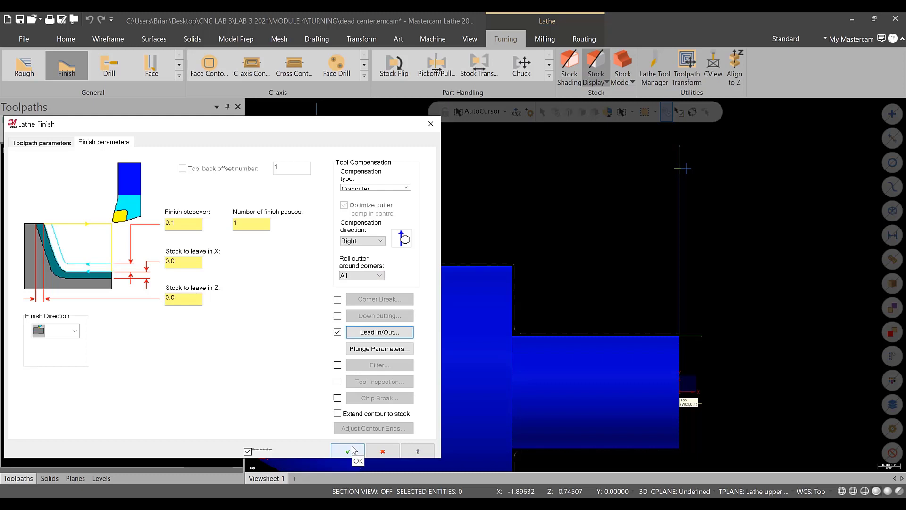
left_click(362, 332)
left_click(52, 142)
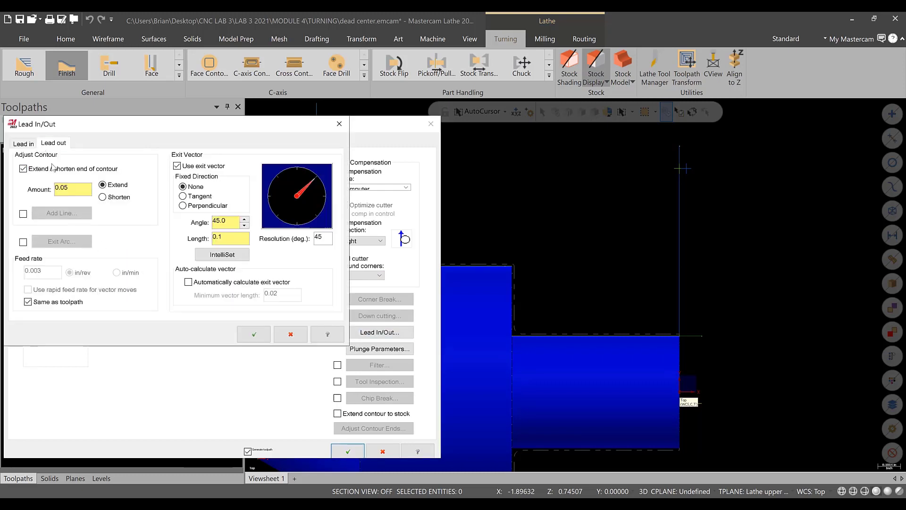
left_click(74, 190)
type("40")
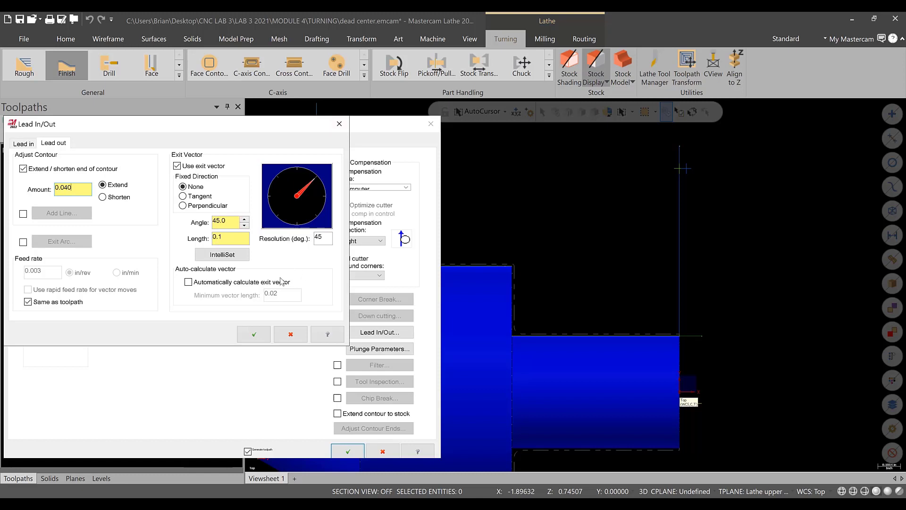
left_click(265, 336)
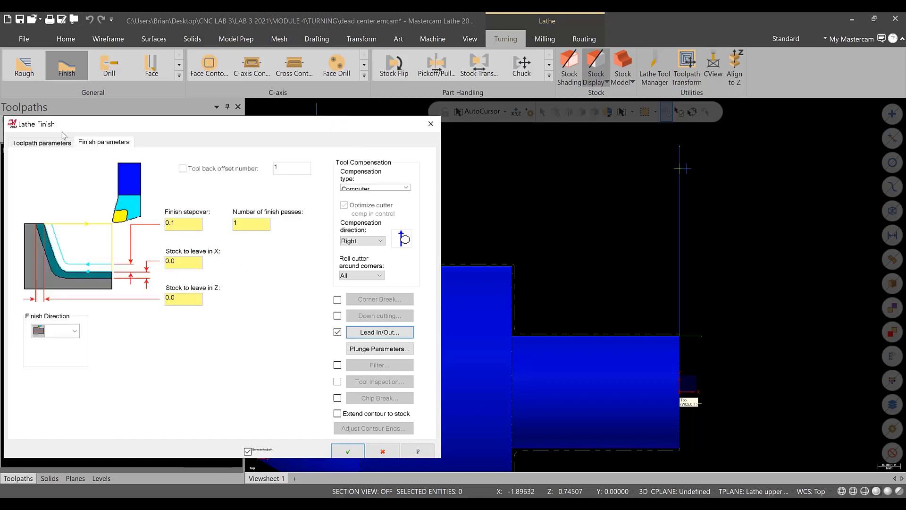
left_click(348, 452)
Backplot the Lathe Finish toolpath and examine where the insert ends its cut at the large diameter's cone edge
scroll(359, 236, "up", 3)
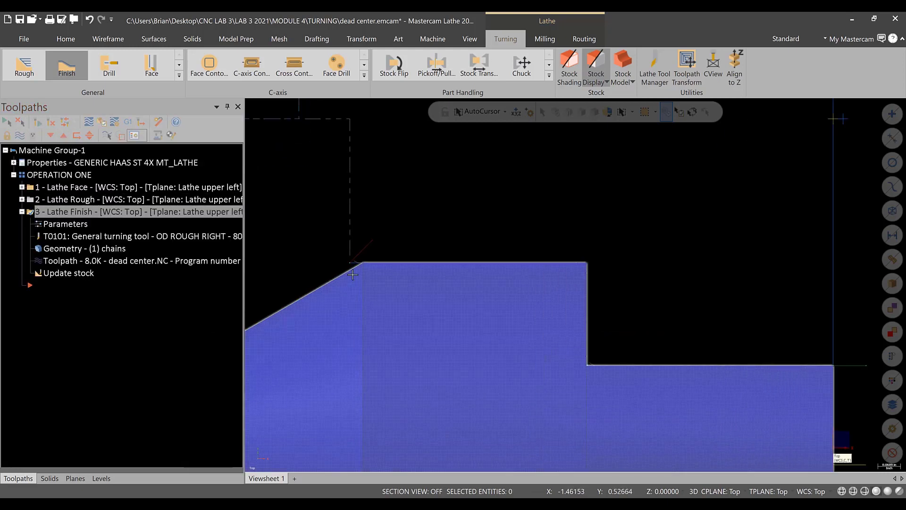
scroll(376, 230, "down", 5)
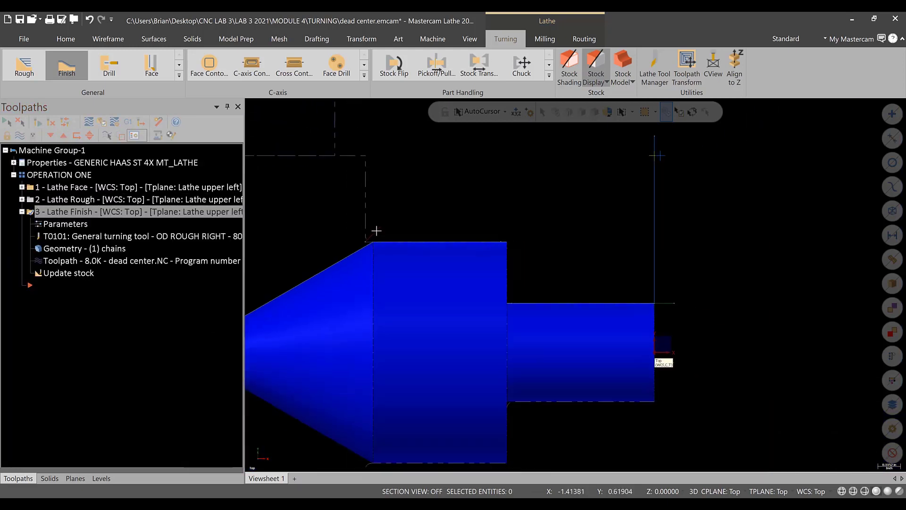
left_click(92, 121)
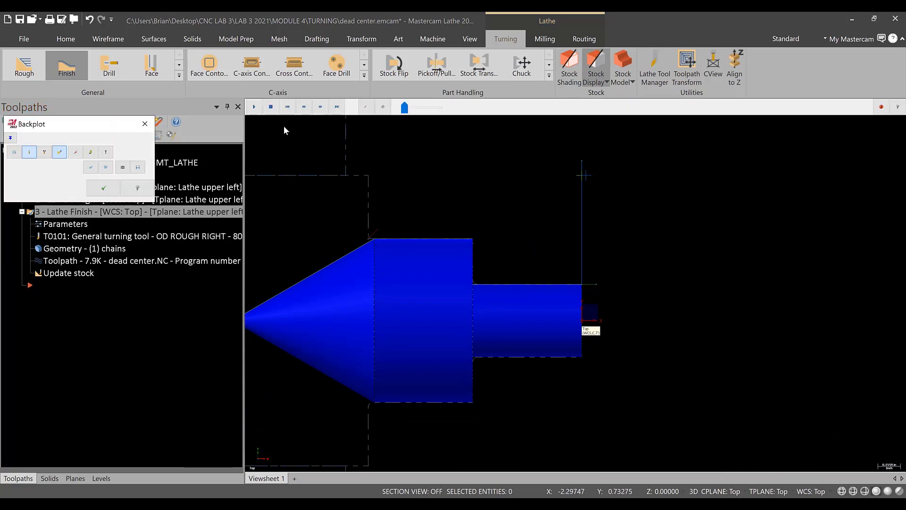
left_click(255, 106)
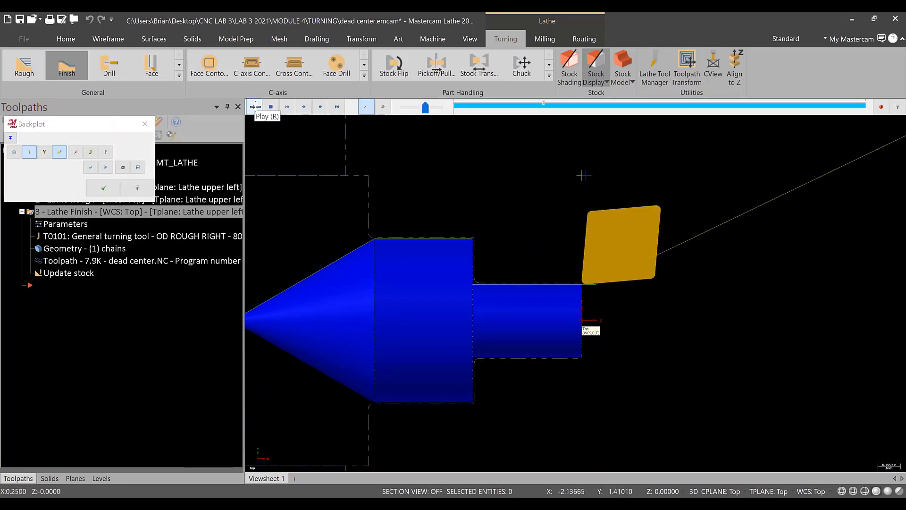
scroll(444, 160, "up", 5)
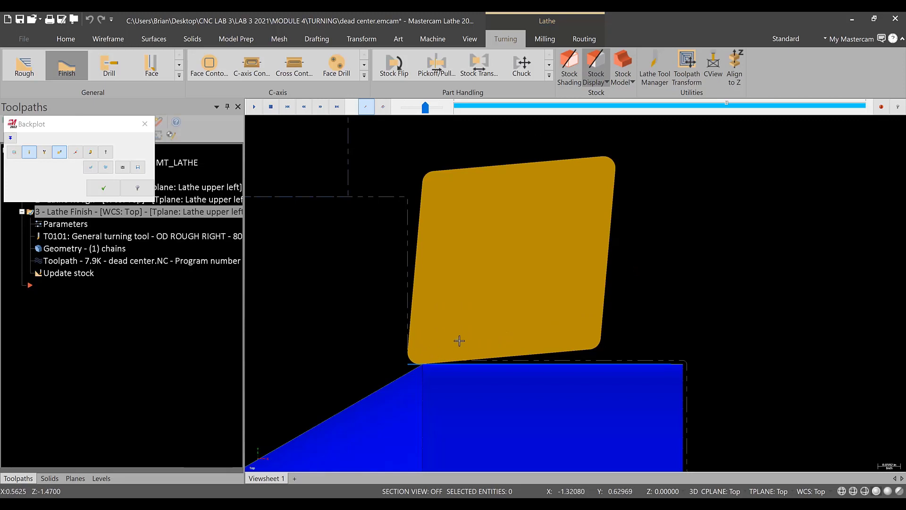
scroll(425, 364, "up", 5)
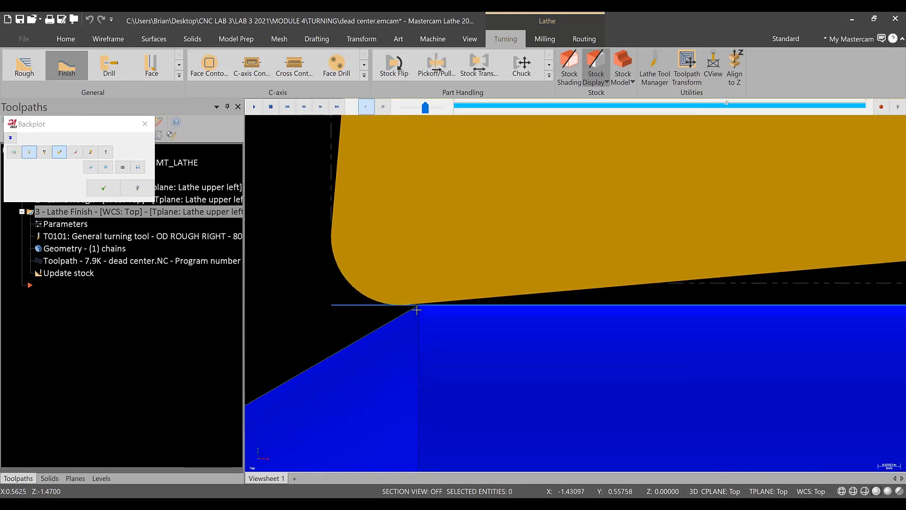
scroll(434, 394, "down", 5)
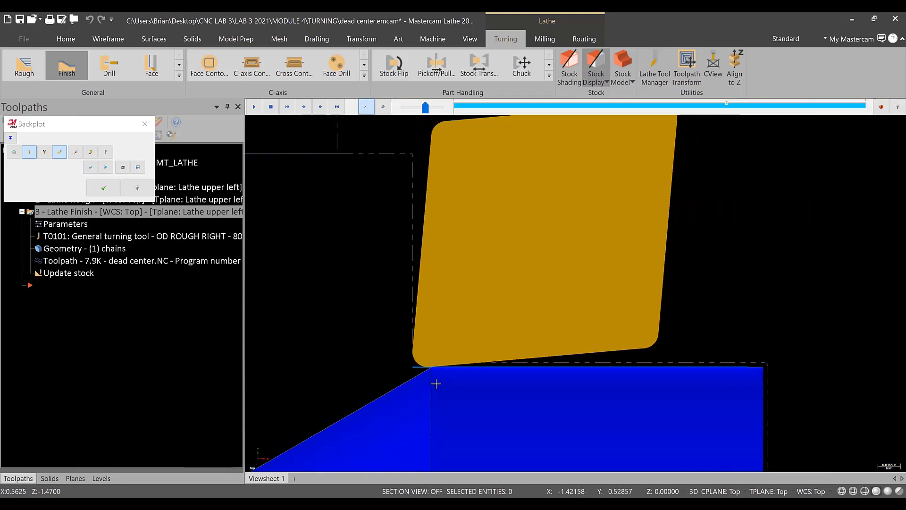
scroll(614, 425, "down", 2)
scroll(702, 460, "up", 3)
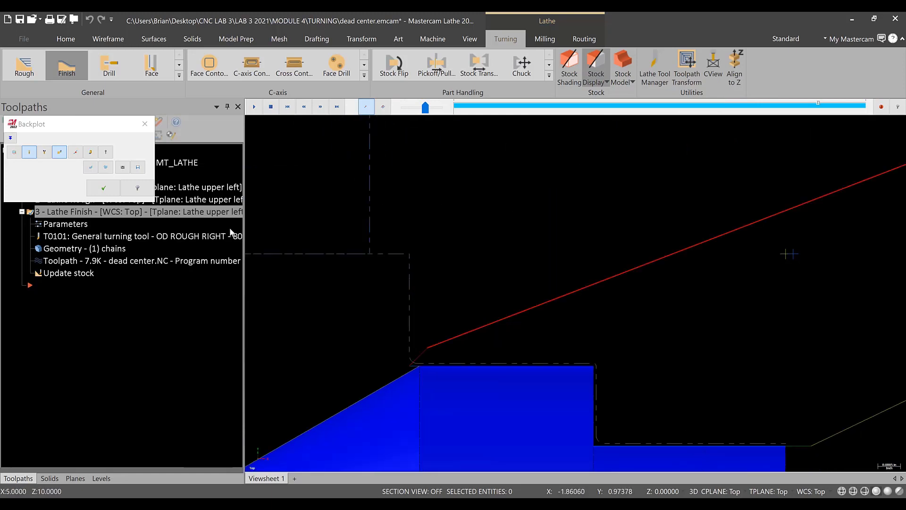
left_click(145, 124)
scroll(691, 463, "down", 8)
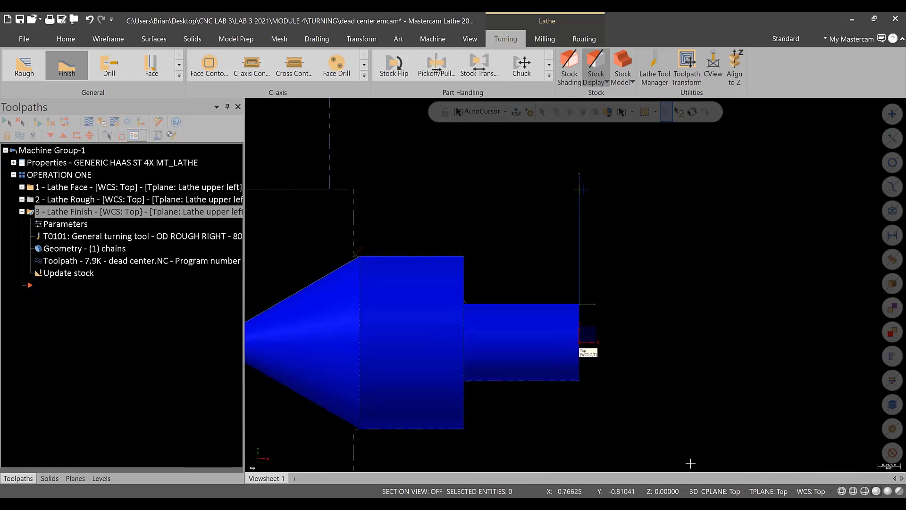
Start a Drill toolpath for the shank end, try the listed spot tools and open the Lathe_Inch tool library
left_click(22, 212)
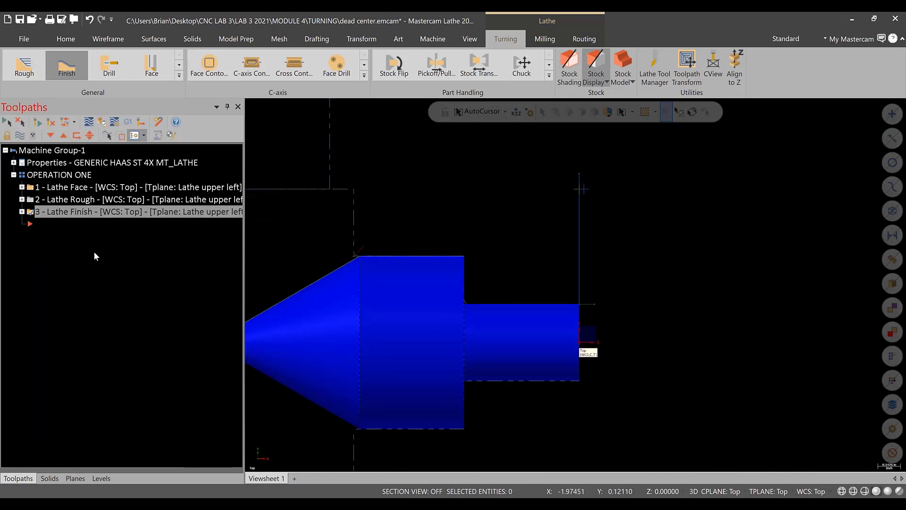
middle_click_drag(648, 335, 608, 350)
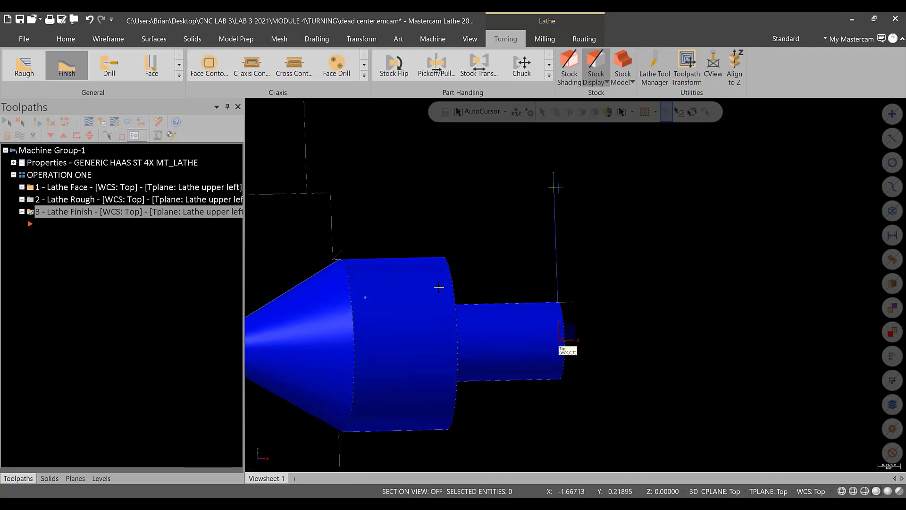
scroll(539, 370, "down", 3)
middle_click_drag(540, 370, 478, 376)
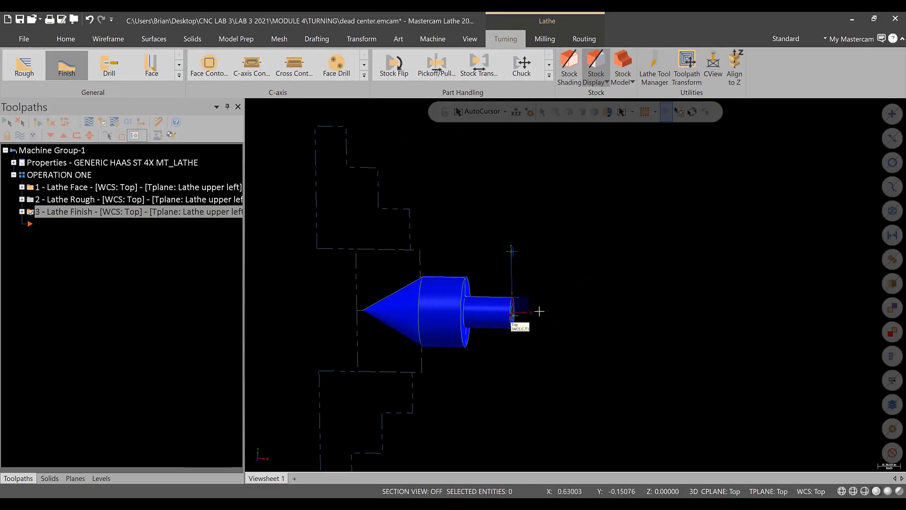
left_click(109, 65)
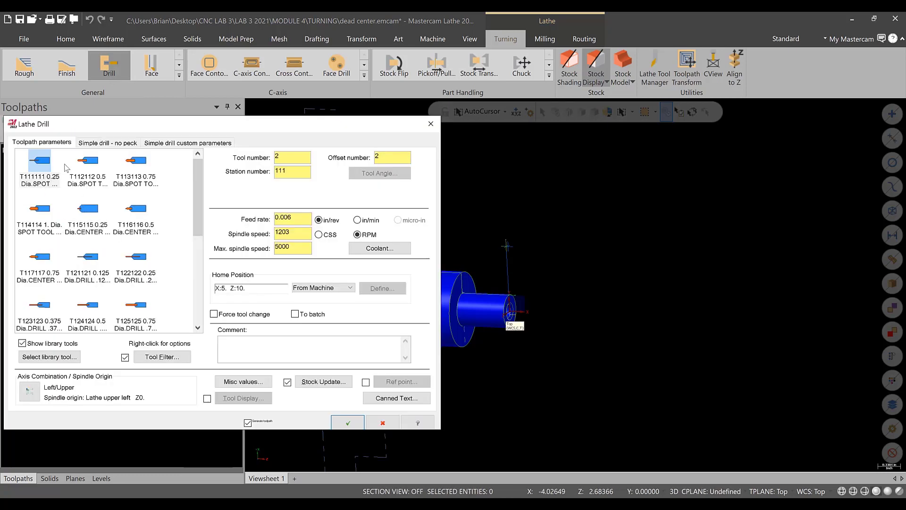
left_click(97, 171)
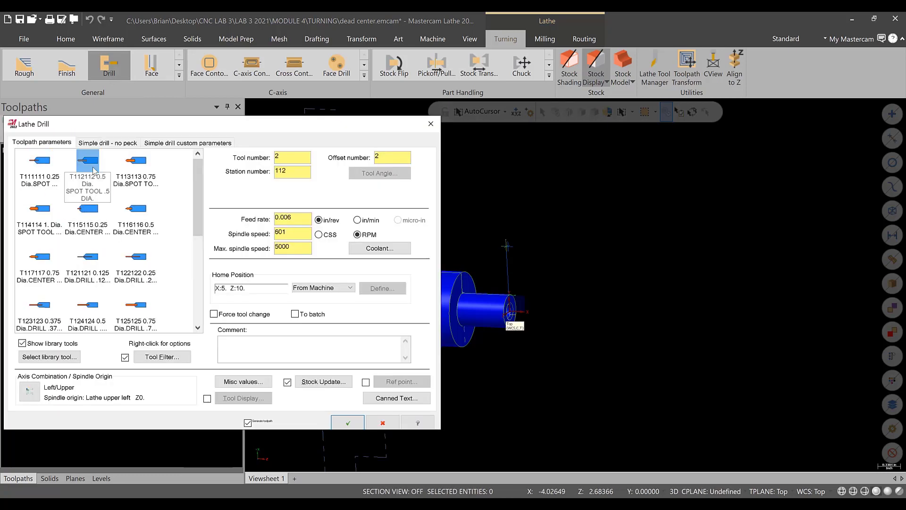
left_click(42, 175)
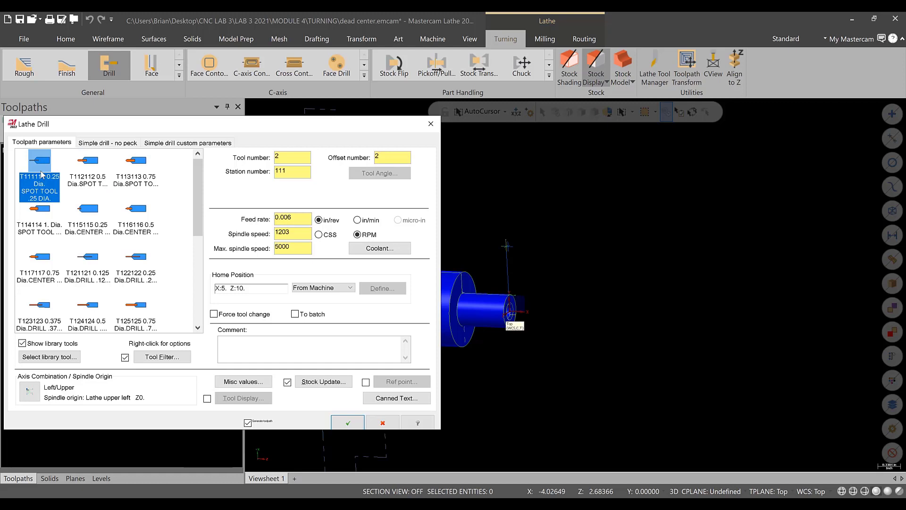
left_click(140, 170)
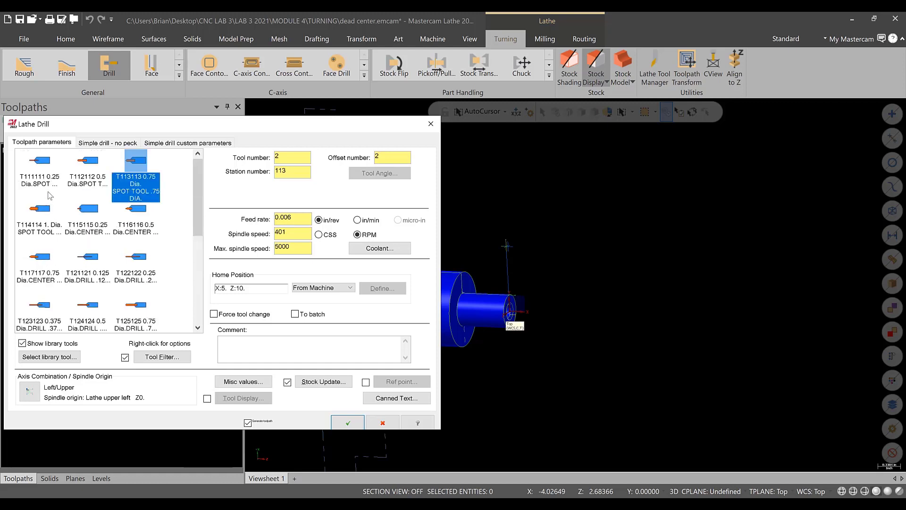
left_click(49, 357)
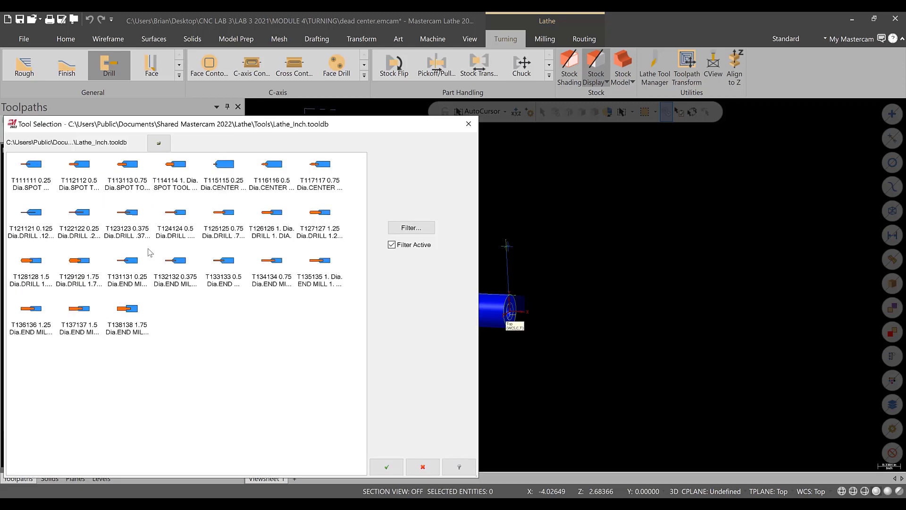
Filter the library by tool type so that only drill-type tools are offered
left_click(412, 228)
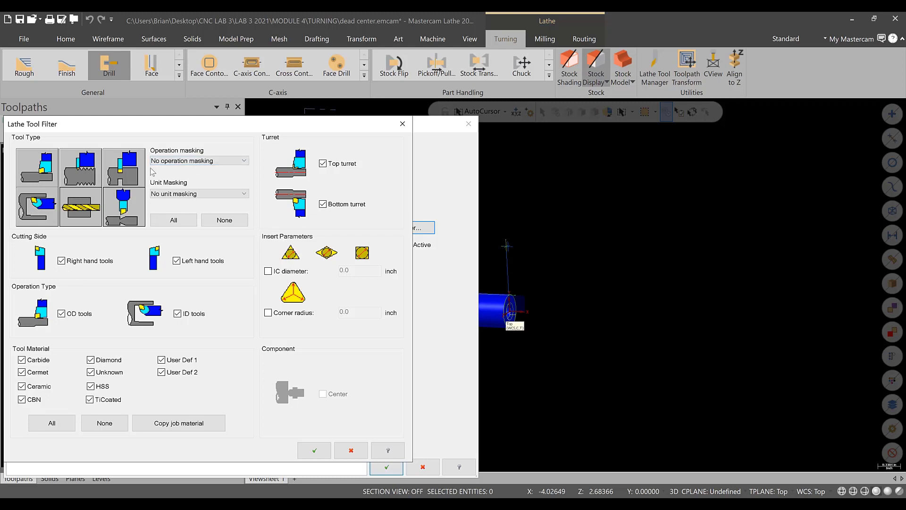
left_click(240, 224)
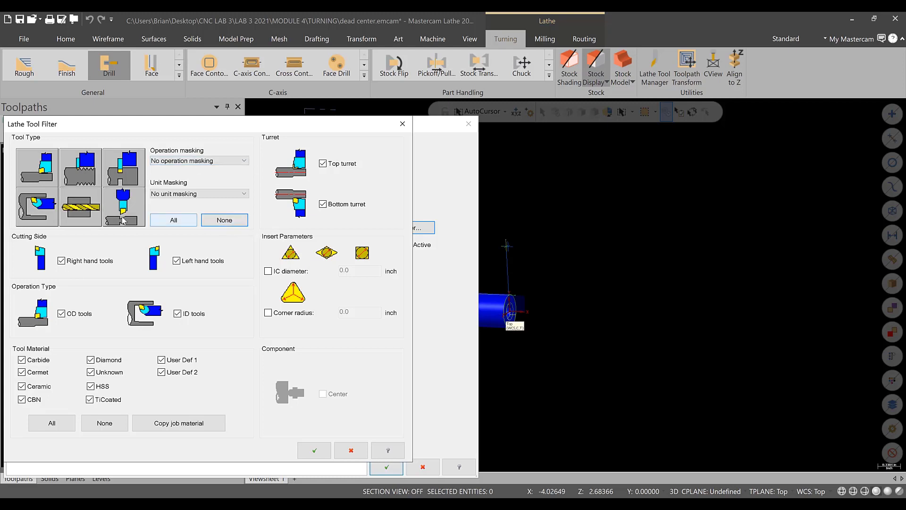
left_click(78, 214)
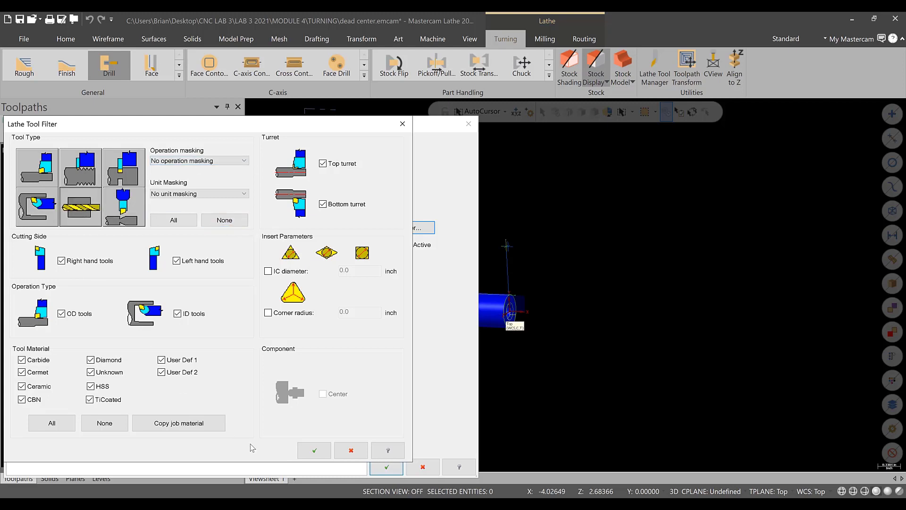
left_click(314, 449)
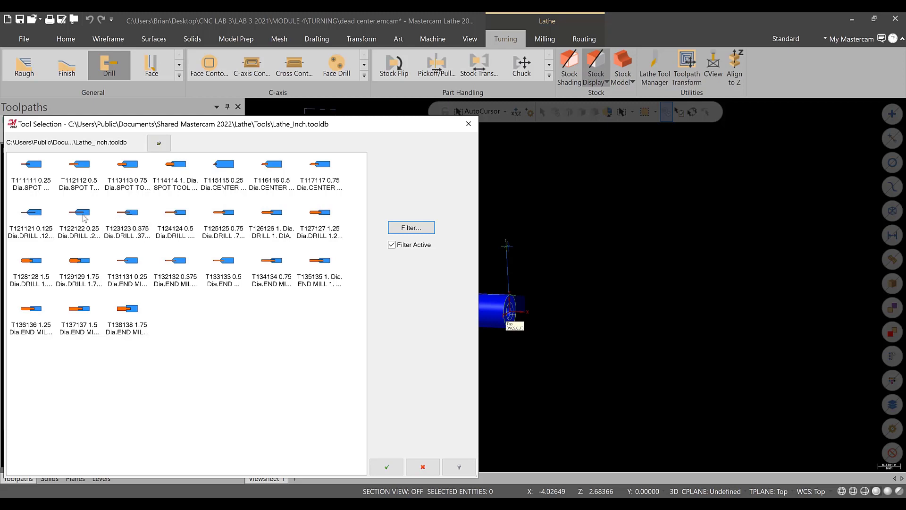
Choose the T111111 0.25 diameter spot tool from the library and set its shank diameter to 0.375 in the tool definition
left_click(35, 173)
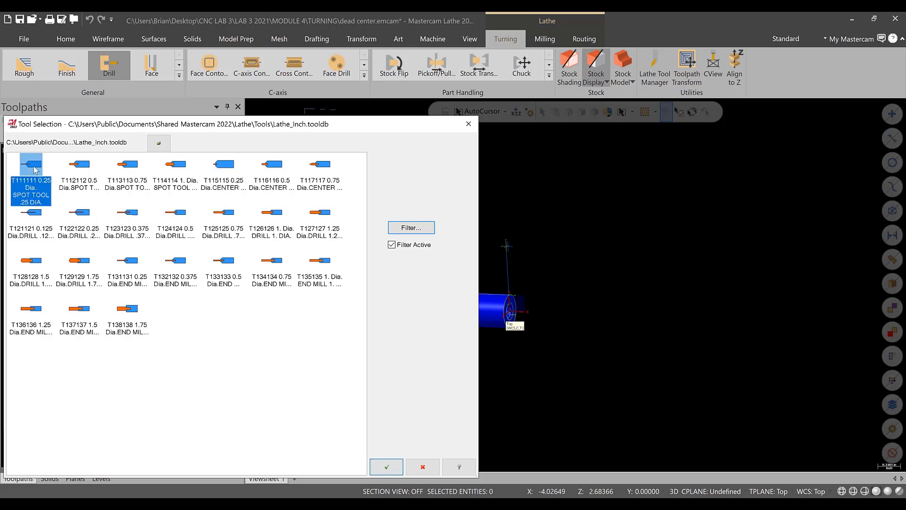
double_click(35, 170)
double_click(40, 163)
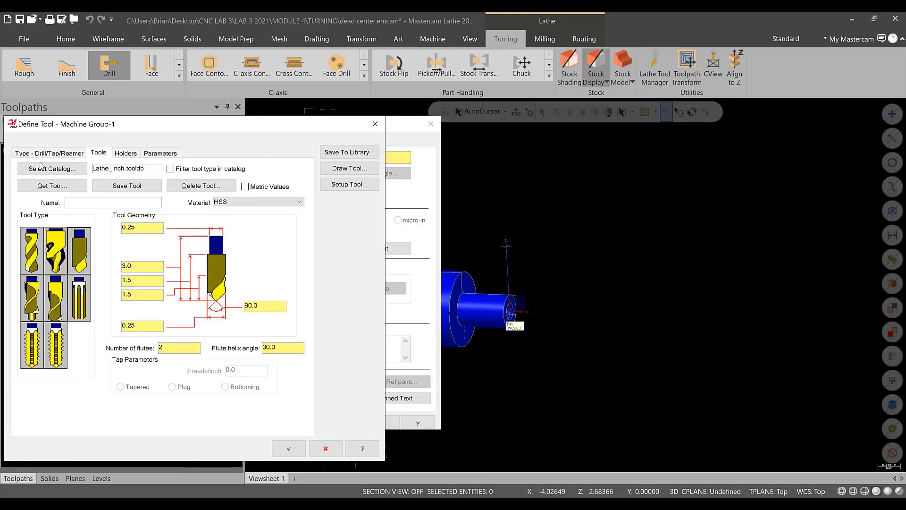
left_click_drag(176, 348, 132, 348)
left_click(134, 228)
type(".375")
left_click(140, 267)
left_click(282, 450)
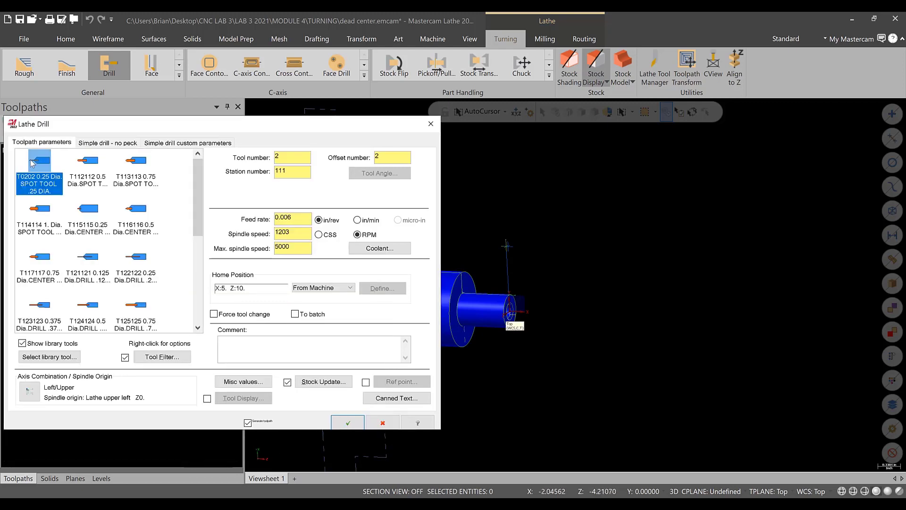
Set the drill operation's spindle speed and maximum spindle speed to 1000 RPM and add the comment SPOT DRILL
mouse_move(37, 163)
double_click(293, 247)
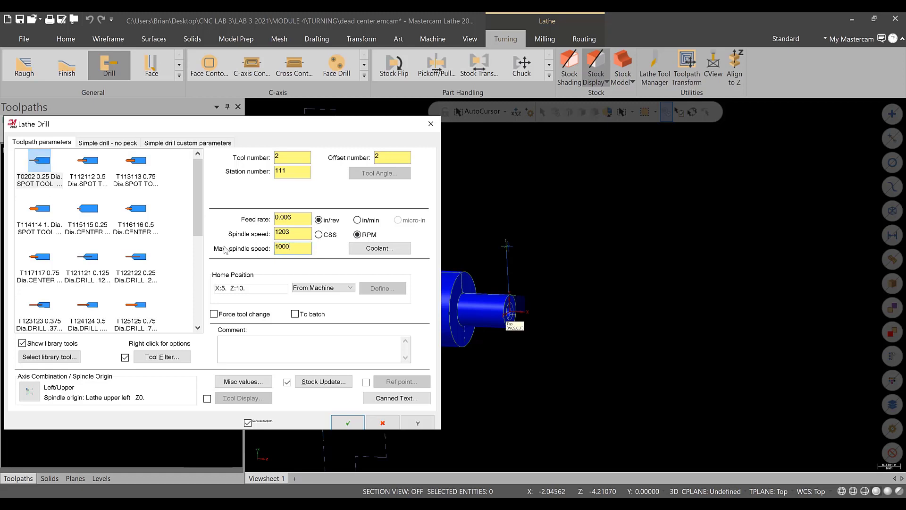
type("1000")
key("Tab")
key("Return")
left_click(252, 350)
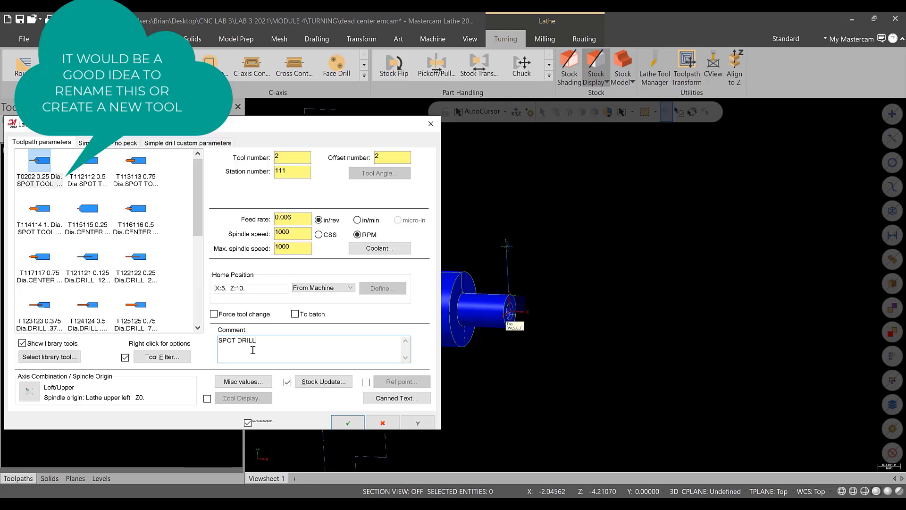
Use the depth calculator with a 0.26 finish diameter to overwrite the spot drill depth, and generate the drill operation
left_click(114, 142)
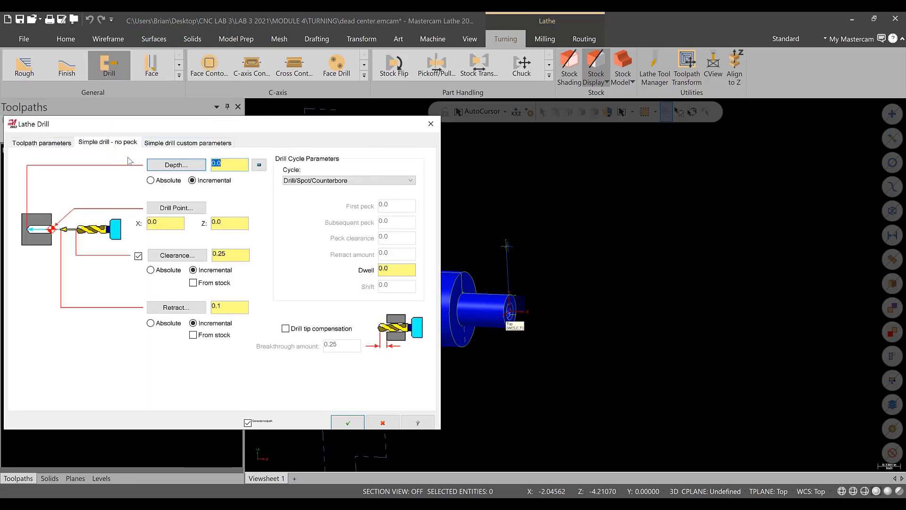
left_click(260, 167)
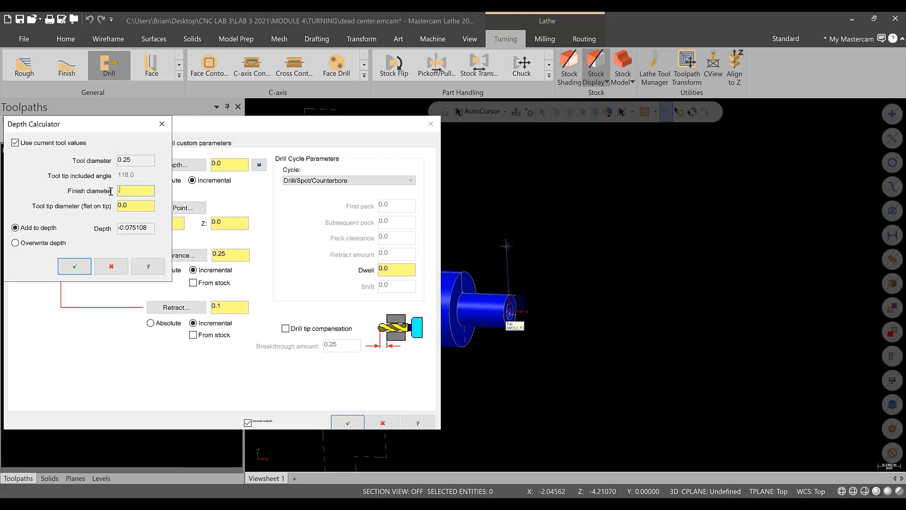
left_click(34, 244)
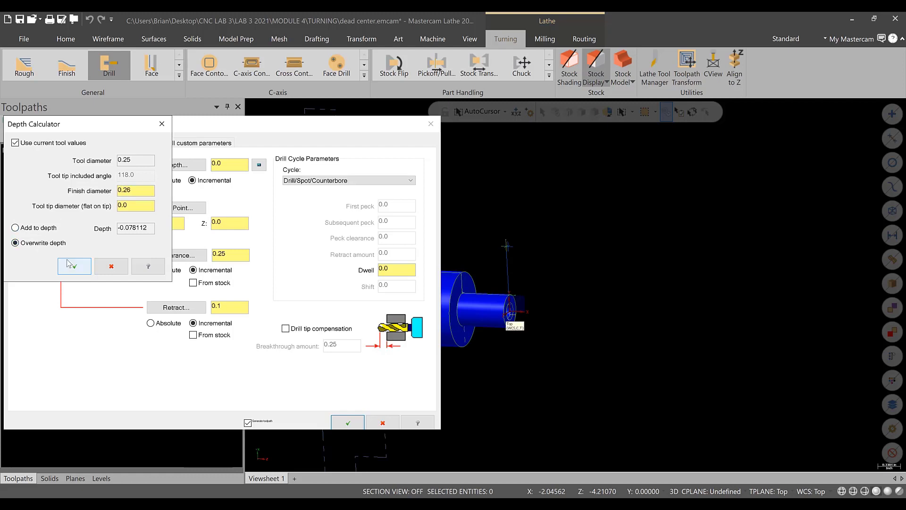
left_click(73, 267)
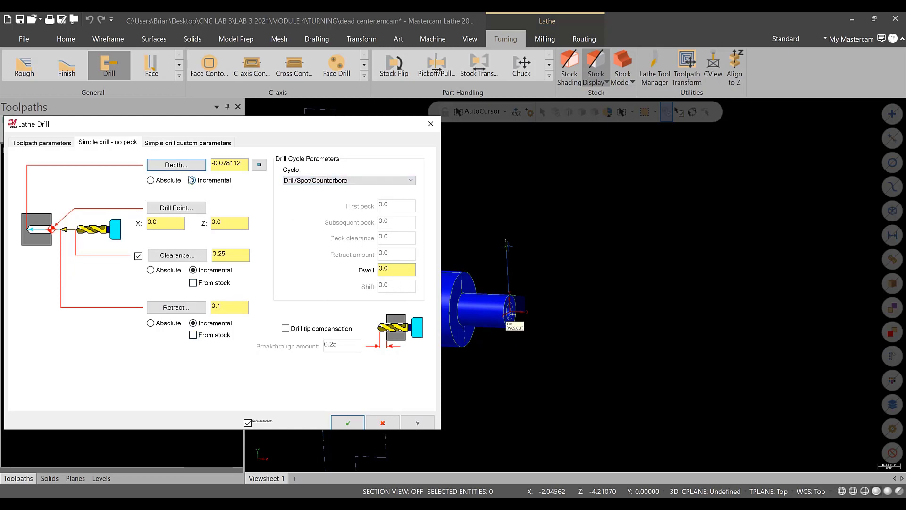
left_click(148, 141)
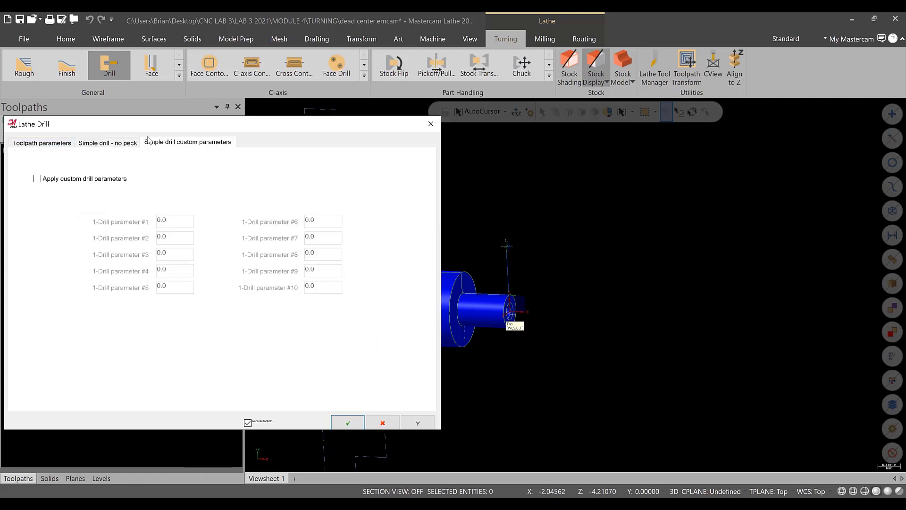
left_click(41, 142)
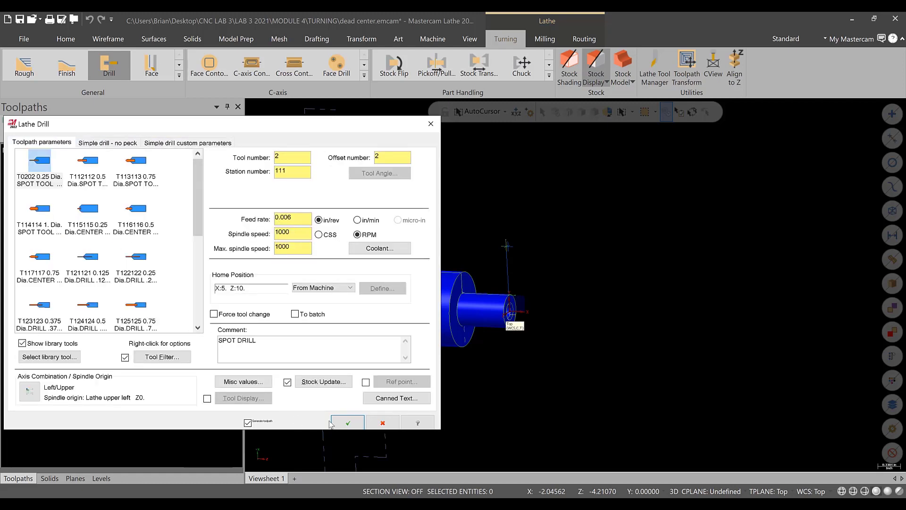
left_click(349, 423)
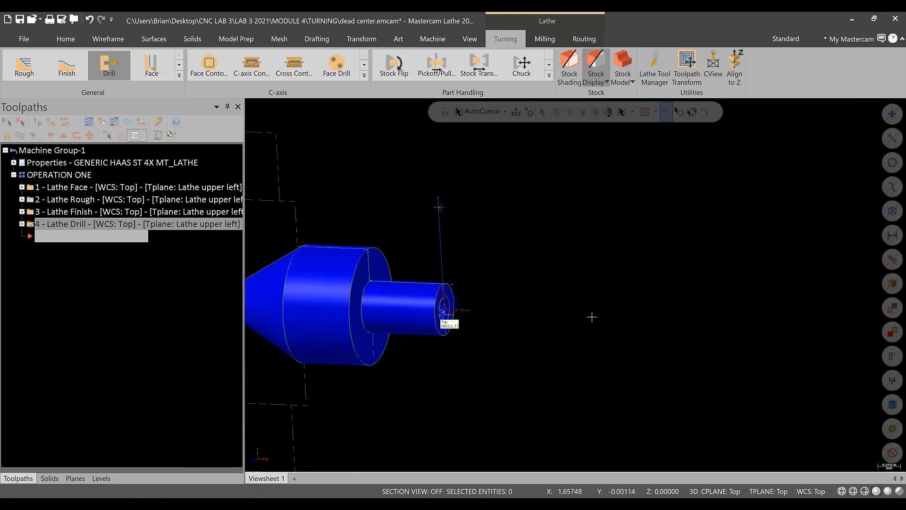
Backplot the spot drill operation and inspect the tool's travel at the shank's front face
scroll(591, 316, "up", 2)
left_click(88, 121)
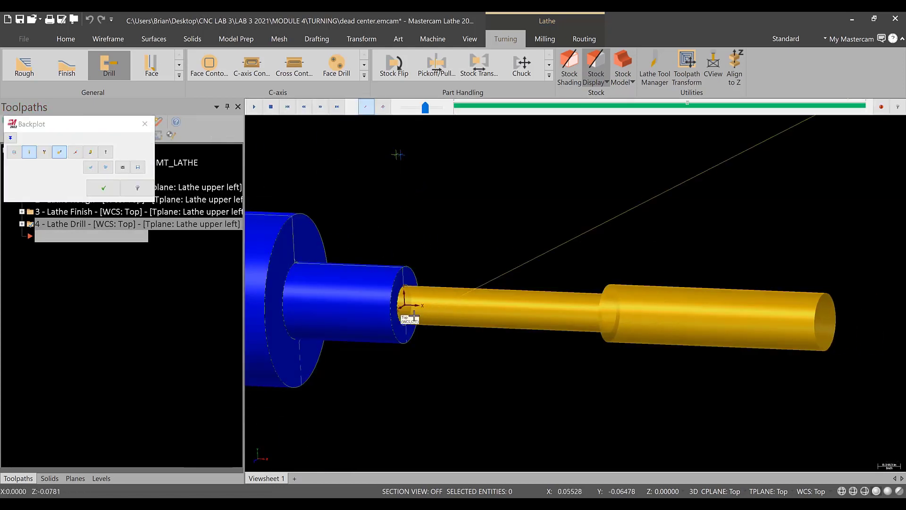
scroll(411, 309, "up", 5)
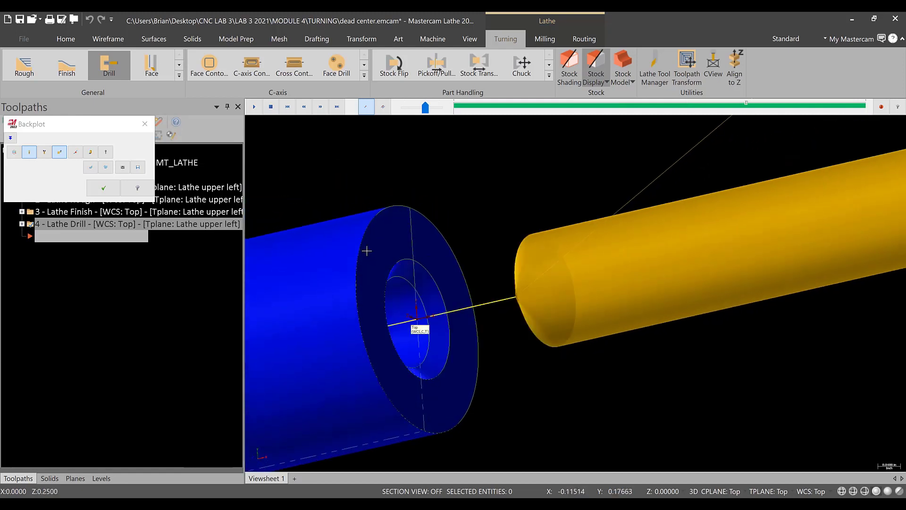
scroll(367, 251, "down", 5)
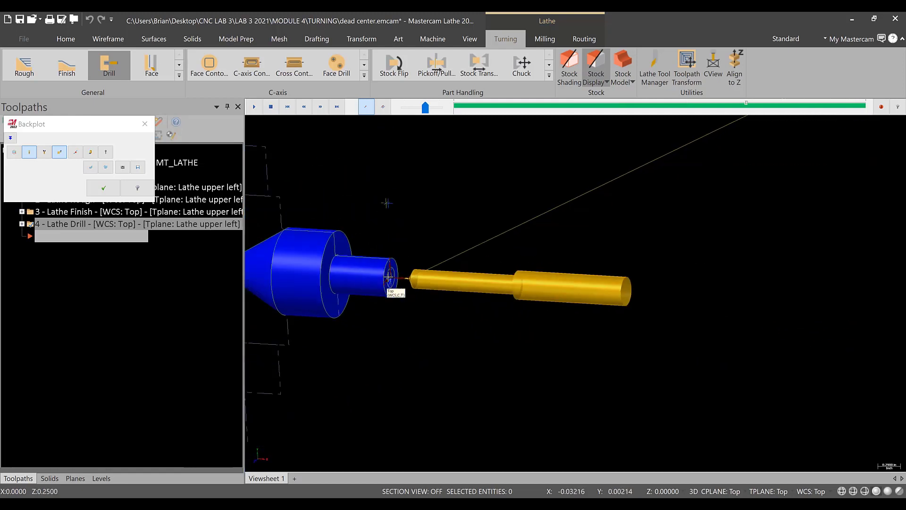
left_click(144, 124)
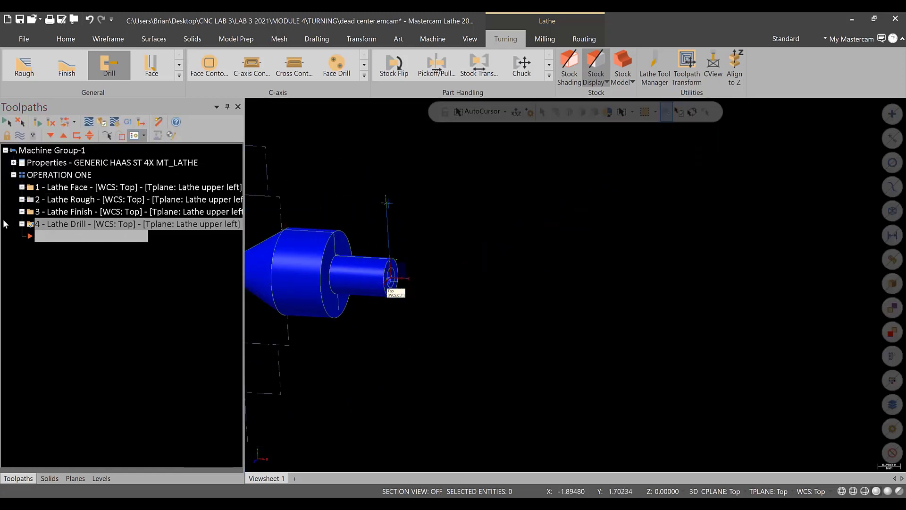
scroll(415, 289, "down", 4)
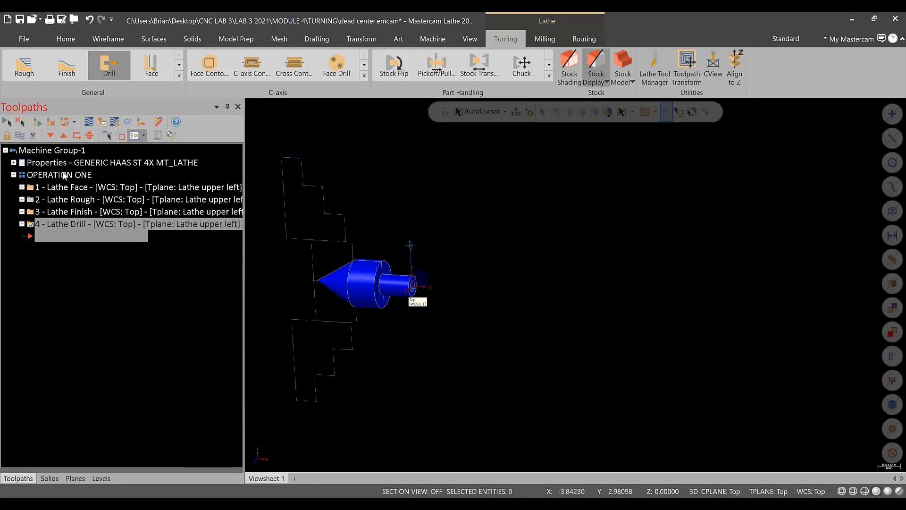
scroll(359, 261, "up", 1)
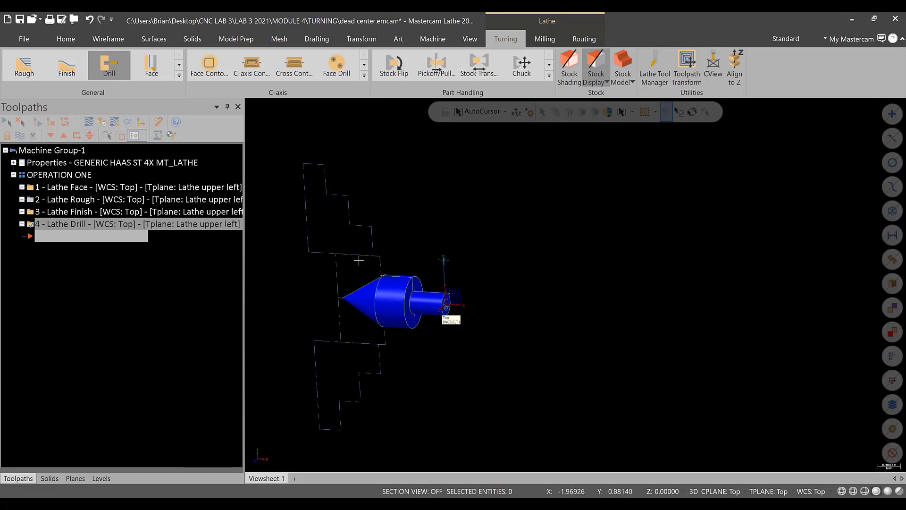
middle_click_drag(359, 260, 388, 298)
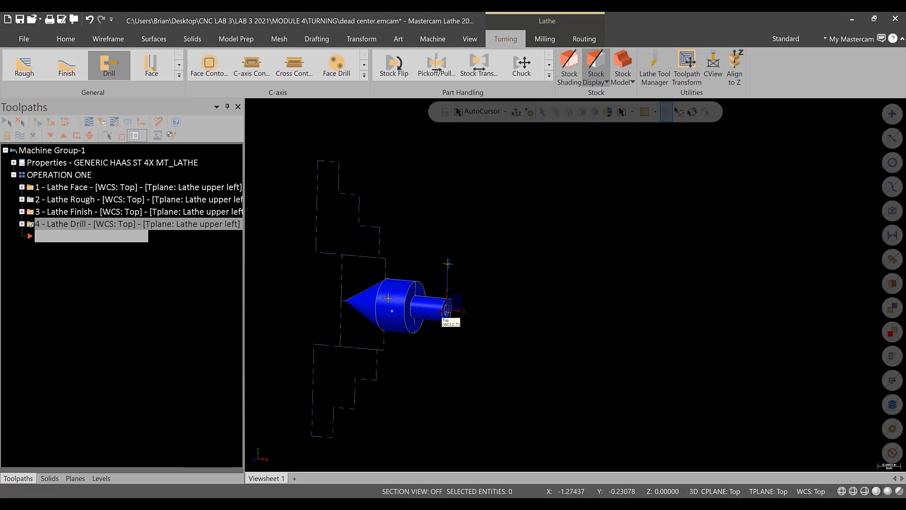
scroll(388, 298, "up", 4)
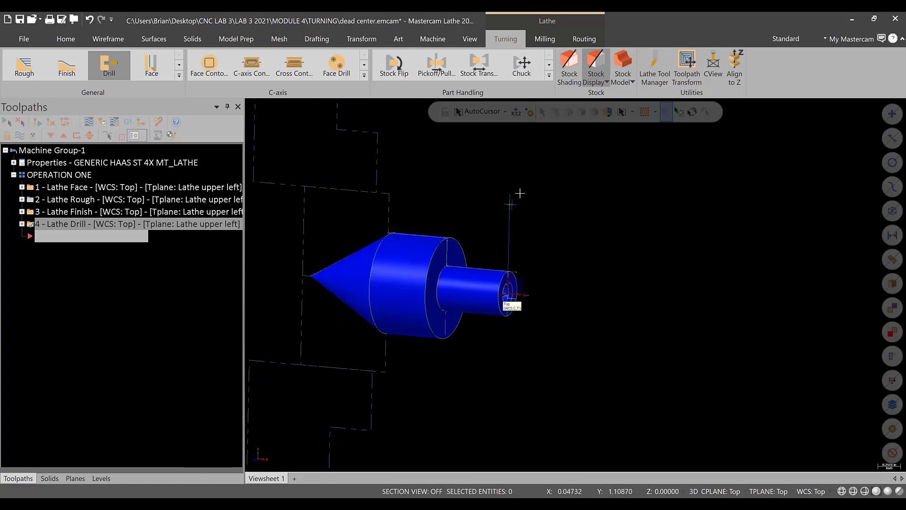
middle_click_drag(507, 215, 436, 279)
scroll(464, 289, "down", 2)
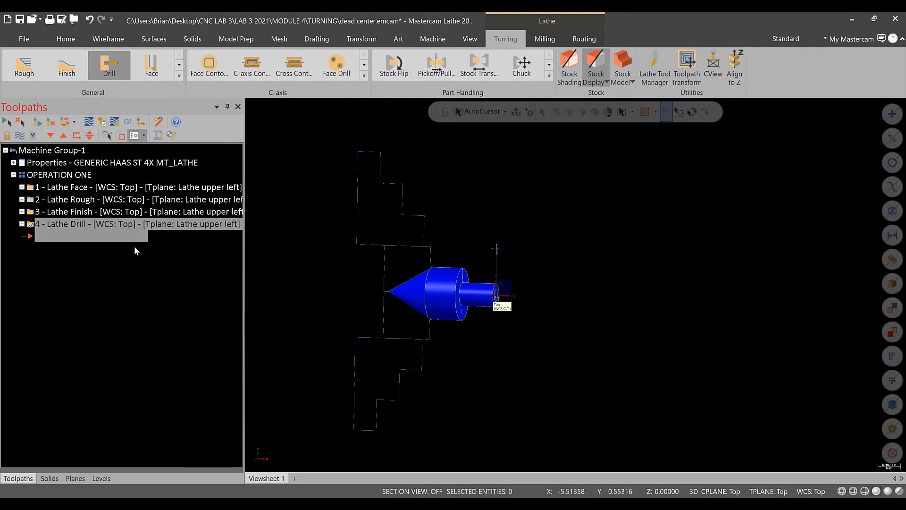
Start another Drill toolpath and filter its Lathe_Inch tool library to drill-type tools only
left_click(110, 62)
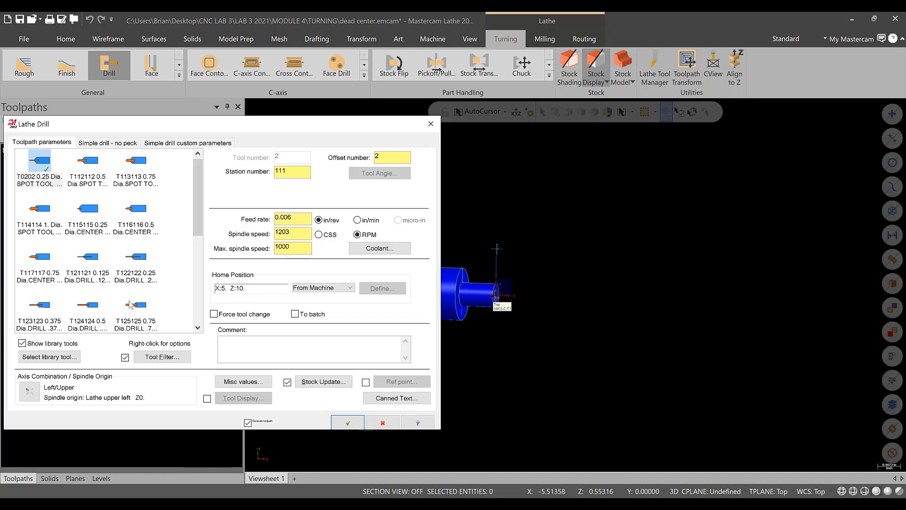
left_click(66, 357)
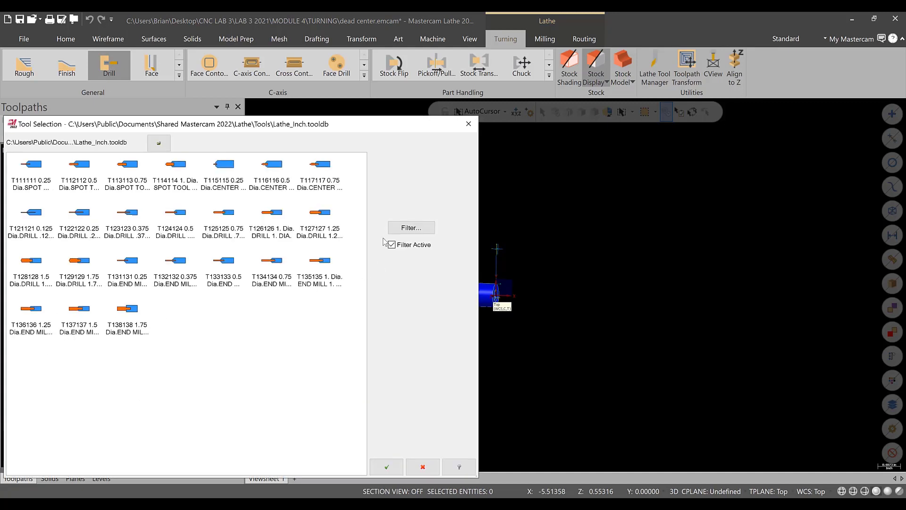
left_click(411, 227)
left_click(238, 221)
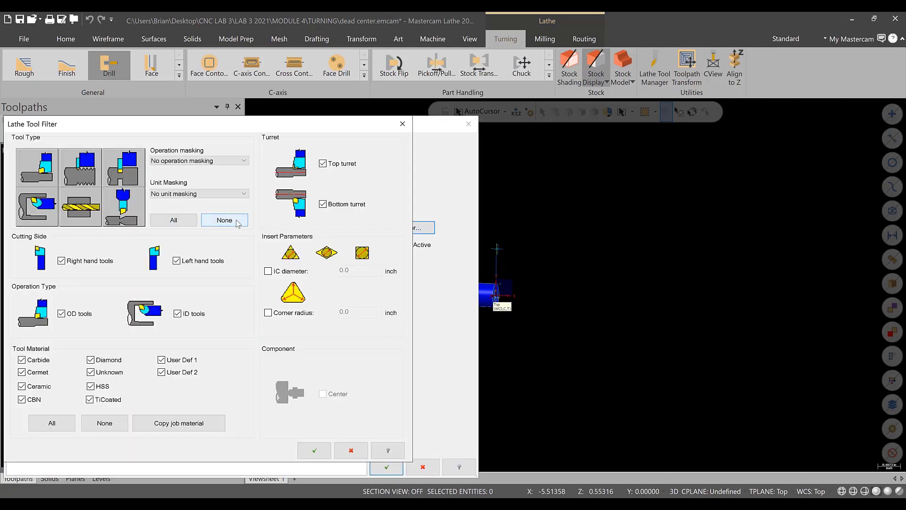
left_click(80, 206)
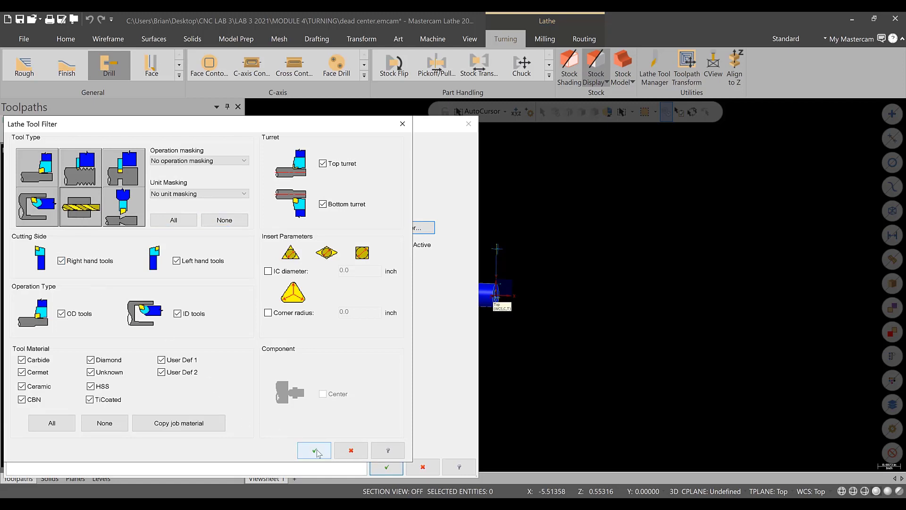
left_click(314, 451)
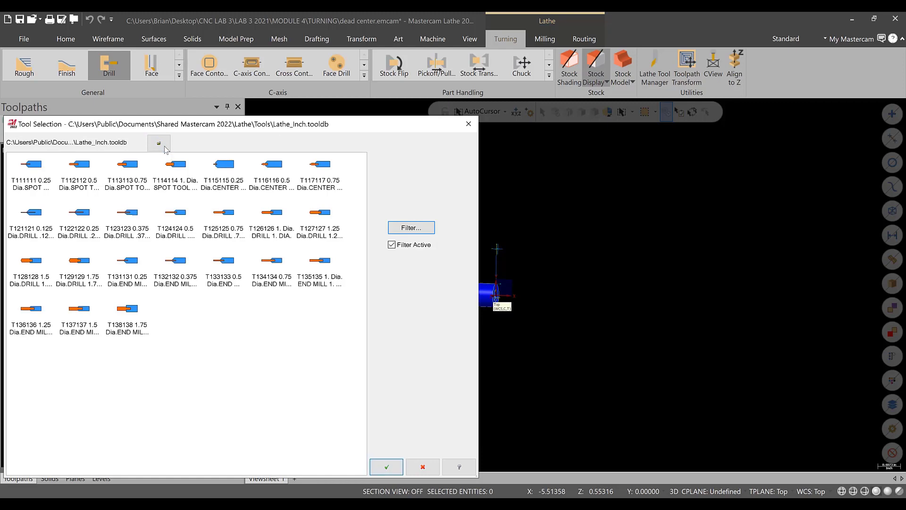
left_click(165, 146)
scroll(240, 266, "down", 6)
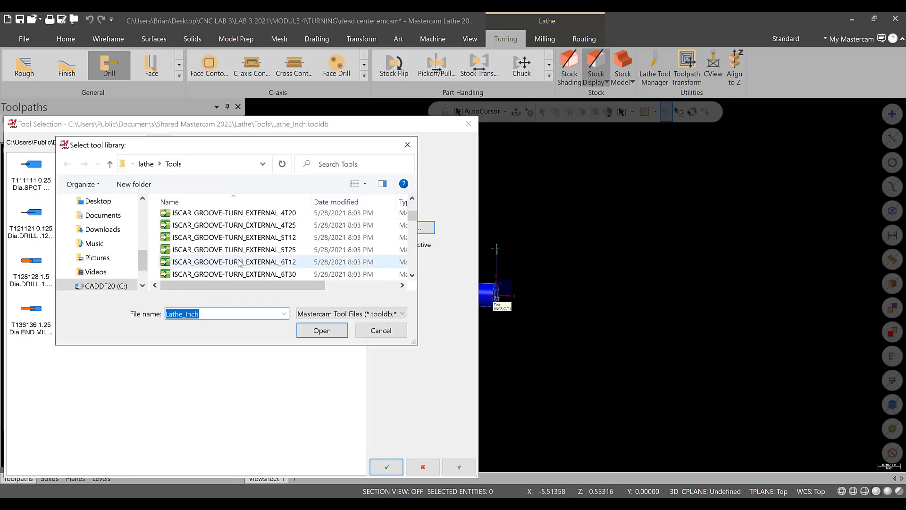
scroll(238, 265, "down", 2)
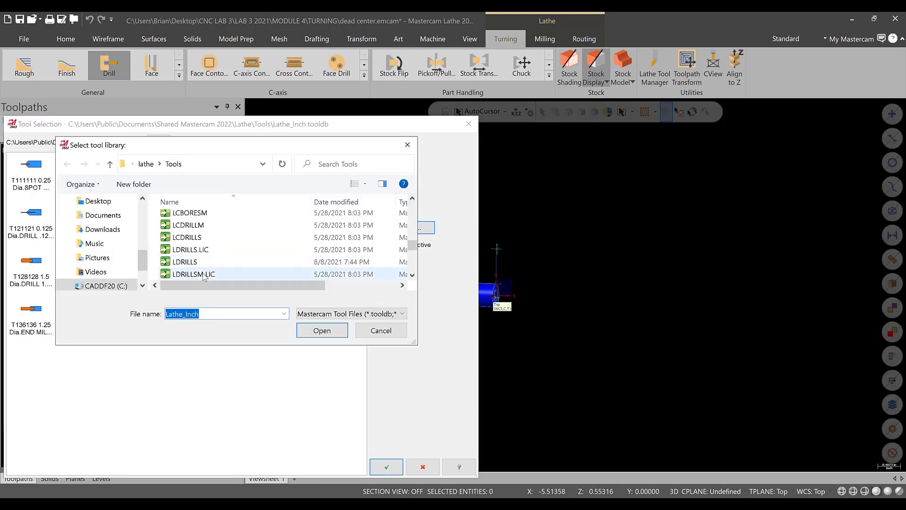
scroll(238, 265, "up", 7)
left_click(381, 331)
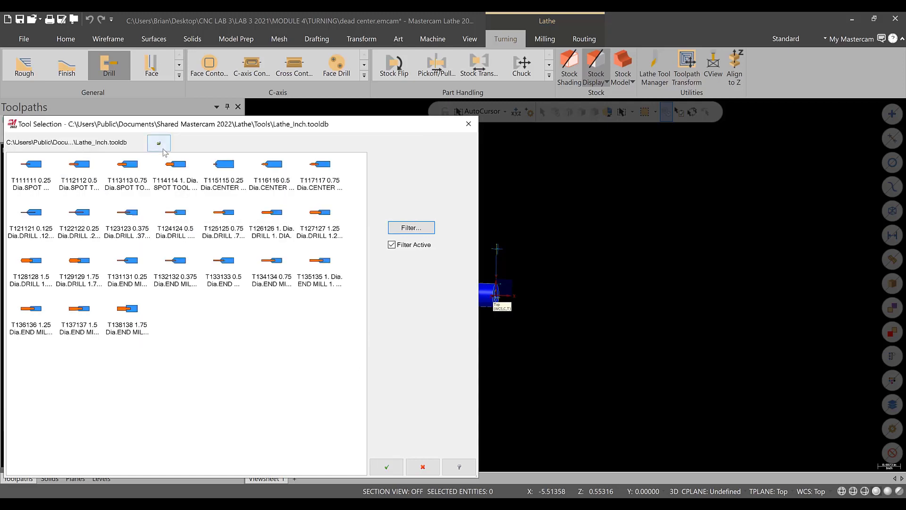
left_click(160, 144)
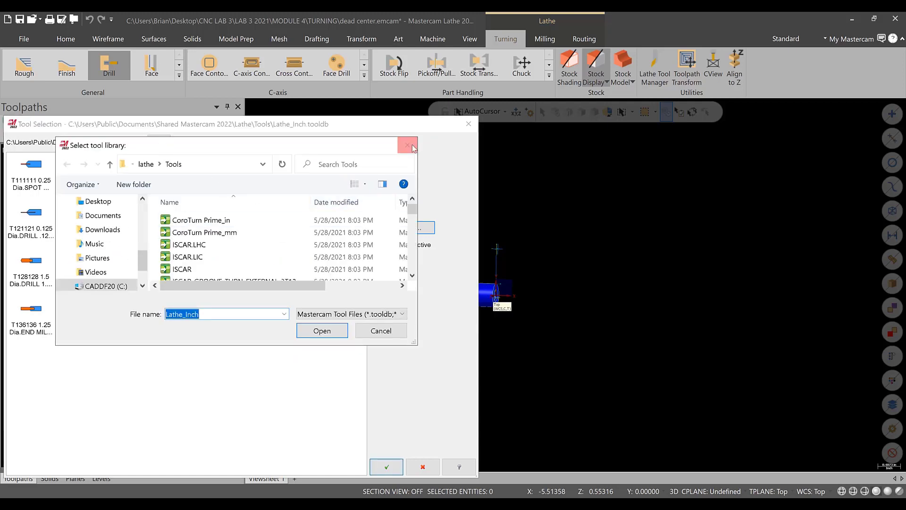
left_click(412, 145)
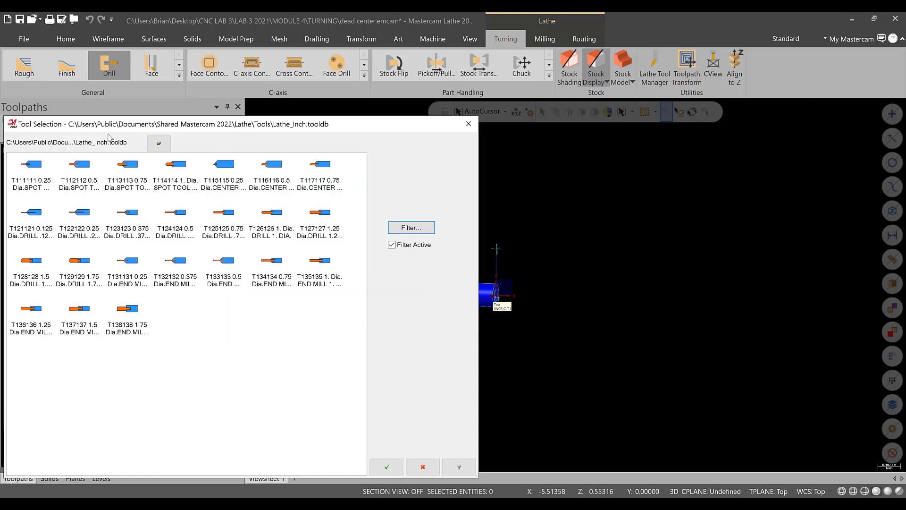
Switch the drill toolpath's tool selection to the LDRILLS tool library
left_click(159, 143)
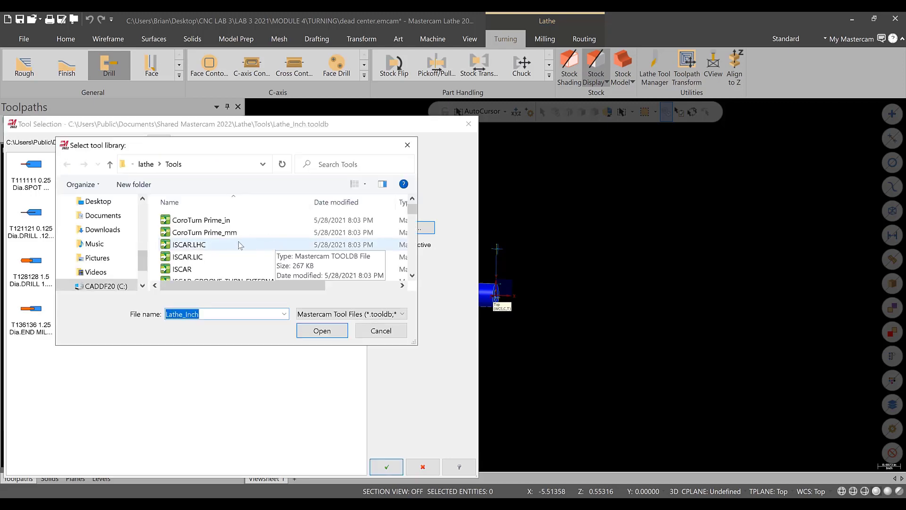
scroll(227, 242, "down", 2)
scroll(227, 242, "down", 5)
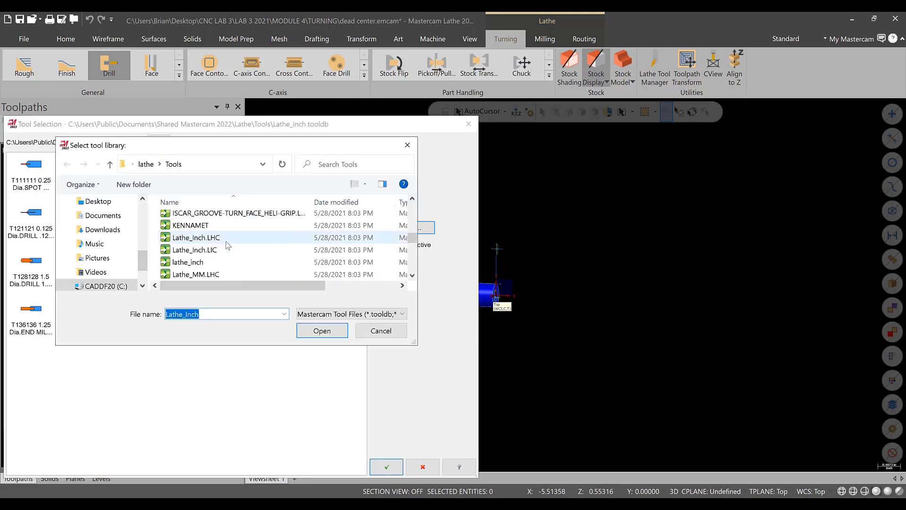
scroll(227, 261, "down", 3)
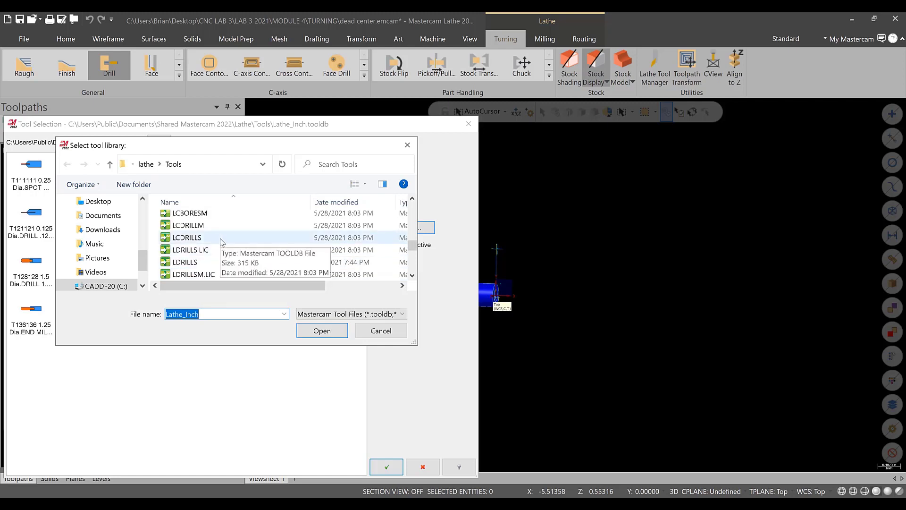
scroll(226, 255, "down", 1)
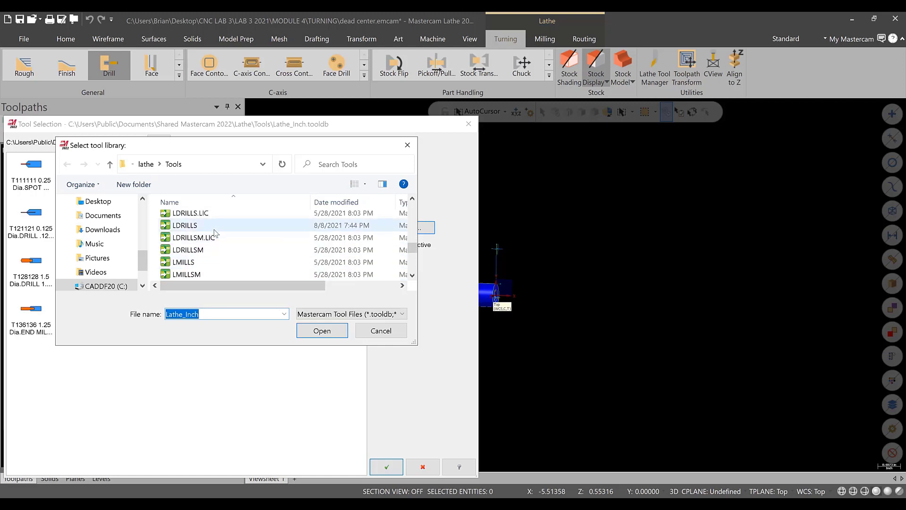
scroll(242, 255, "down", 4)
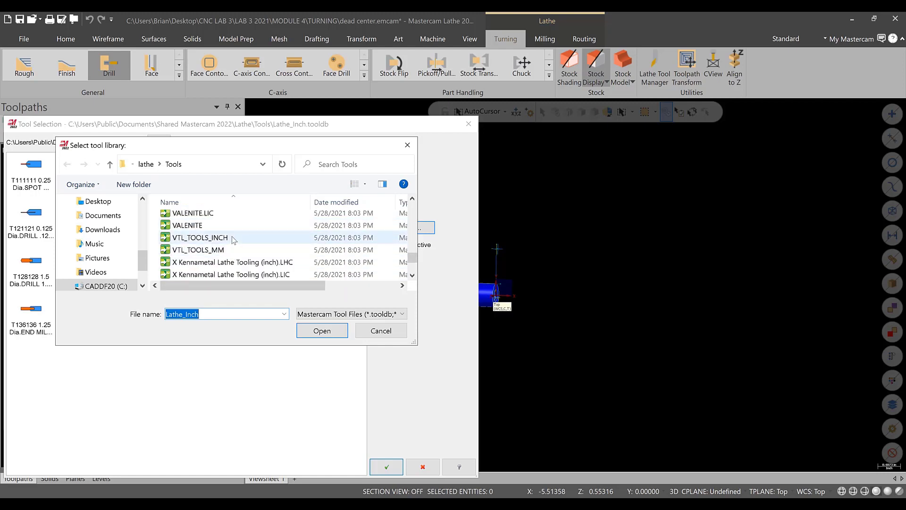
scroll(232, 245, "down", 1)
scroll(238, 244, "up", 5)
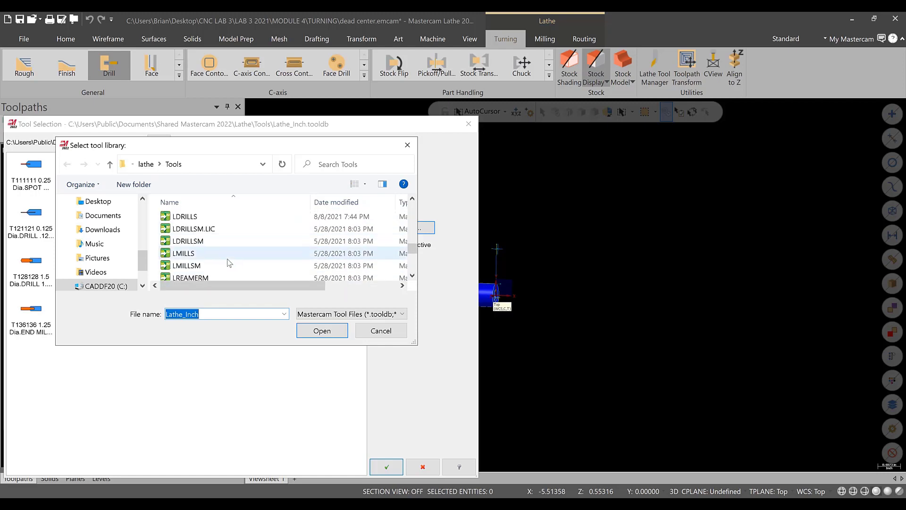
scroll(223, 253, "down", 1)
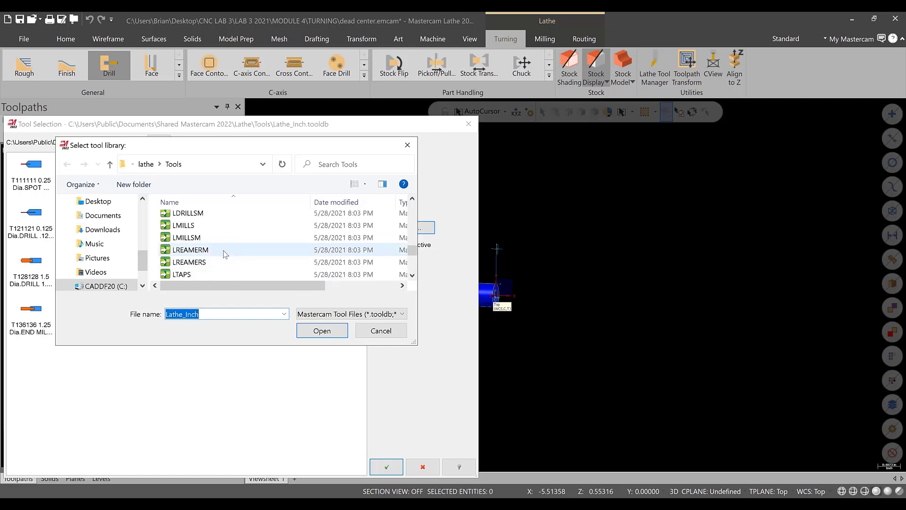
scroll(222, 251, "down", 3)
scroll(219, 249, "up", 5)
scroll(221, 250, "down", 1)
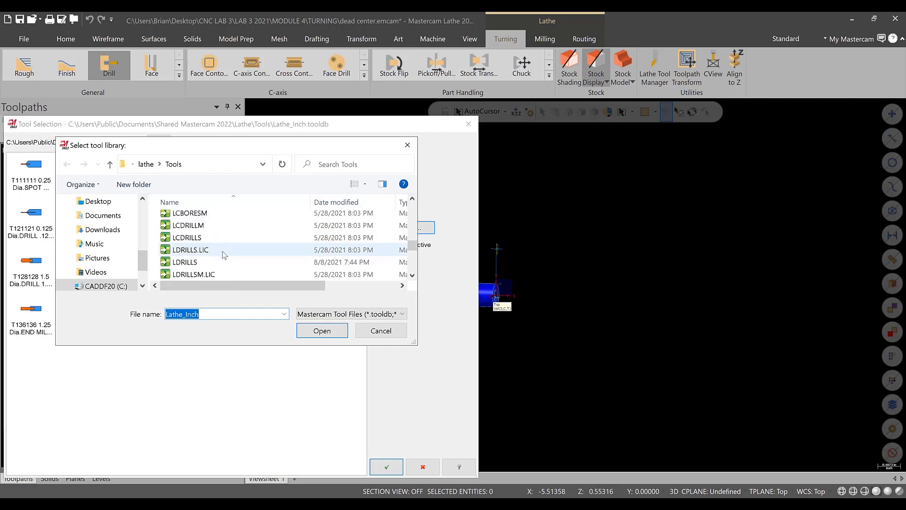
left_click(207, 263)
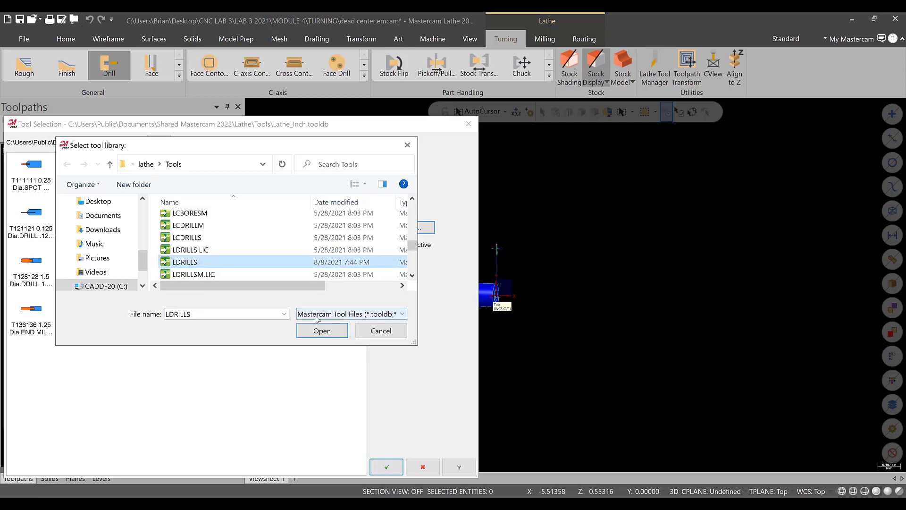
left_click(317, 331)
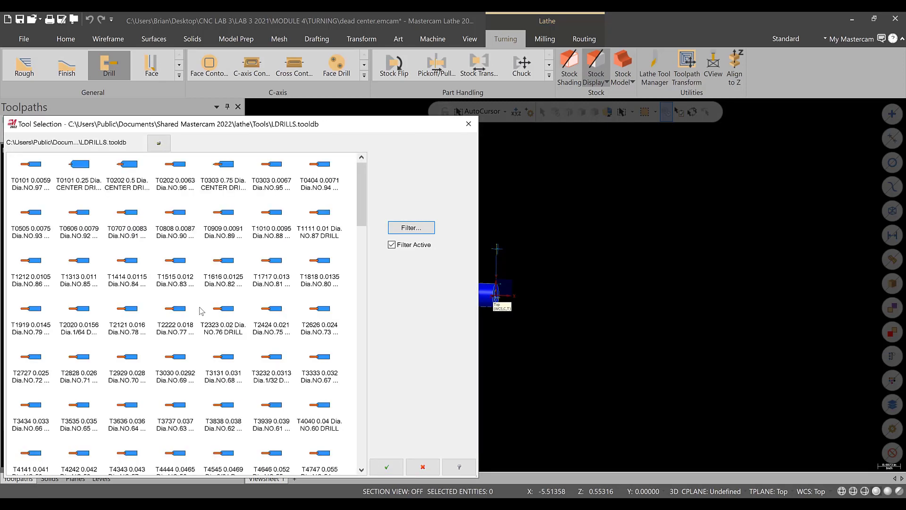
Choose the 0.201 diameter NO.7 DRILL, accept the adjusted tool settings, and add the comment DRILLING OPERATION
scroll(198, 306, "down", 12)
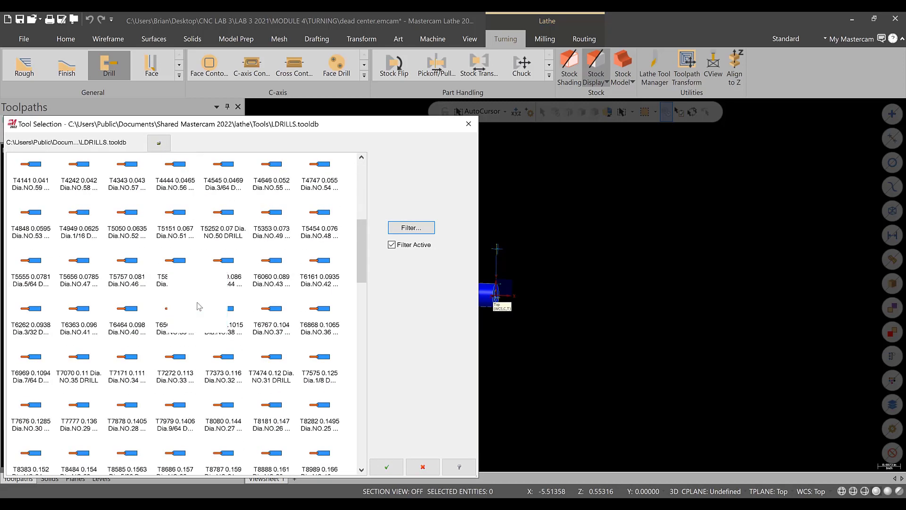
scroll(226, 311, "up", 5)
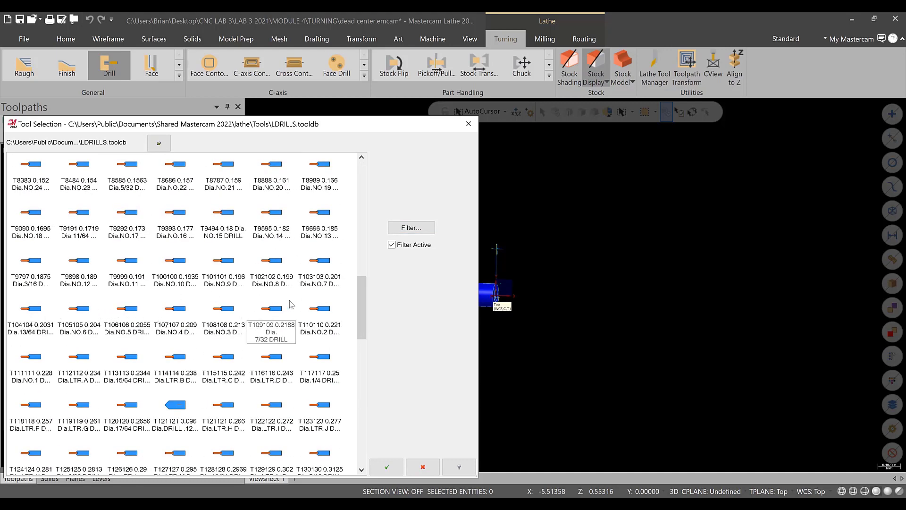
left_click(325, 265)
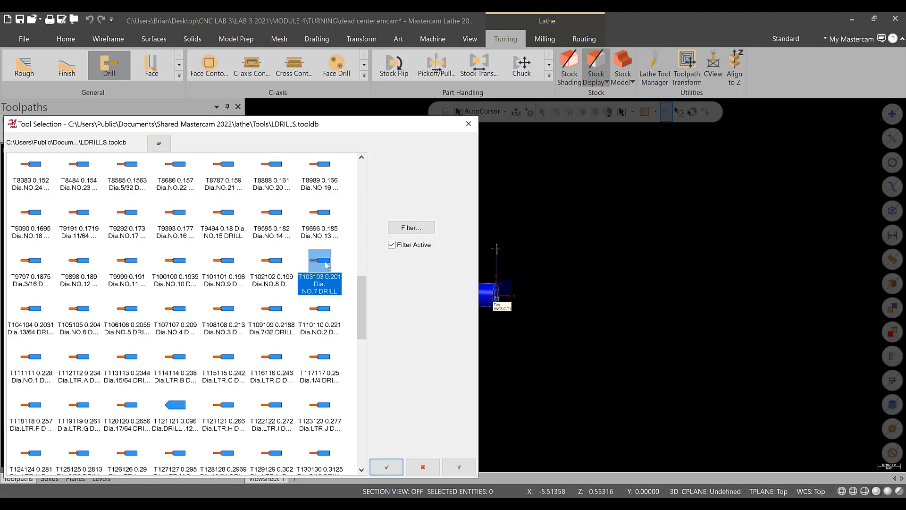
left_click(386, 466)
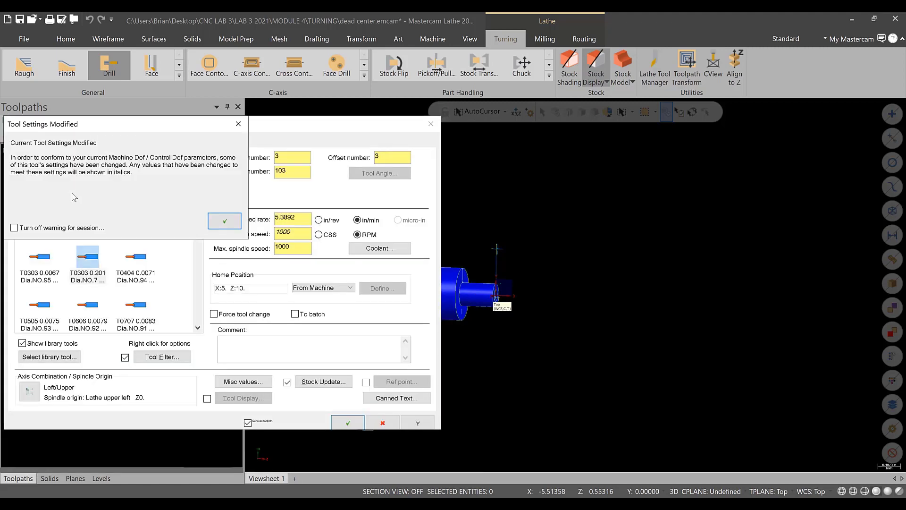
left_click(214, 221)
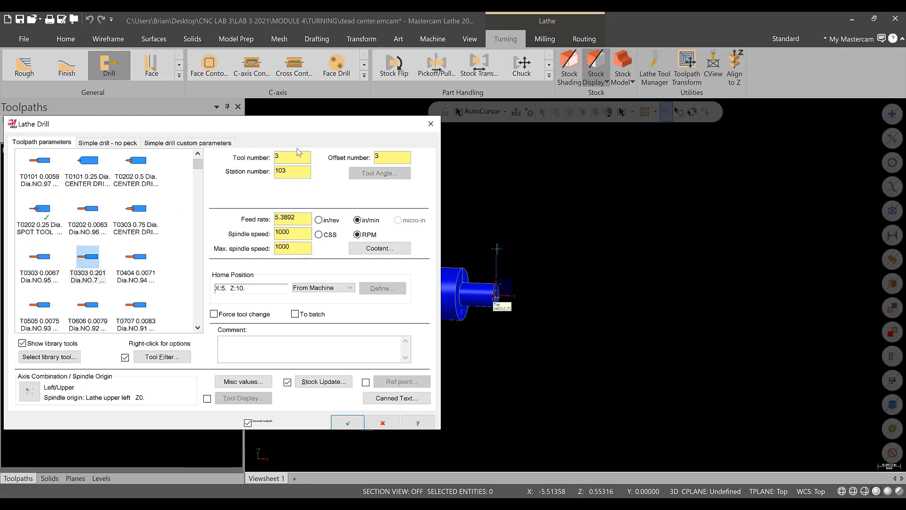
left_click(249, 341)
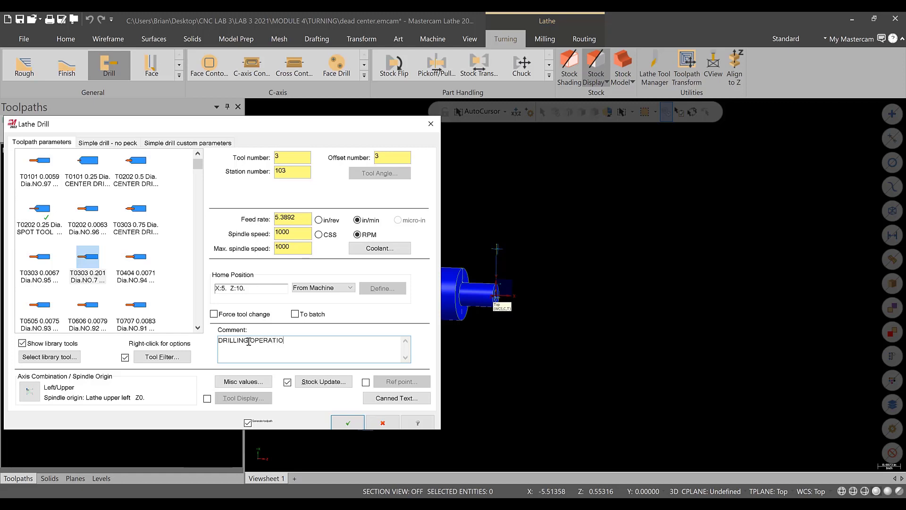
Set the drilling depth to -1.0 by picking the center point at the bottom of the modeled hole
left_click(107, 142)
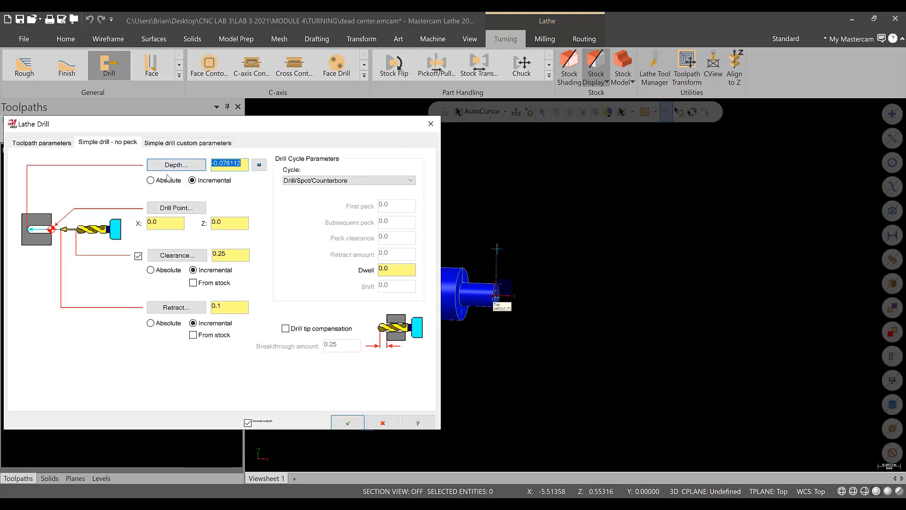
left_click(176, 164)
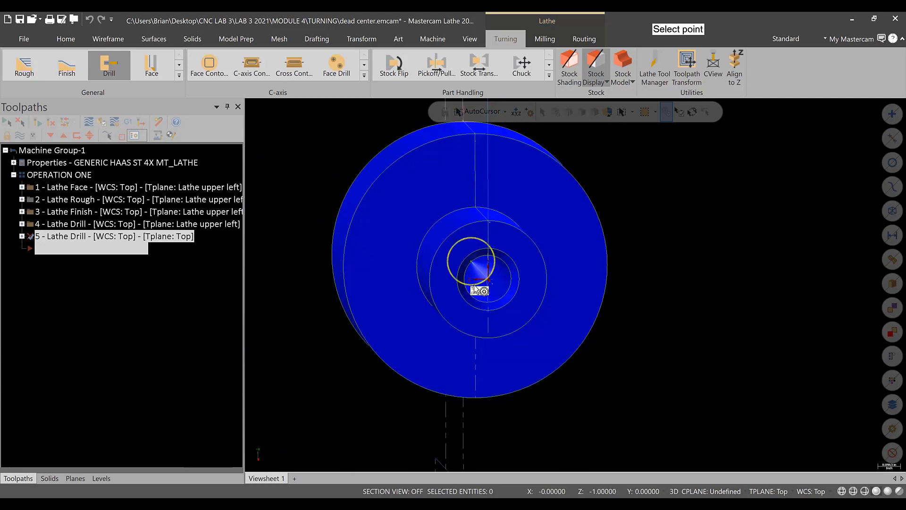
left_click(488, 280)
Change the drill cycle to Peck with a first peck of 0.1, and generate the operation
left_click(304, 180)
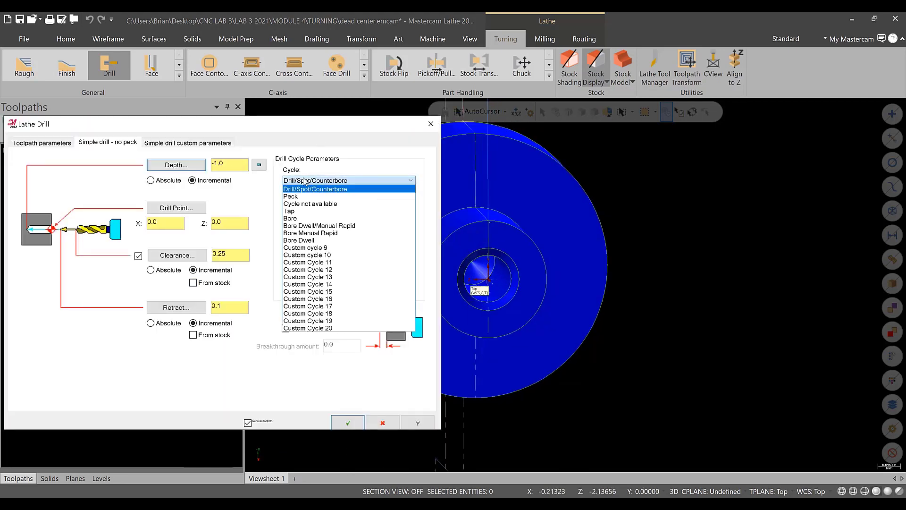
left_click(307, 196)
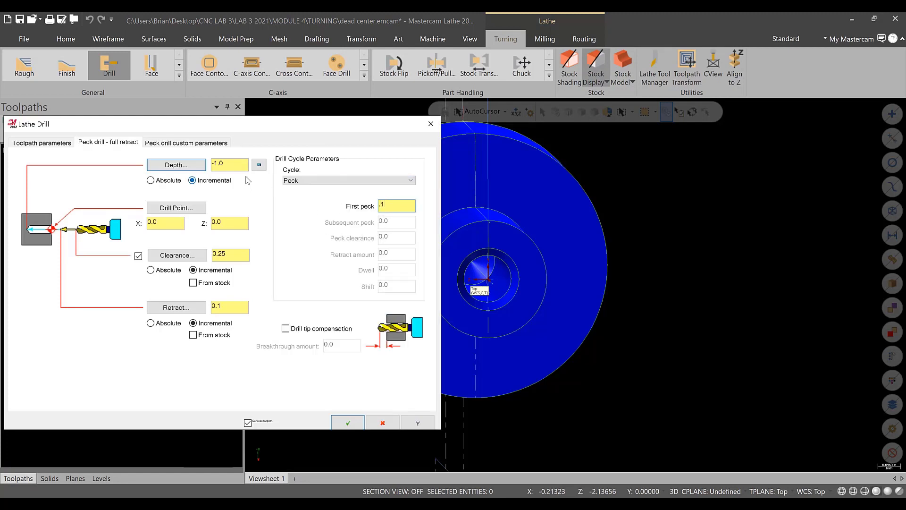
left_click(238, 305)
left_click(181, 142)
left_click(108, 143)
left_click(348, 422)
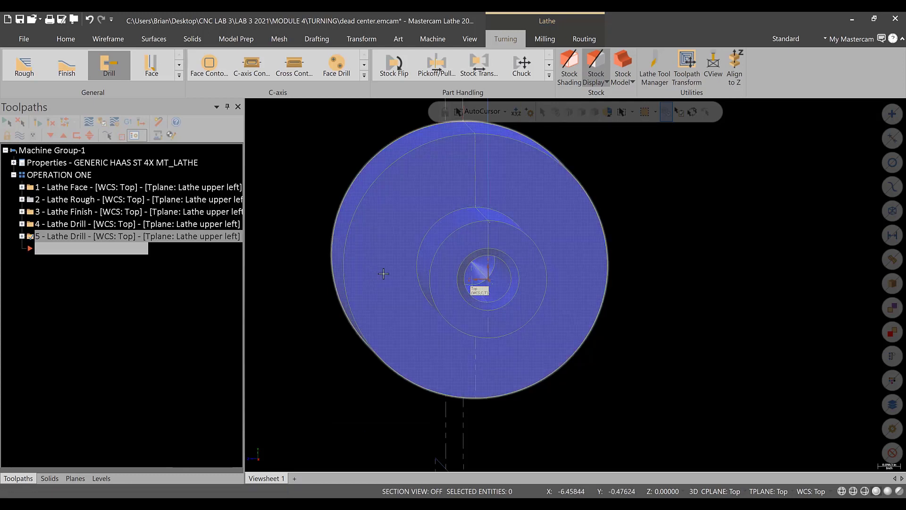
Backplot the peck drilling operation with the part translucent and inspect the drill's travel inside the shank from the top view
middle_click_drag(425, 264, 479, 275)
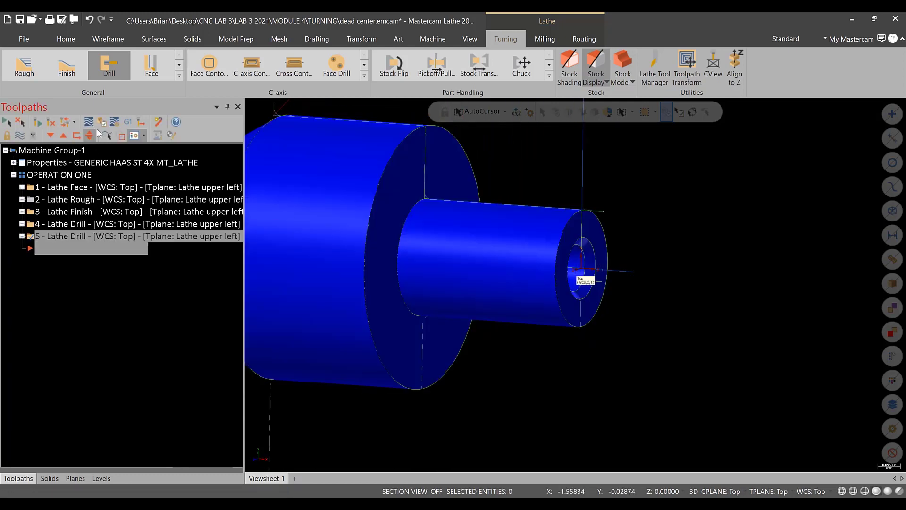
left_click(94, 121)
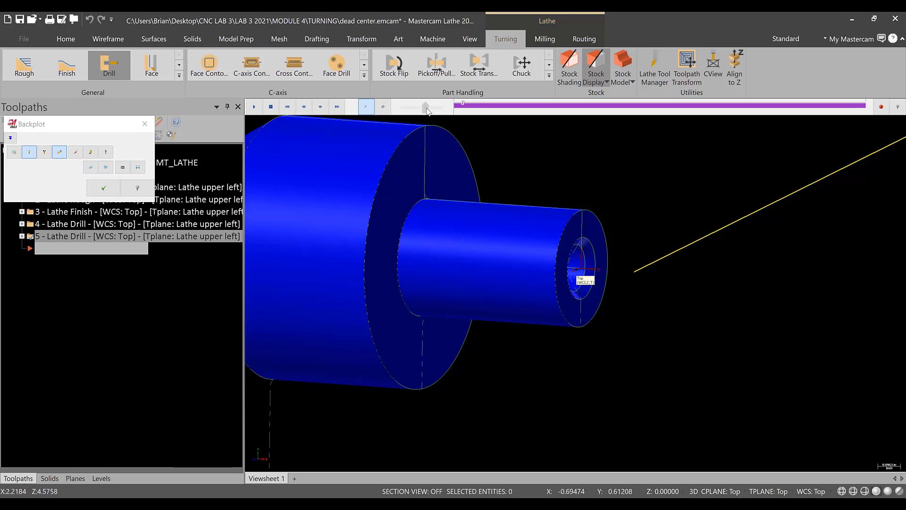
left_click_drag(427, 110, 421, 108)
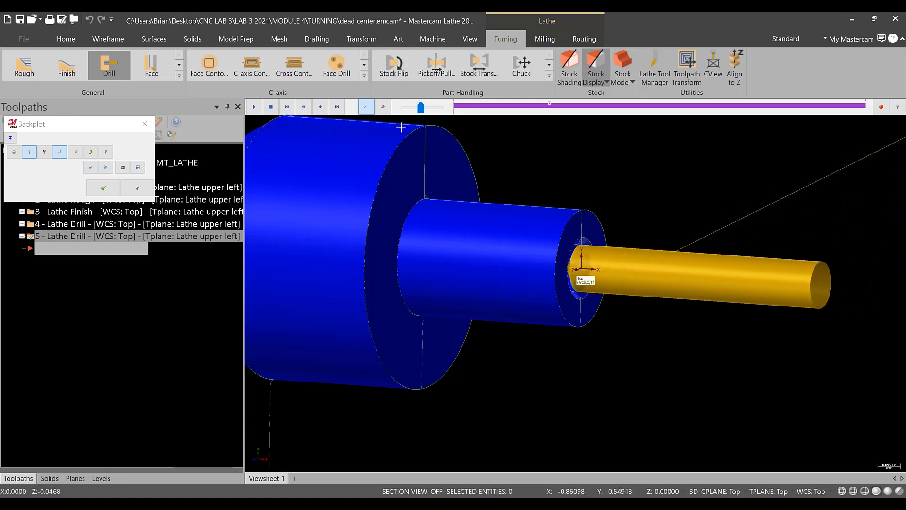
left_click(889, 491)
key("alt+1")
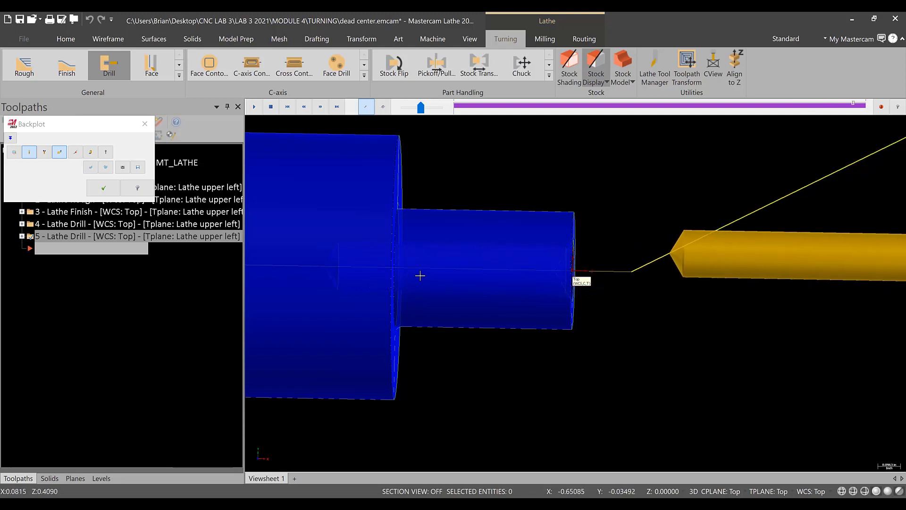
left_click(150, 128)
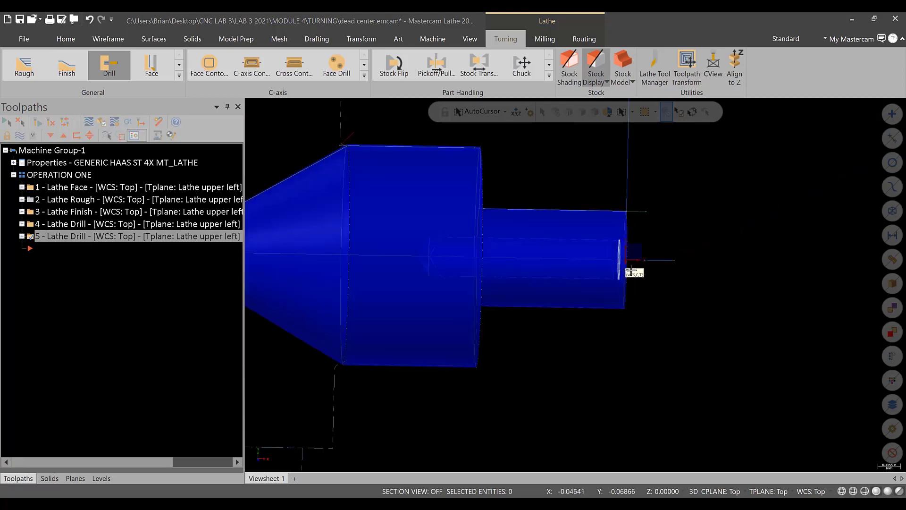
Backplot the drilling operation again with the tool holder displayed, and check the holder's clearance to the shank face
scroll(554, 265, "down", 5)
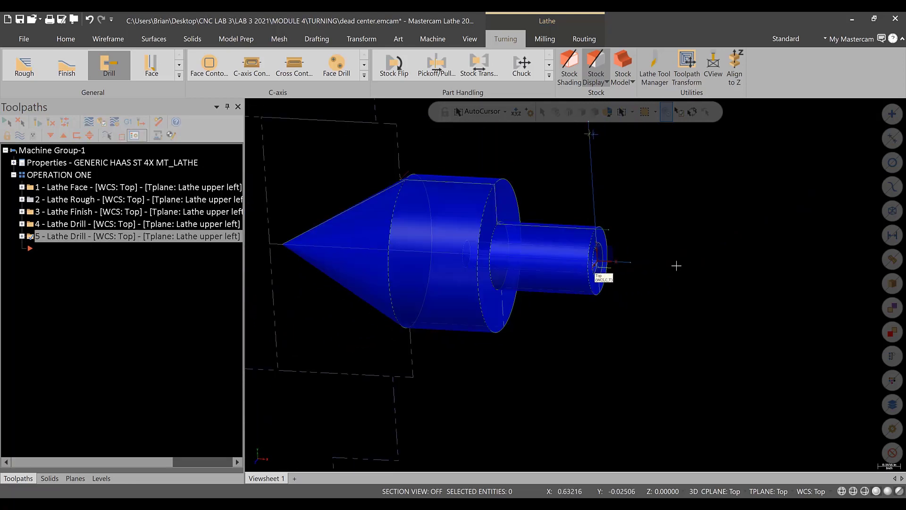
left_click(88, 134)
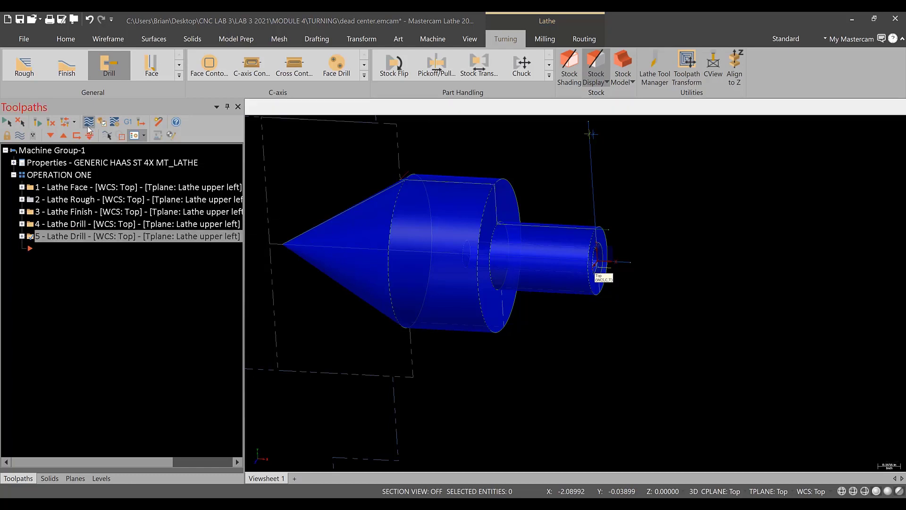
left_click(255, 107)
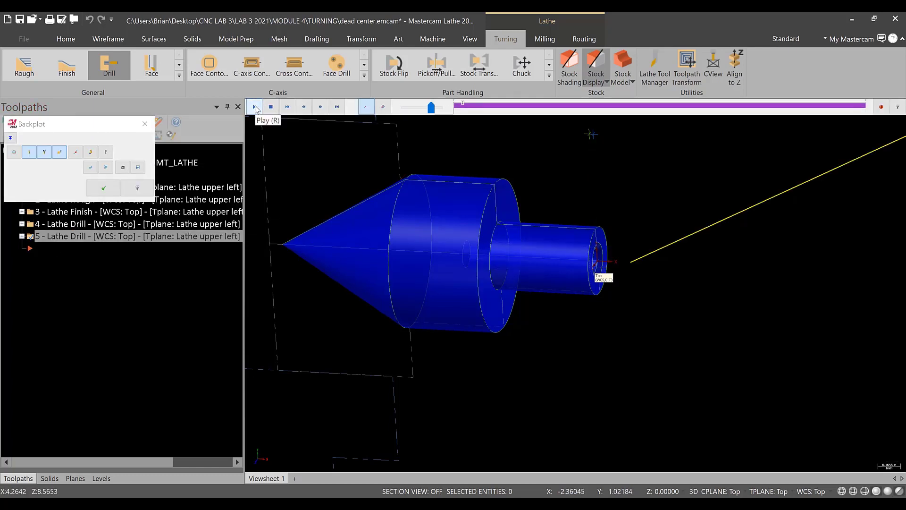
left_click_drag(431, 108, 439, 108)
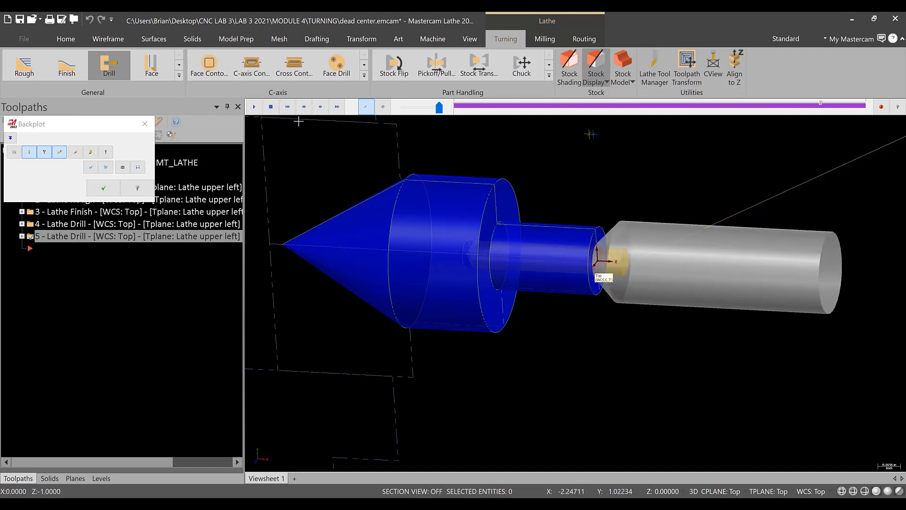
scroll(532, 270, "up", 5)
mouse_move(532, 270)
middle_mouse_down()
mouse_move(552, 267)
mouse_move(519, 264)
middle_mouse_up()
left_click(145, 124)
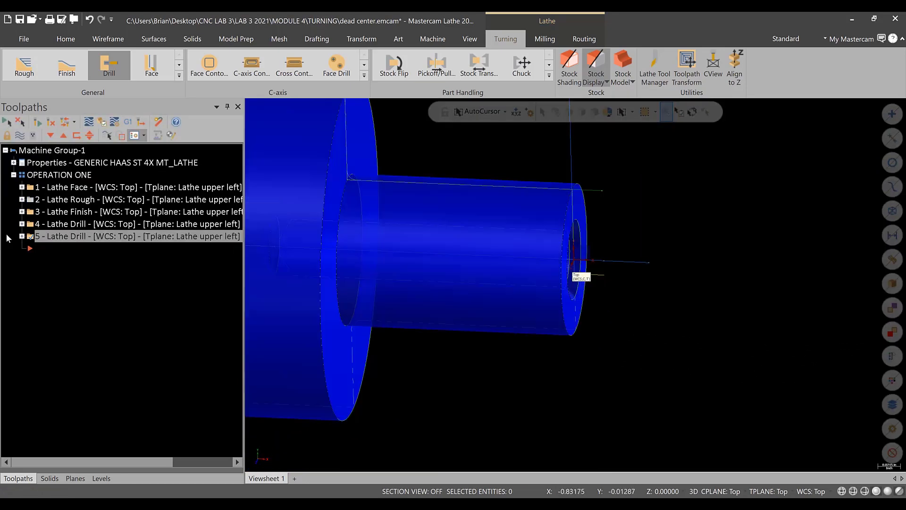
Set the NO.7 drill's lengths to 2.0, 1.25 and 1.125 with 1 flute, accept the tool update, and regenerate the peck drilling operation
scroll(519, 271, "down", 2)
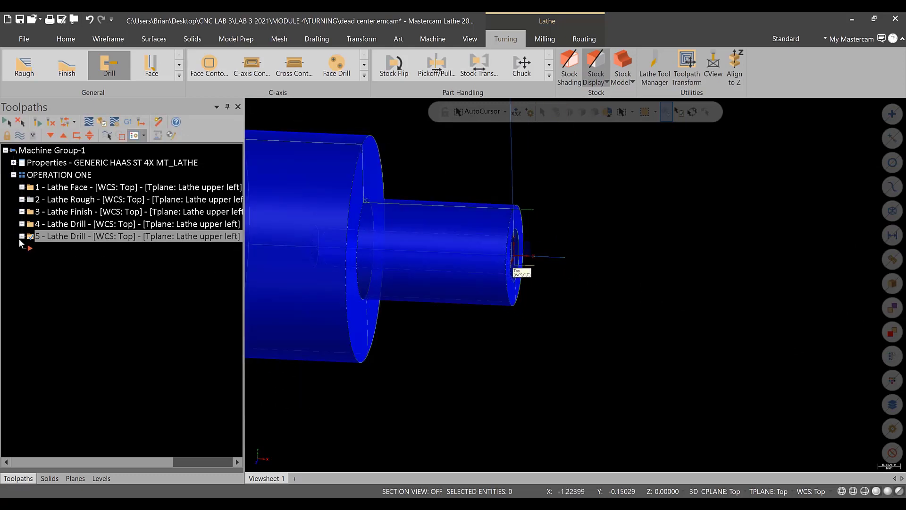
left_click(22, 236)
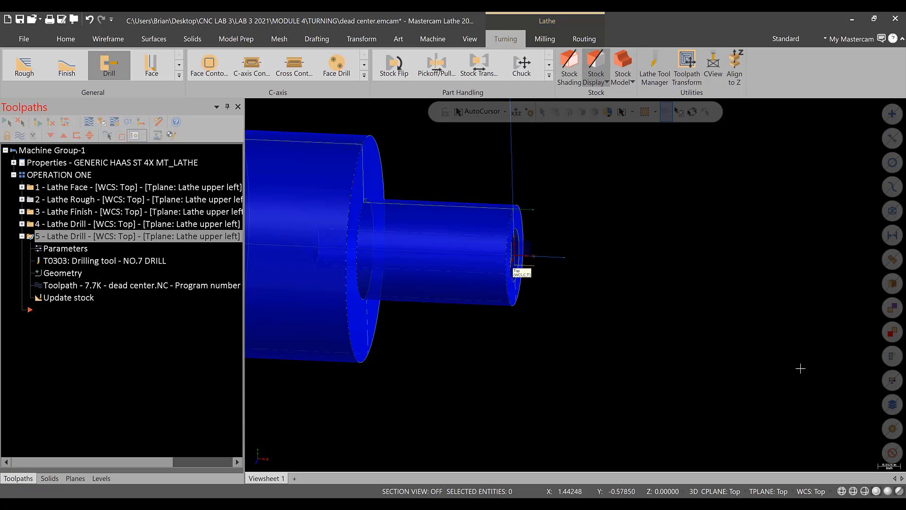
left_click(66, 262)
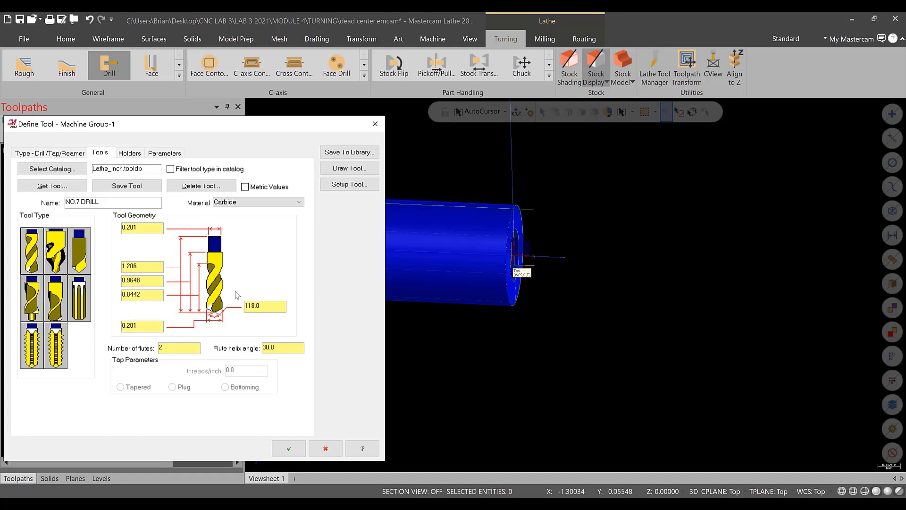
left_click(149, 264)
double_click(150, 267)
double_click(152, 281)
type("1.25")
double_click(154, 295)
type("1.125")
left_click(167, 350)
left_click(289, 449)
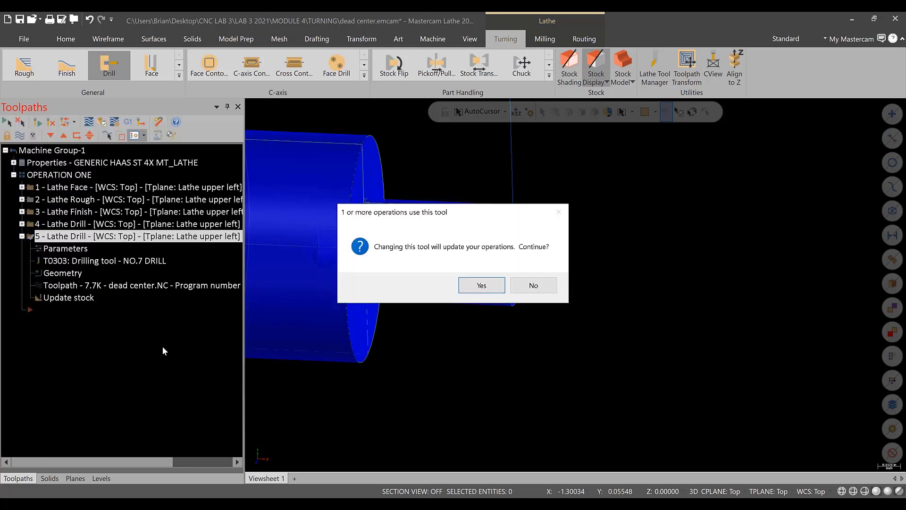
left_click(485, 288)
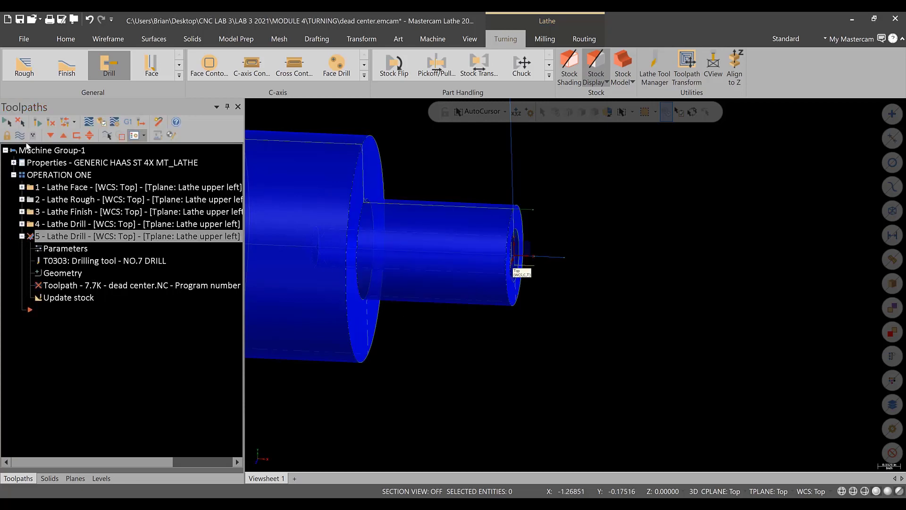
left_click(35, 126)
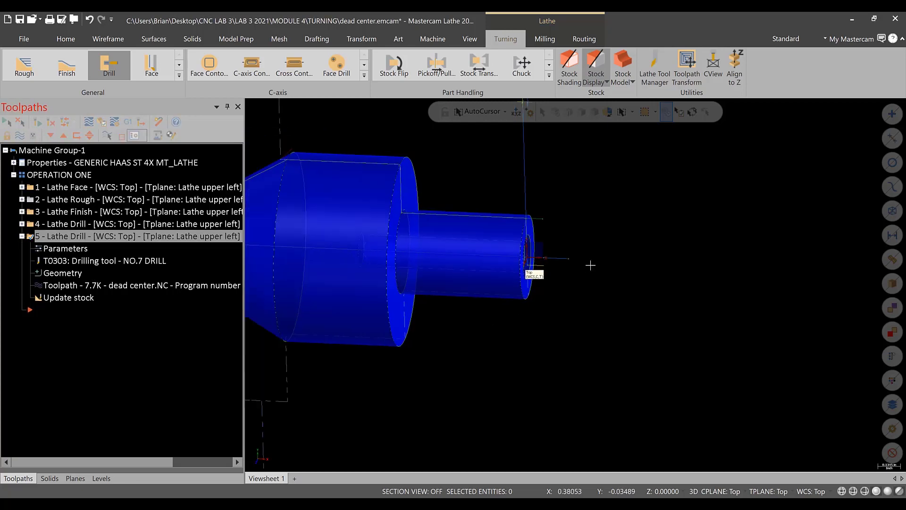
Backplot the regenerated peck drilling operation and check the holder's clearance to the shank face at full depth
left_click(89, 122)
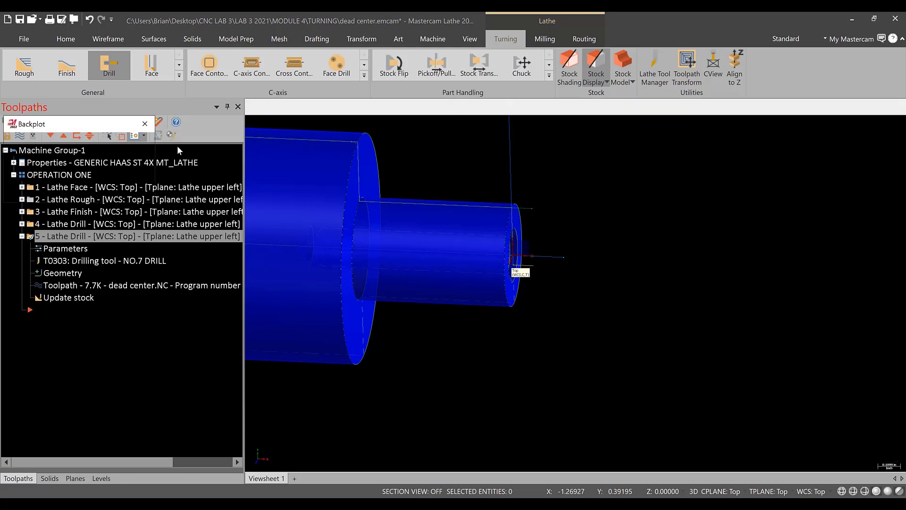
left_click(255, 108)
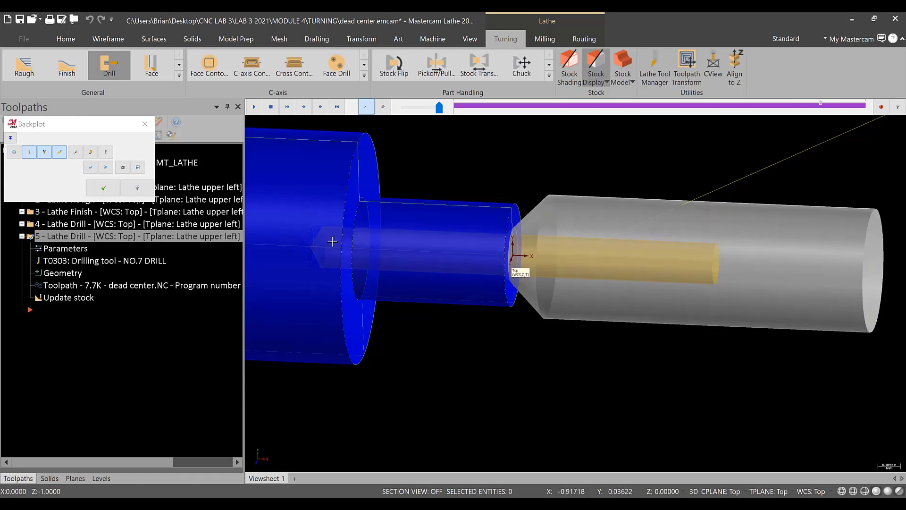
left_click(145, 123)
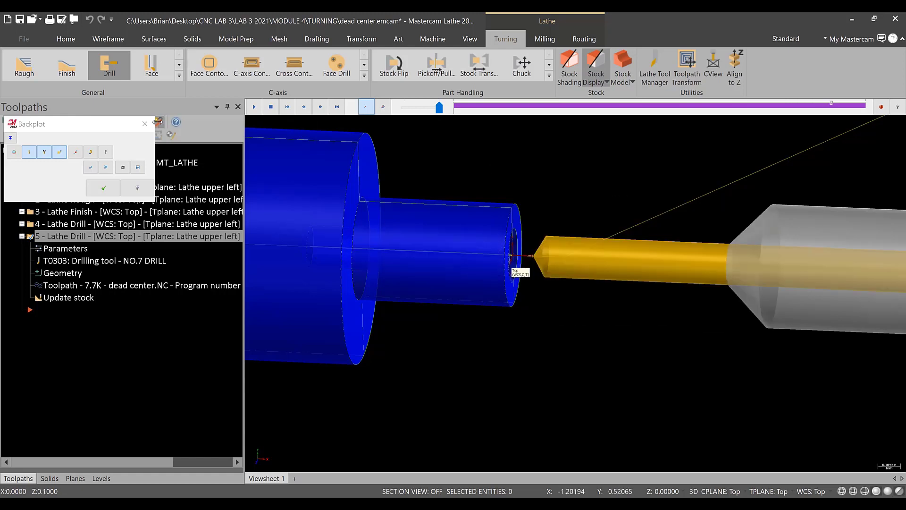
Open the NO.7 drill's holder geometry and set the holder body length to 1.0
left_click(85, 264)
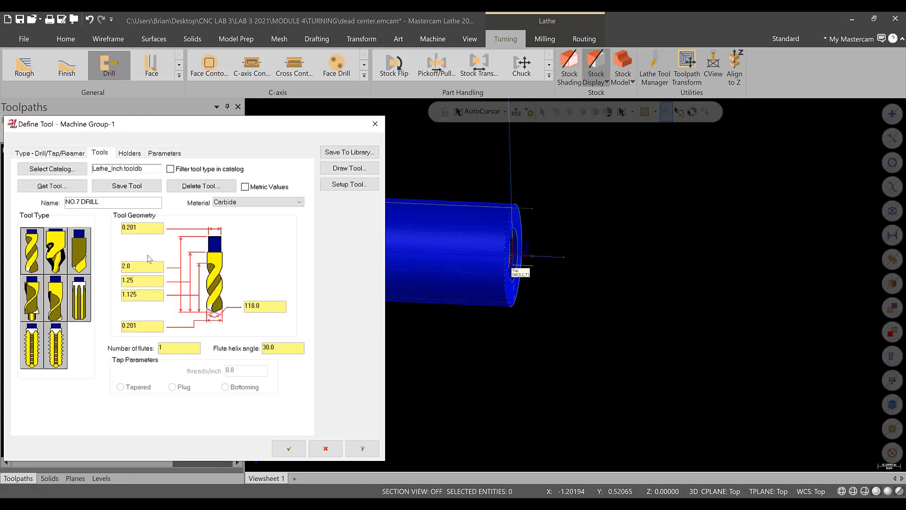
left_click(129, 153)
left_click_drag(97, 287, 42, 288)
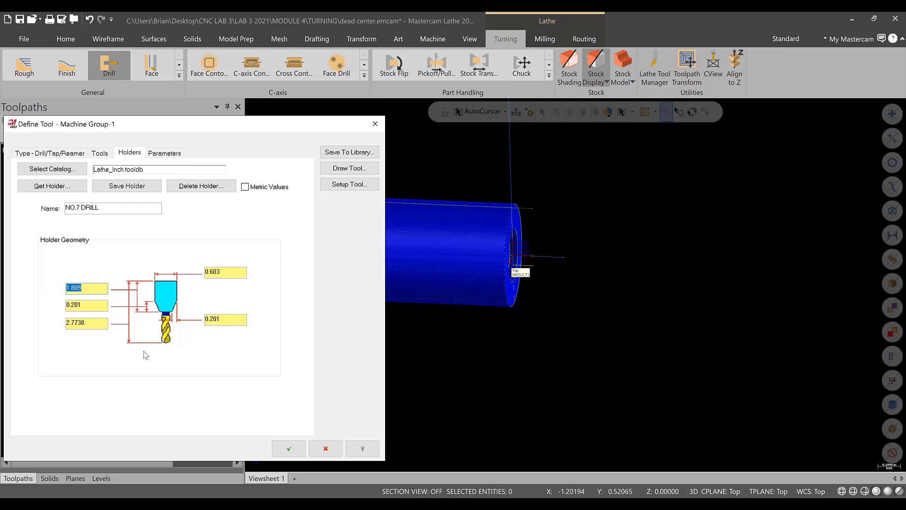
type("3")
left_click(86, 325)
double_click(90, 324)
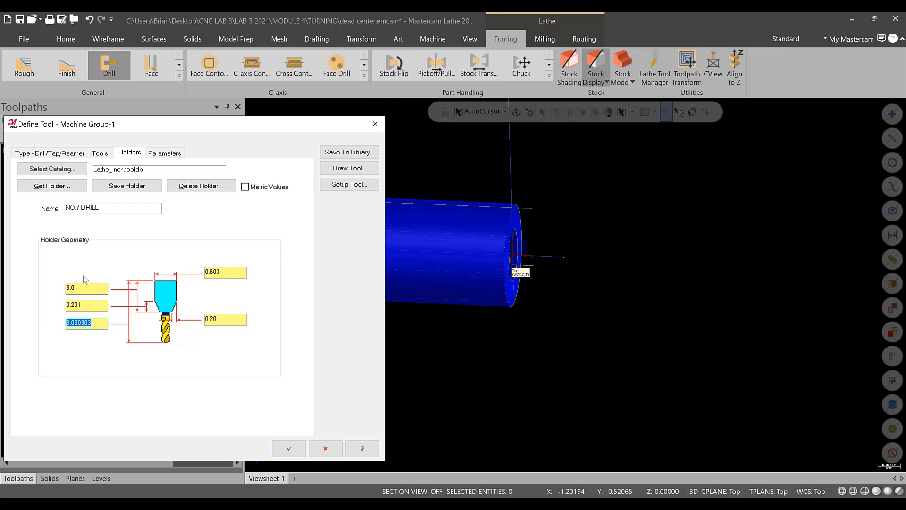
double_click(71, 287)
type("1.0")
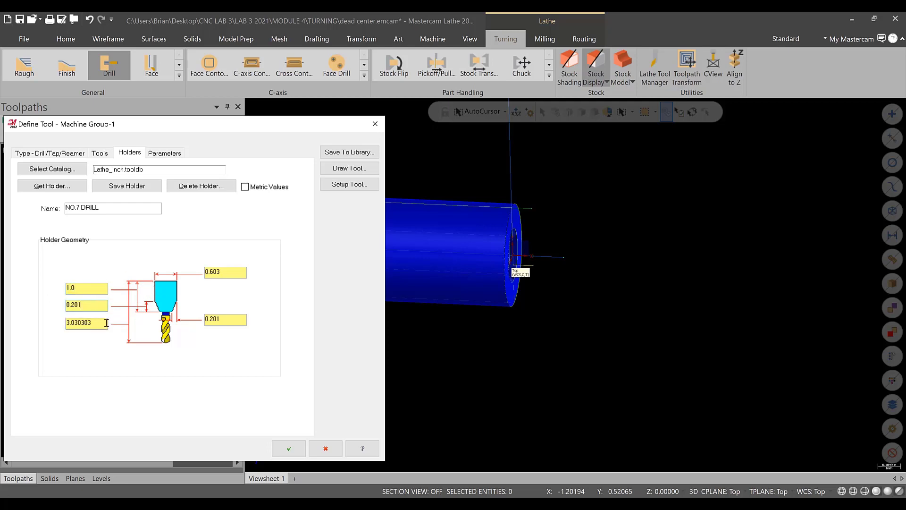
Set the overall length of holder and drill to 3.0, and accept the tool change for the drilling operation
left_click_drag(106, 323, 52, 325)
left_click_drag(108, 323, 52, 330)
left_click(96, 303)
left_click(232, 273)
left_click(287, 447)
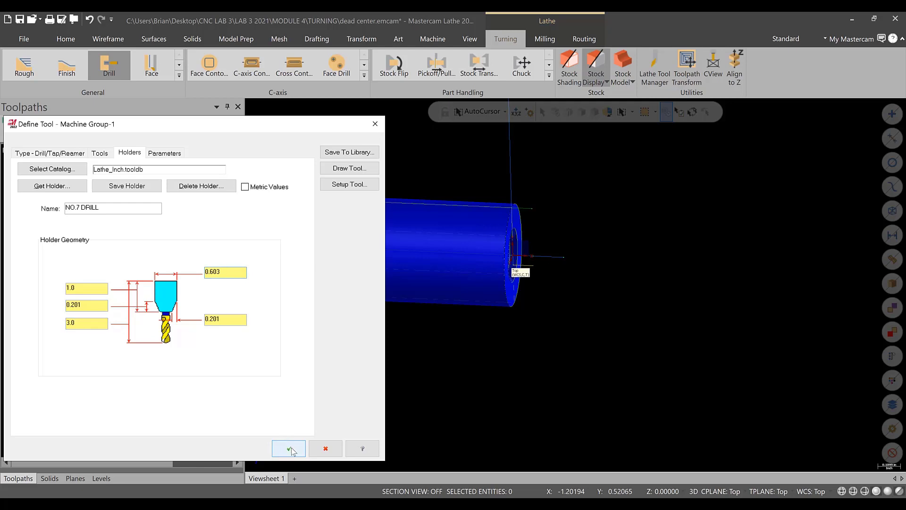
left_click(476, 285)
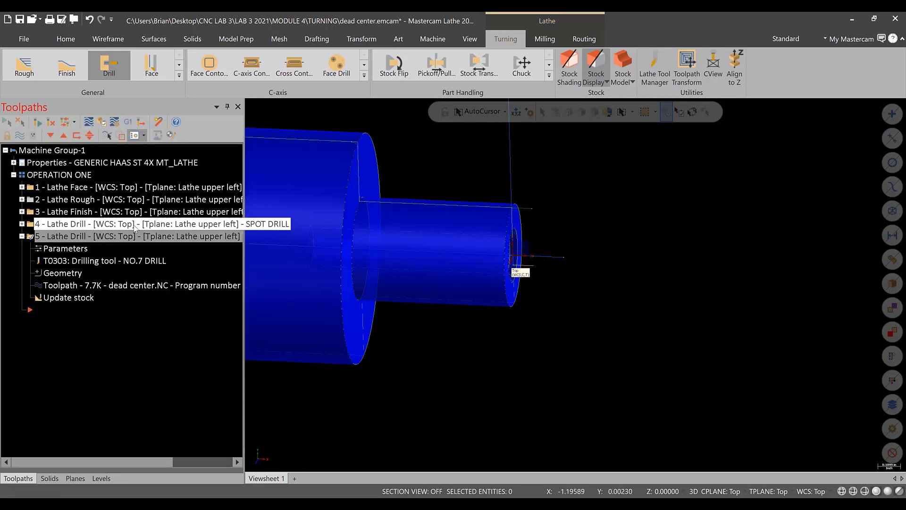
Backplot the peck drilling with the longer drill stick-out, checking holder clearance and the drill tip's position at the hole bottom
left_click(101, 122)
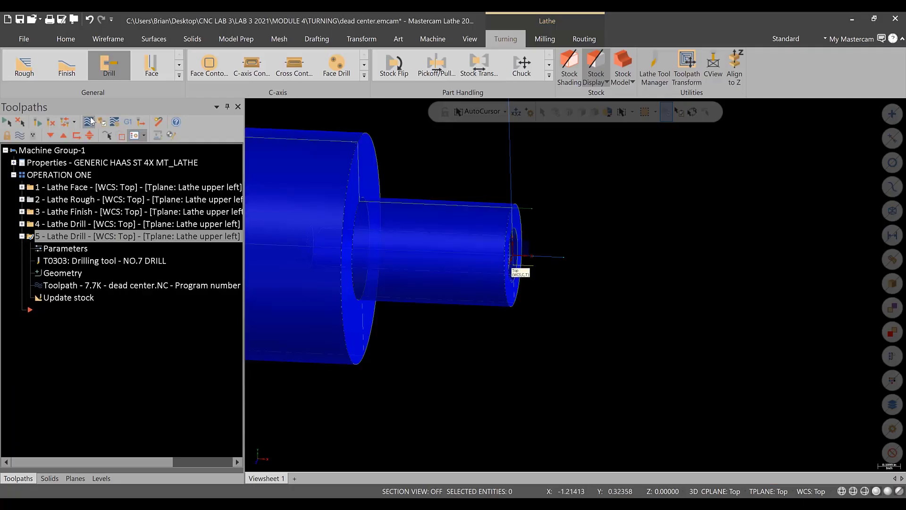
left_click(90, 121)
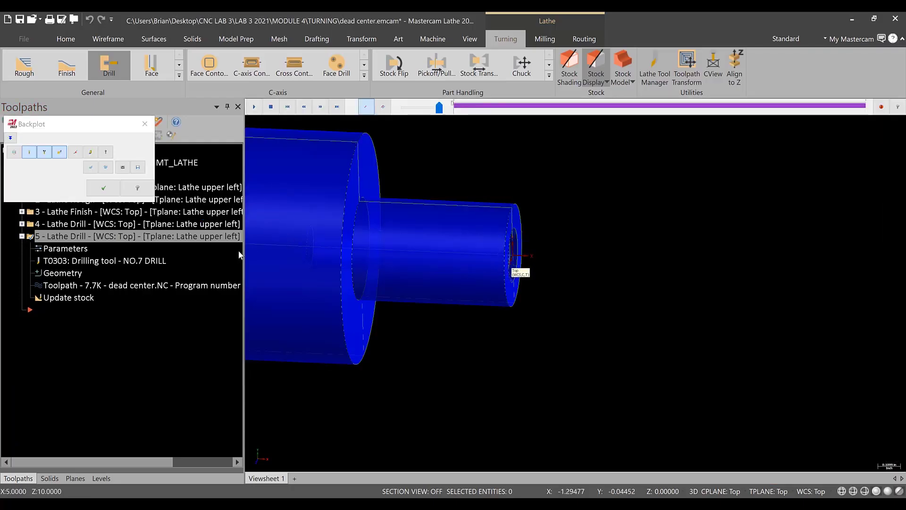
scroll(461, 349, "down", 2)
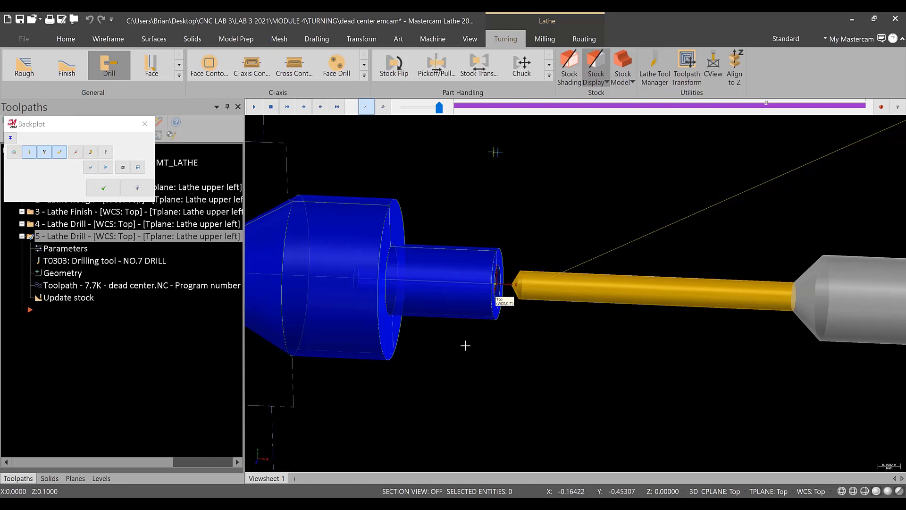
scroll(680, 330, "down", 2)
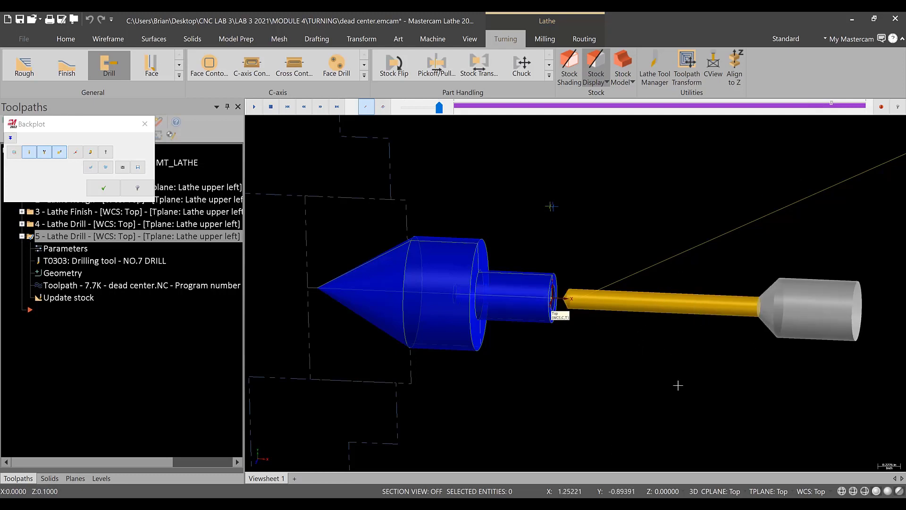
scroll(677, 385, "up", 2)
scroll(510, 334, "up", 3)
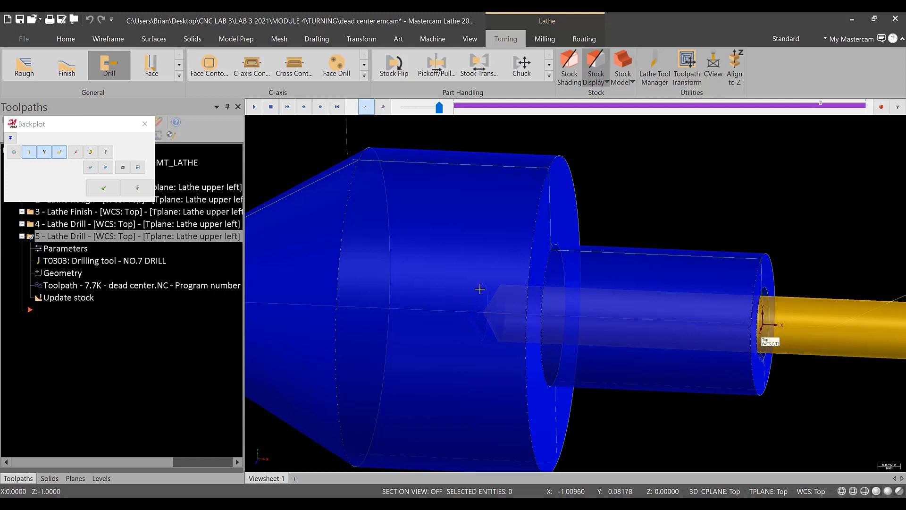
left_click(144, 124)
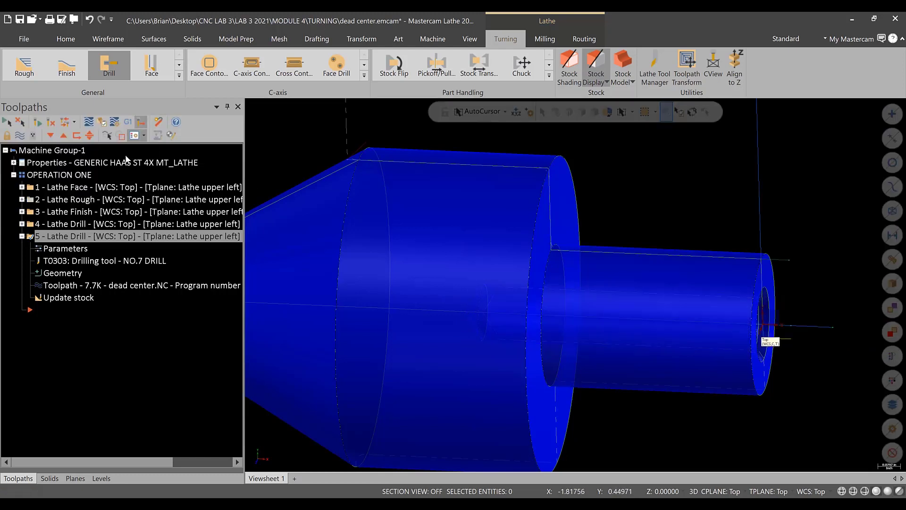
Enable drill tip compensation for the peck drilling operation without extra breakthrough, and regenerate the toolpath
left_click(64, 249)
left_click(135, 144)
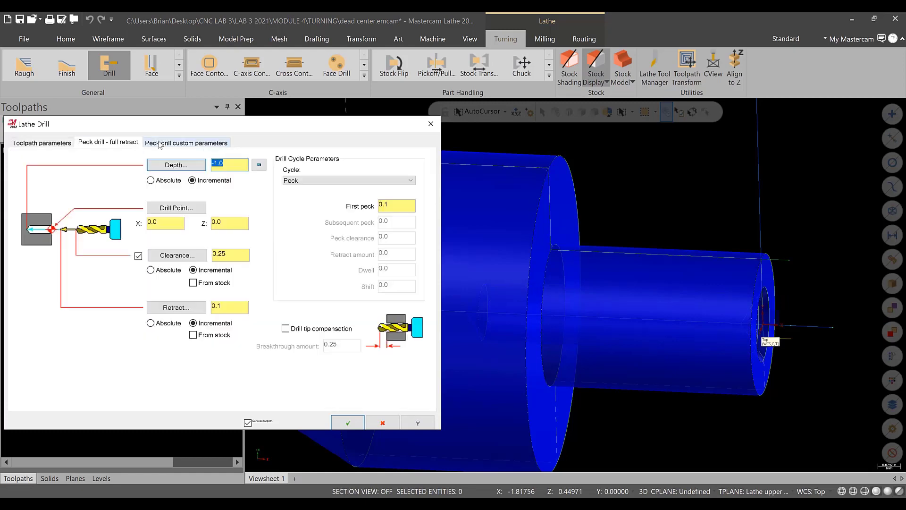
left_click(160, 143)
left_click(118, 143)
left_click(286, 328)
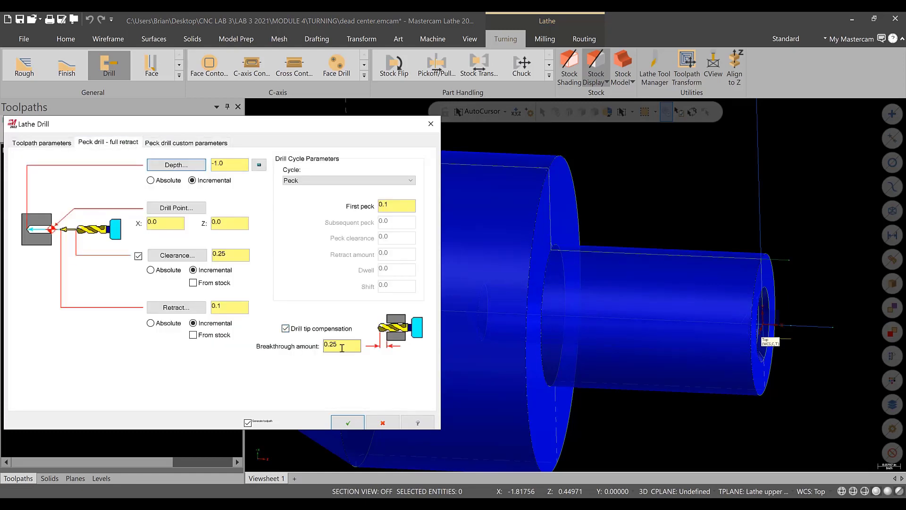
key("Tab")
left_click(349, 421)
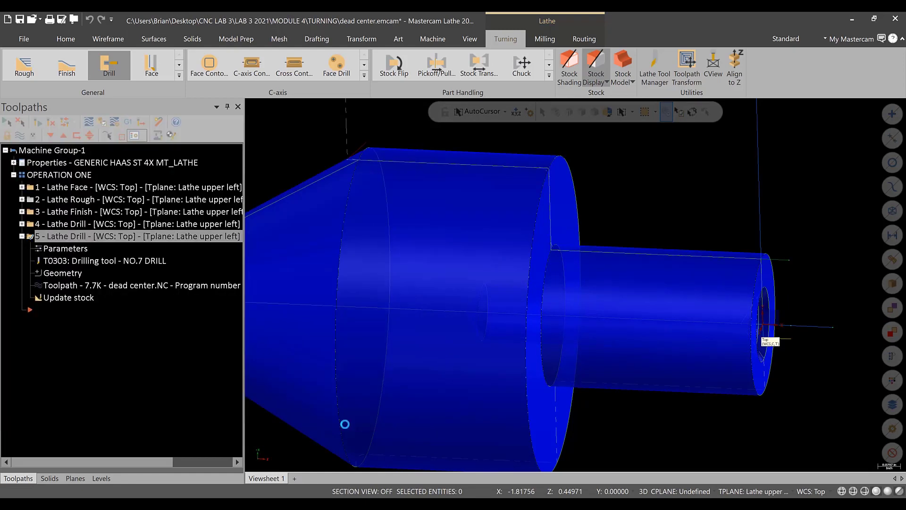
Step through the peck drilling backplot move by move and compare the compensated drill tip with the modeled hole bottom
left_click(90, 123)
key("s")
key("s")
key("s")
key("s")
key("s")
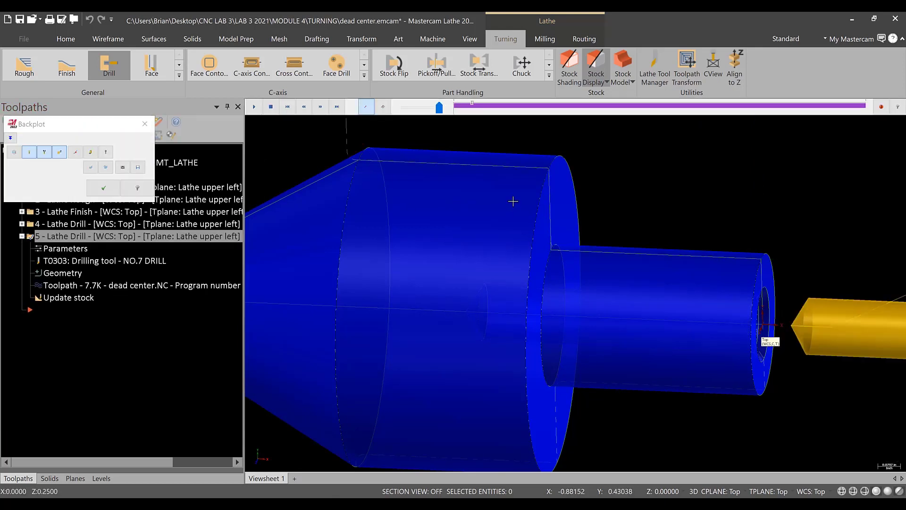
key("s")
key("s")
key("s")
key("s")
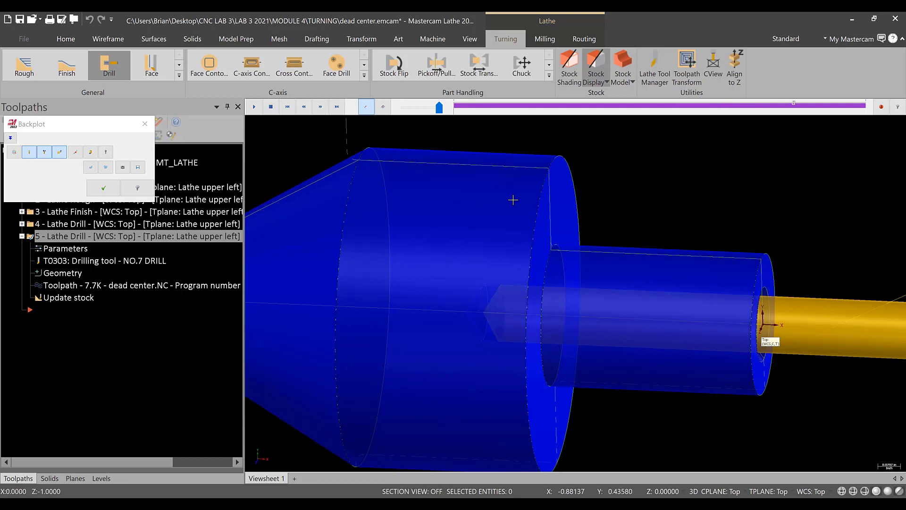
key("s")
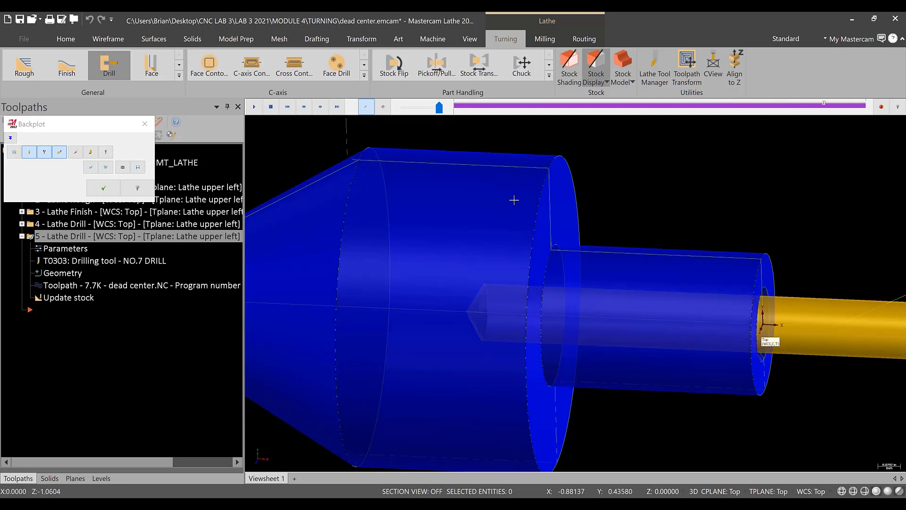
key("s")
key("b")
key("s")
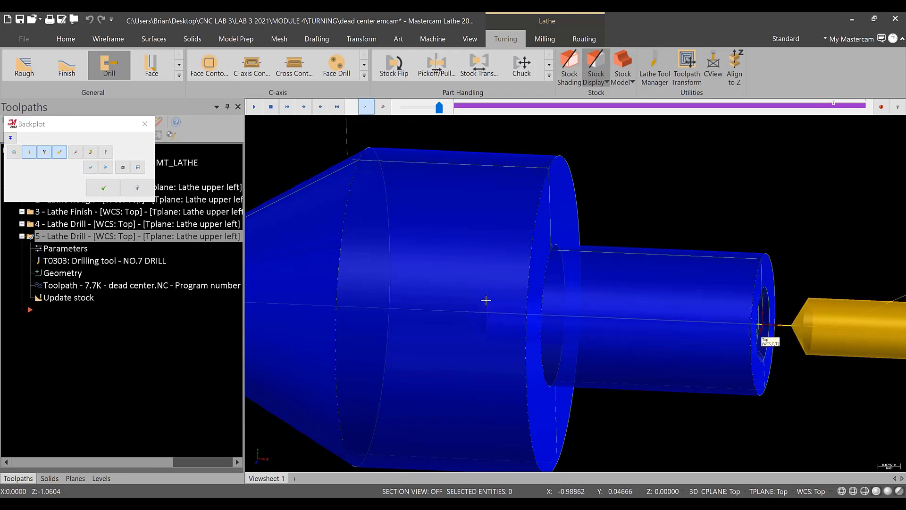
key("b")
key("s")
left_click(145, 123)
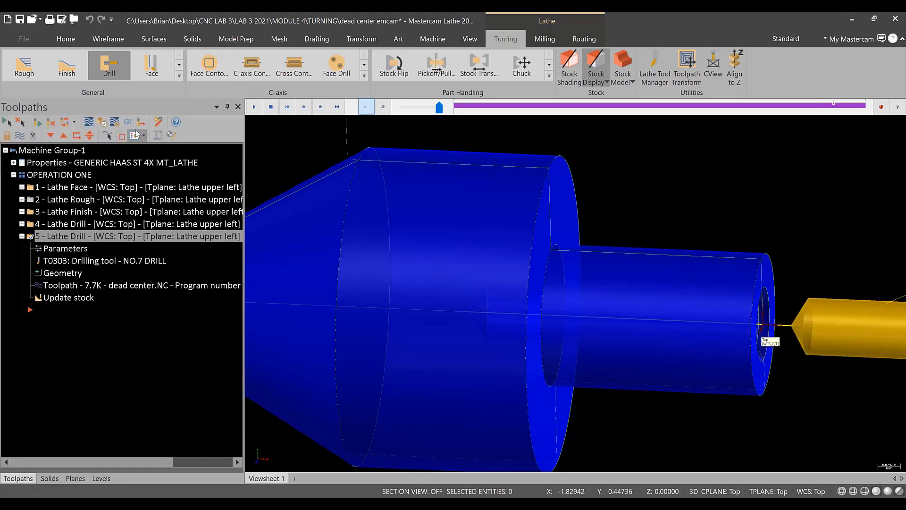
Collapse the finished peck drilling operation in the toolpath tree and save the dead center file
left_click(21, 236)
scroll(404, 287, "down", 5)
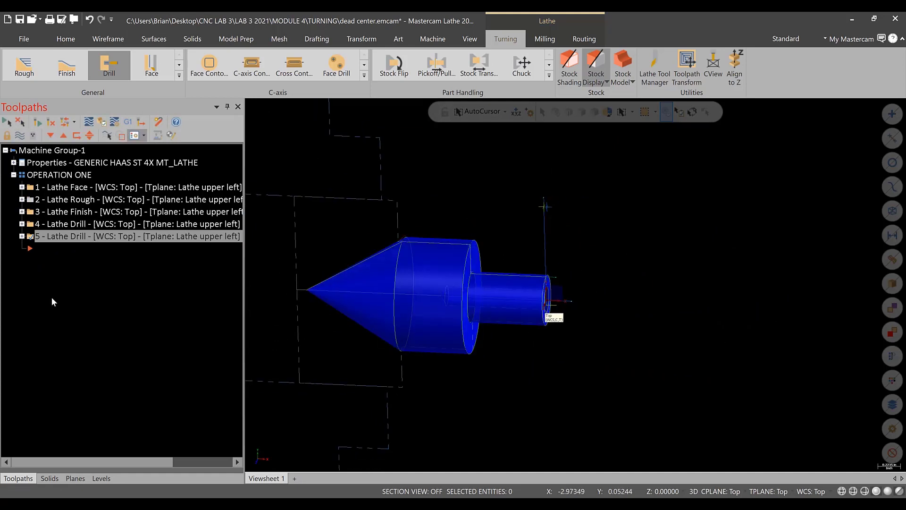
left_click(19, 21)
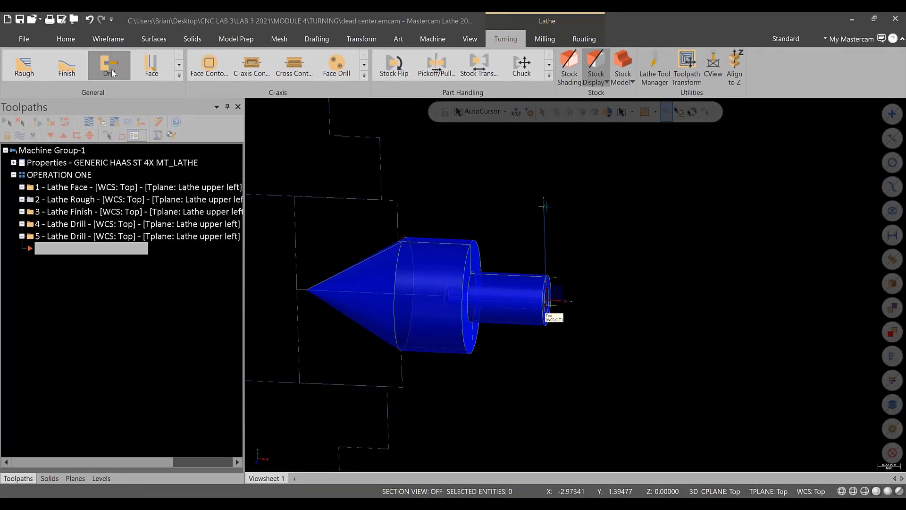
Start another lathe drill operation and browse the available lathe tool library files for a tap library
left_click(112, 73)
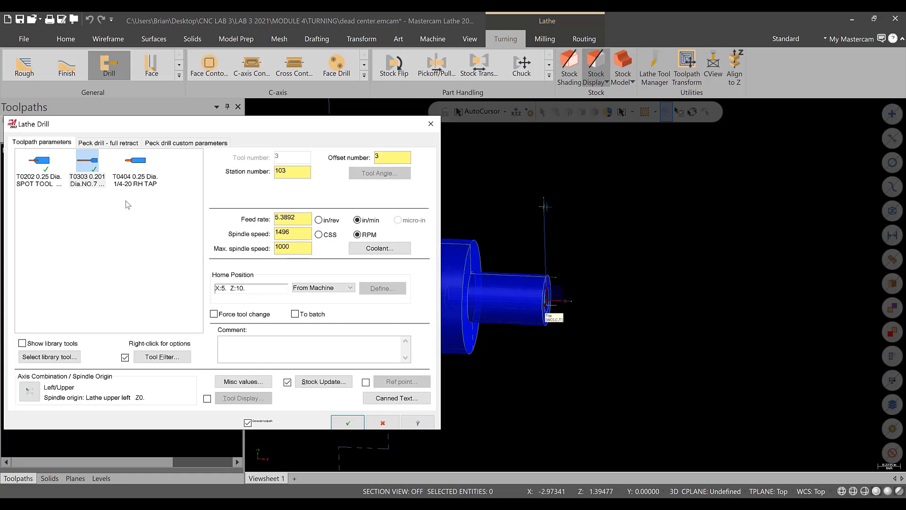
left_click(54, 357)
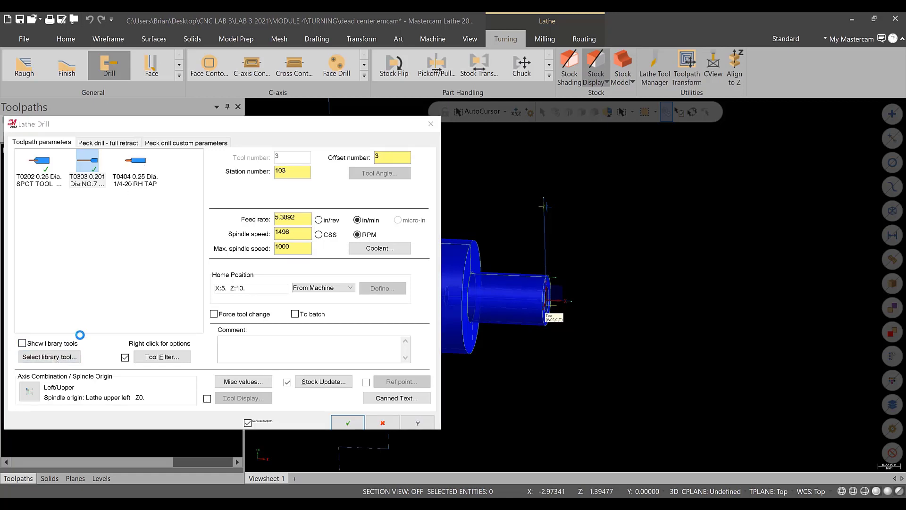
left_click(159, 143)
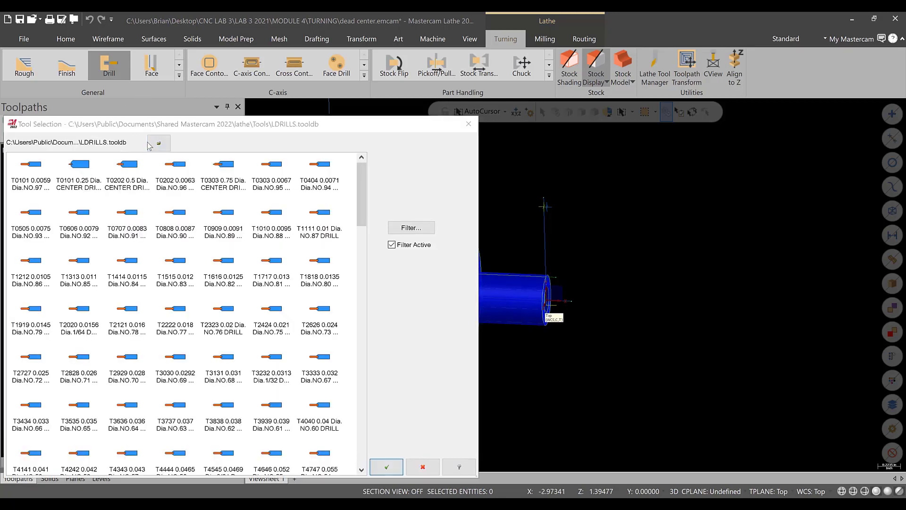
scroll(199, 266, "down", 6)
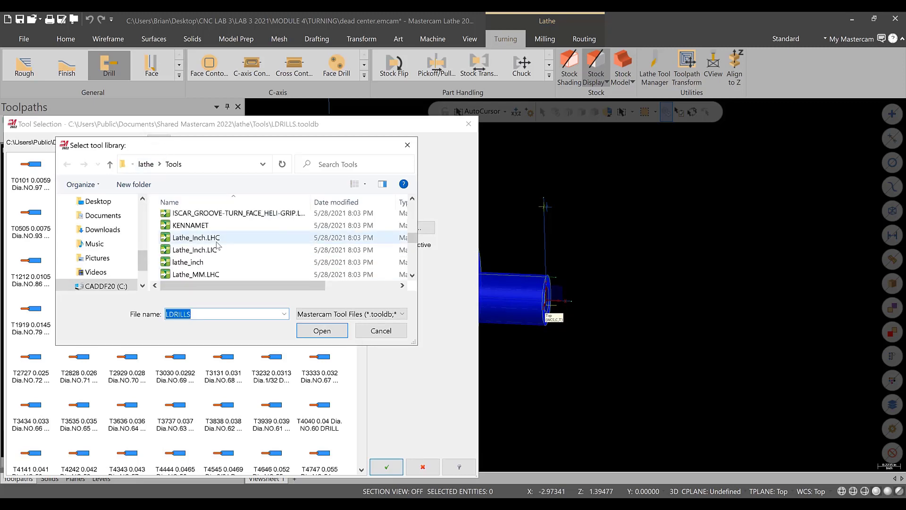
scroll(210, 263, "down", 1)
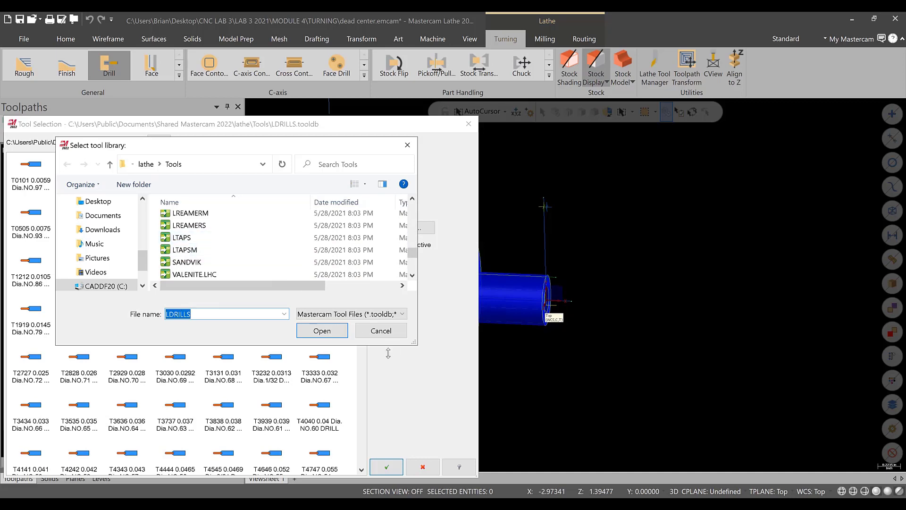
left_click(380, 330)
left_click(428, 463)
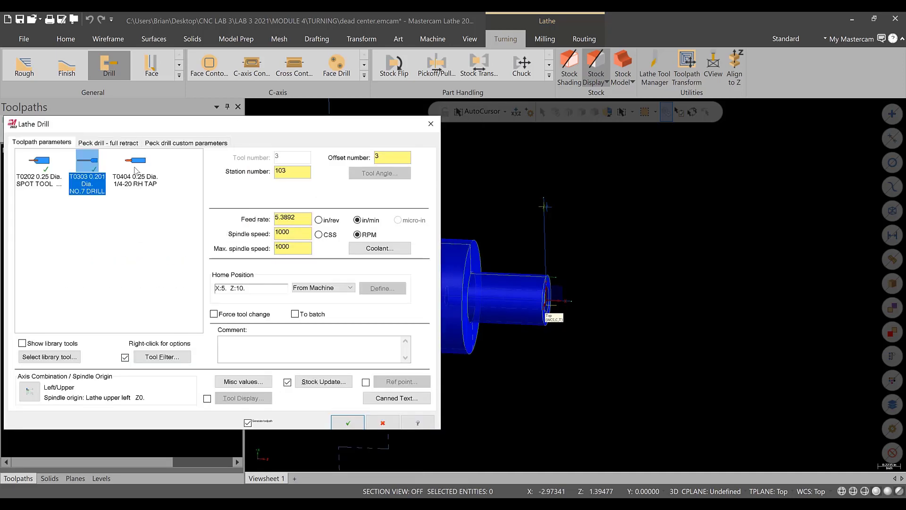
Choose the 1/4-20 RH tap, set feed rate 5.0 in/min, spindle and maximum speed 100 RPM, and add the comment TAPPING
left_click(136, 173)
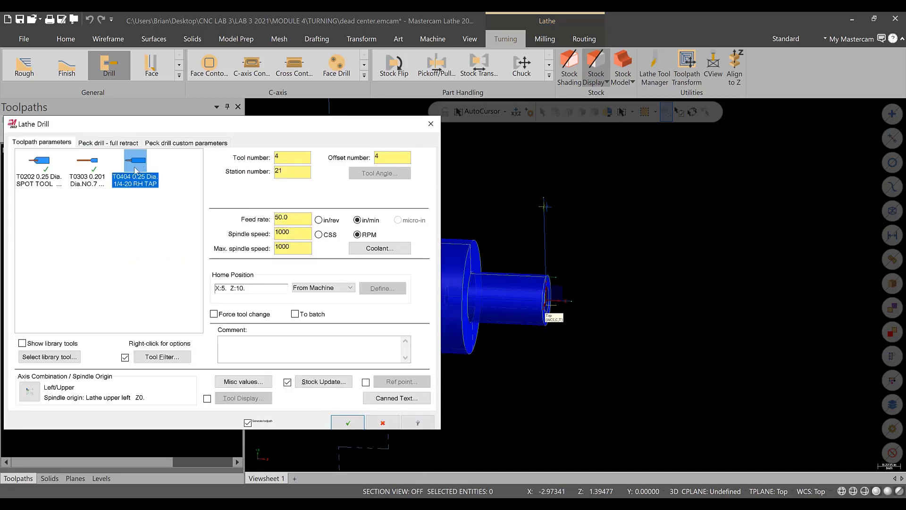
double_click(302, 234)
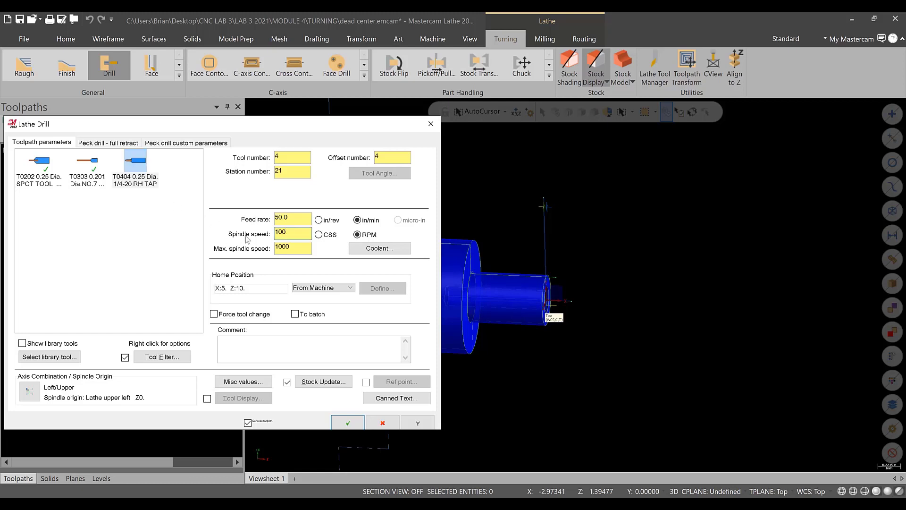
double_click(300, 252)
left_click(301, 232)
left_click(250, 344)
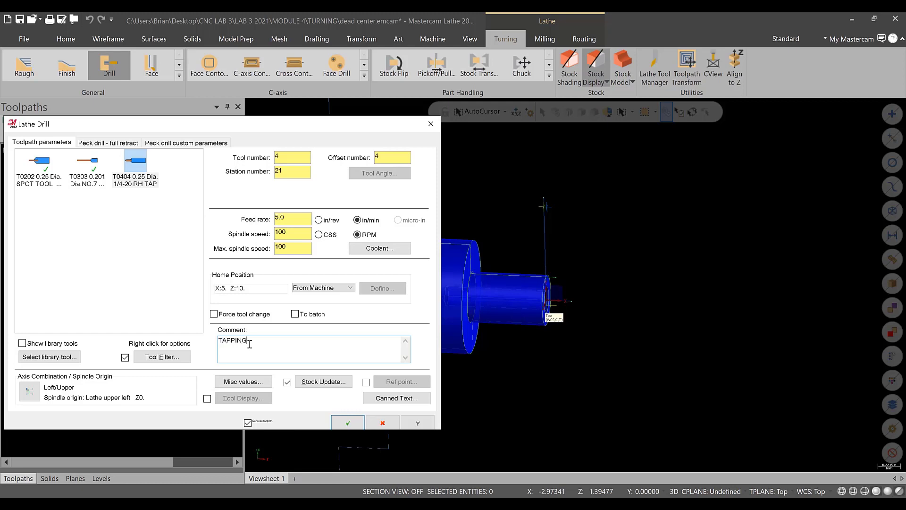
Set the Tap cycle with an incremental depth of -0.5, disable drill tip compensation, and generate the tapping toolpath
left_click(116, 144)
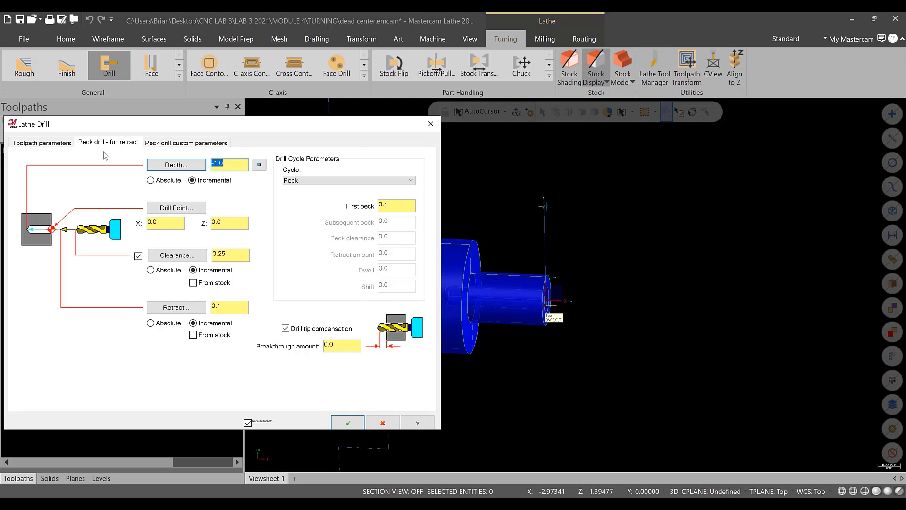
left_click(315, 181)
left_click(316, 212)
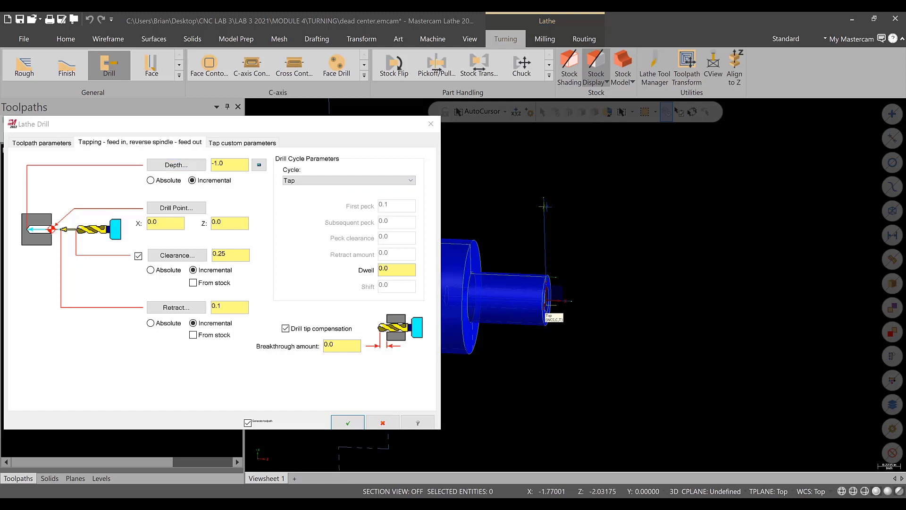
left_click(198, 168)
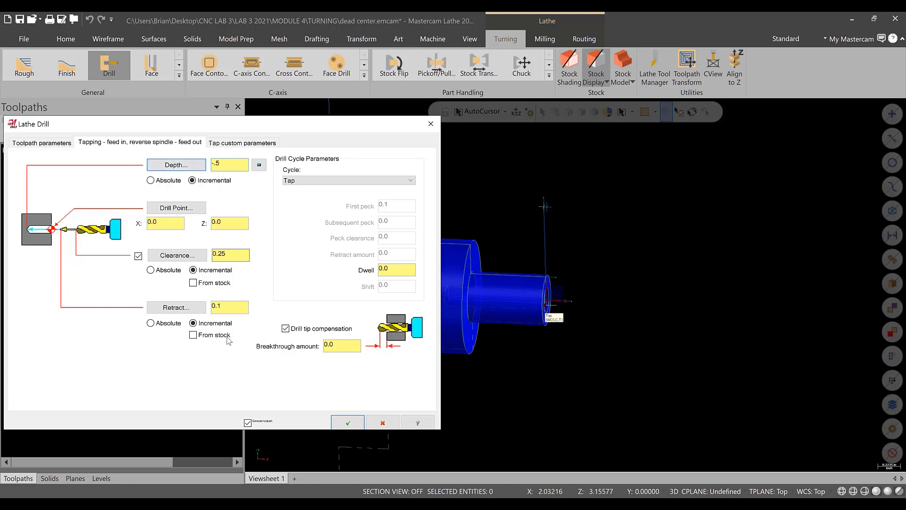
left_click(286, 329)
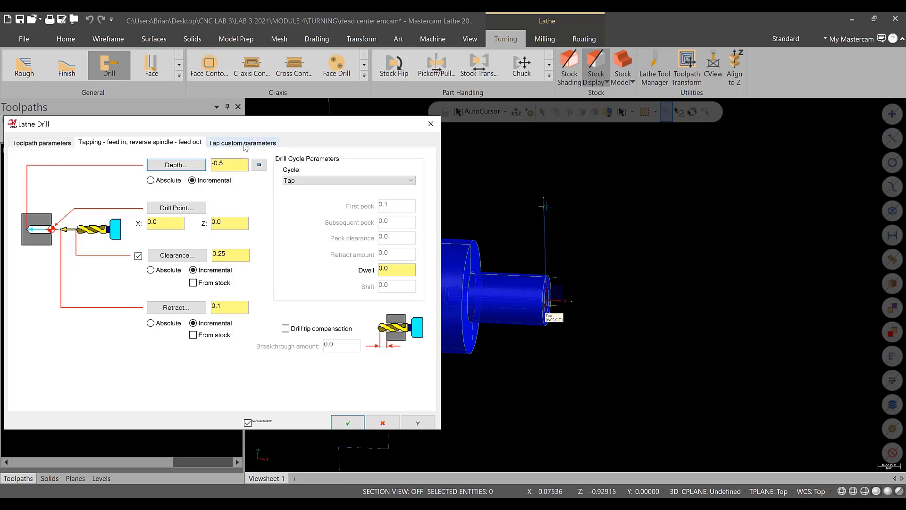
left_click(244, 144)
left_click(55, 144)
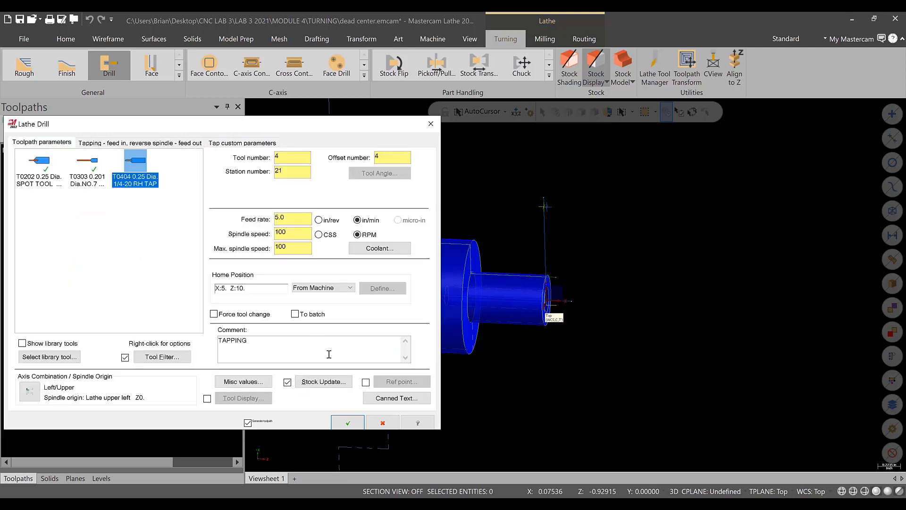
left_click(348, 423)
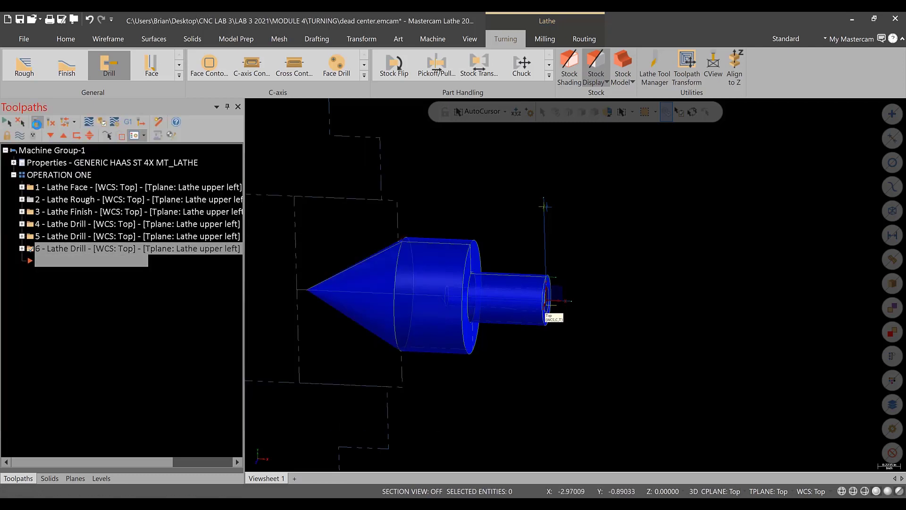
Backplot the tapping operation and run the full verification of all six operations, continuing through each operation-change stop
left_click(79, 120)
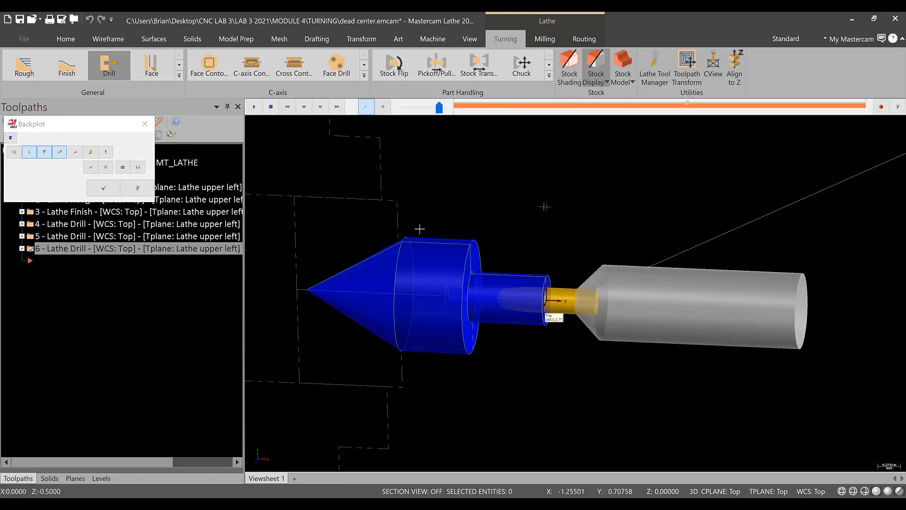
left_click(145, 123)
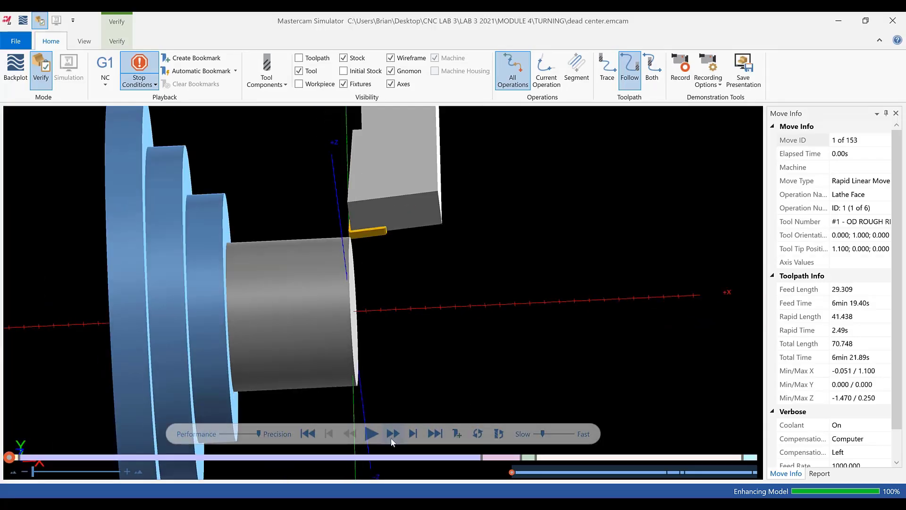
key("space")
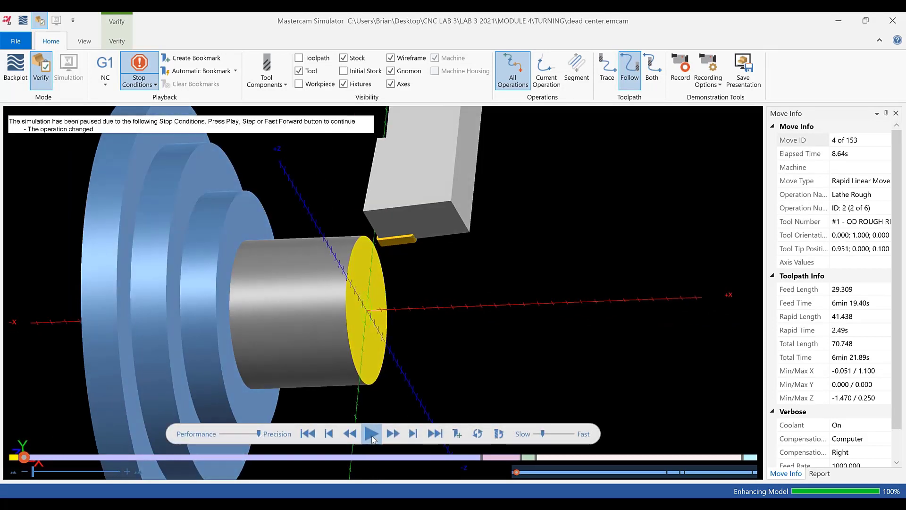
left_click(371, 435)
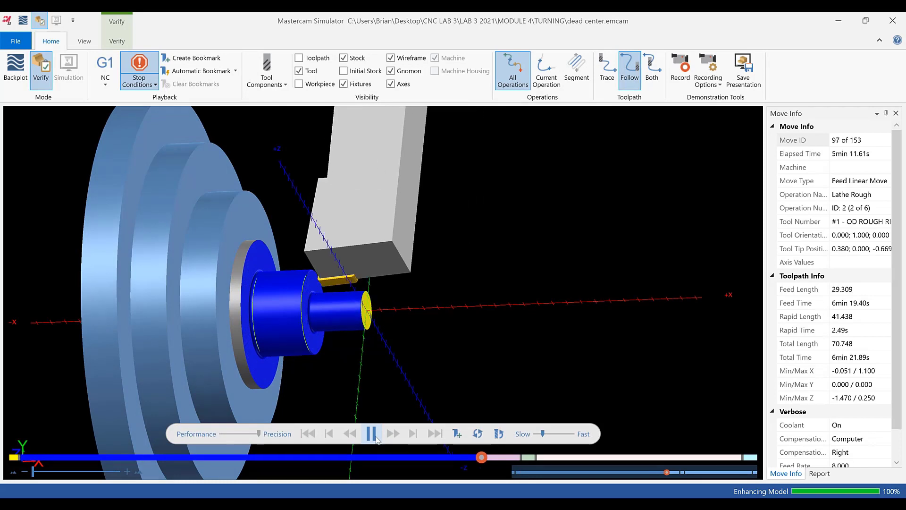
left_click(376, 438)
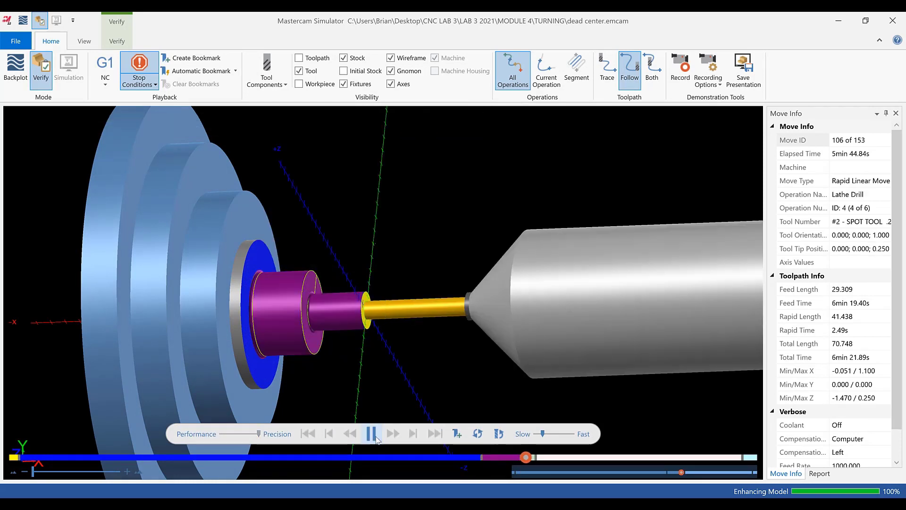
left_click(377, 438)
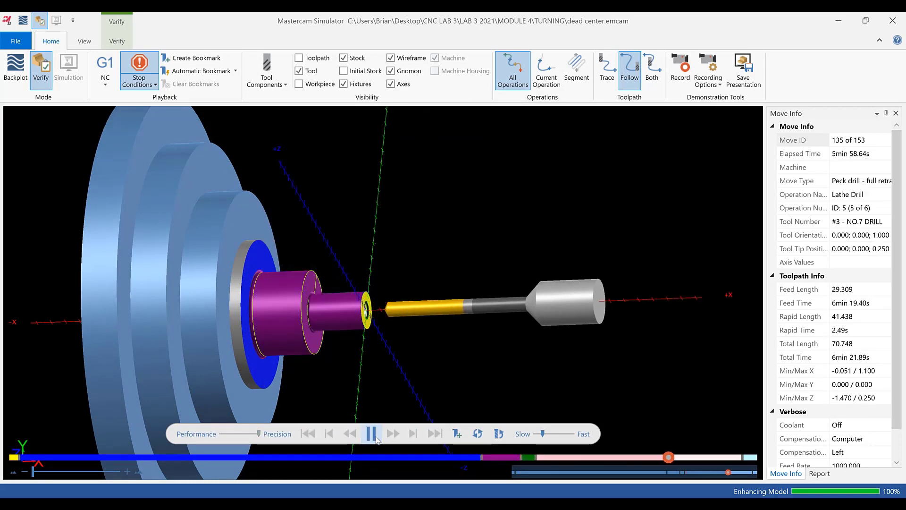
left_click(376, 438)
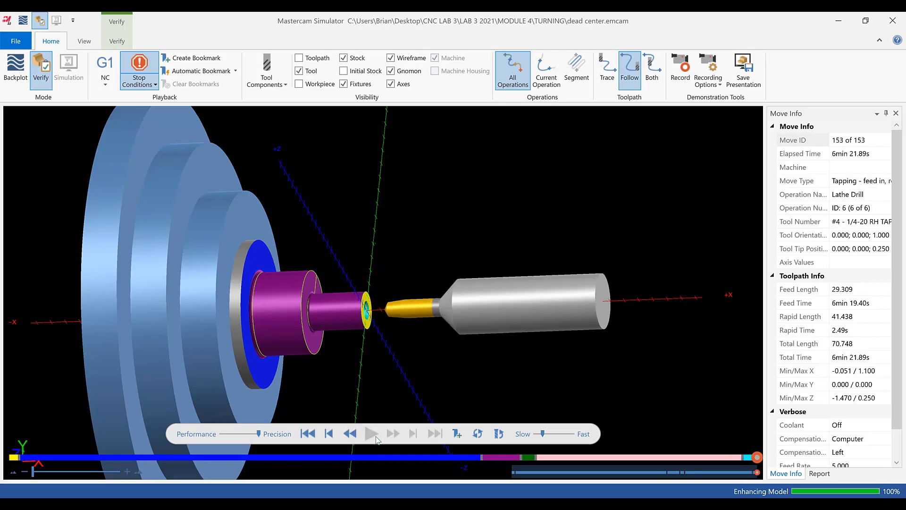
left_click(892, 21)
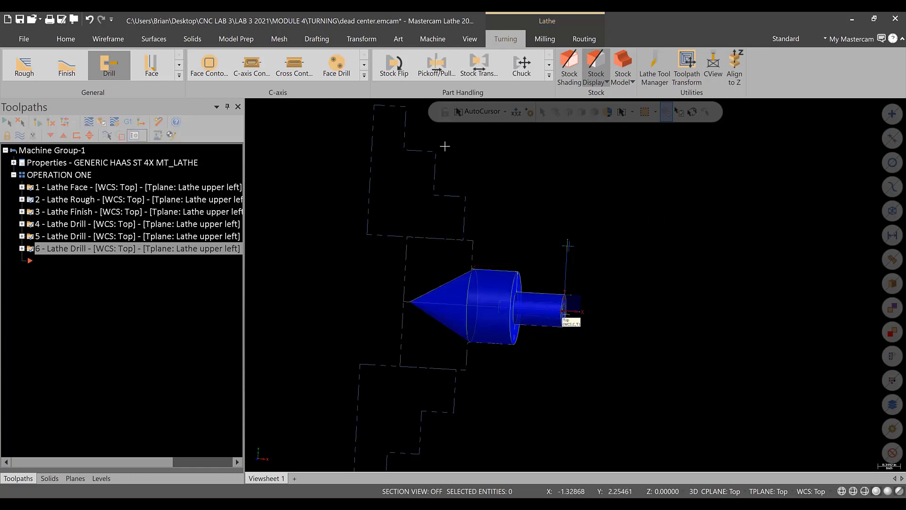
Add a toolpath group named STOCK FLIP to the machine group and save the dead center file
right_click(60, 151)
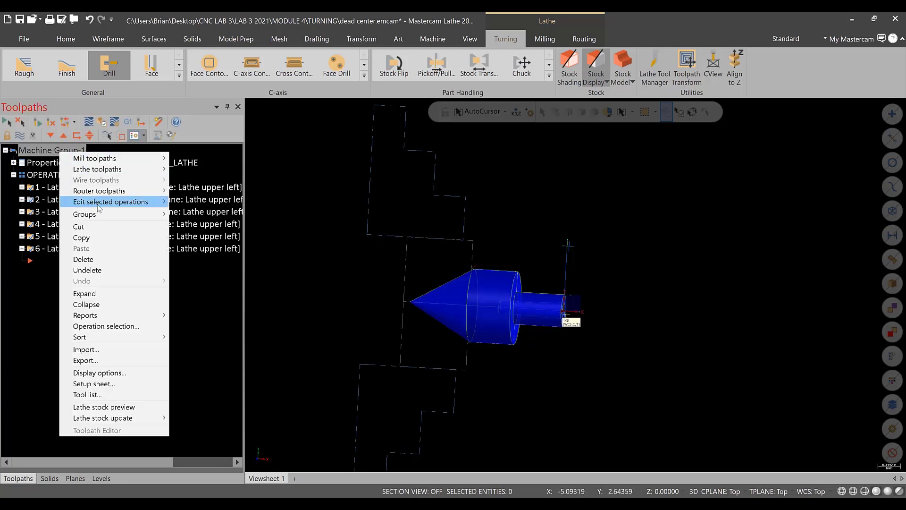
mouse_move(103, 215)
left_click(205, 225)
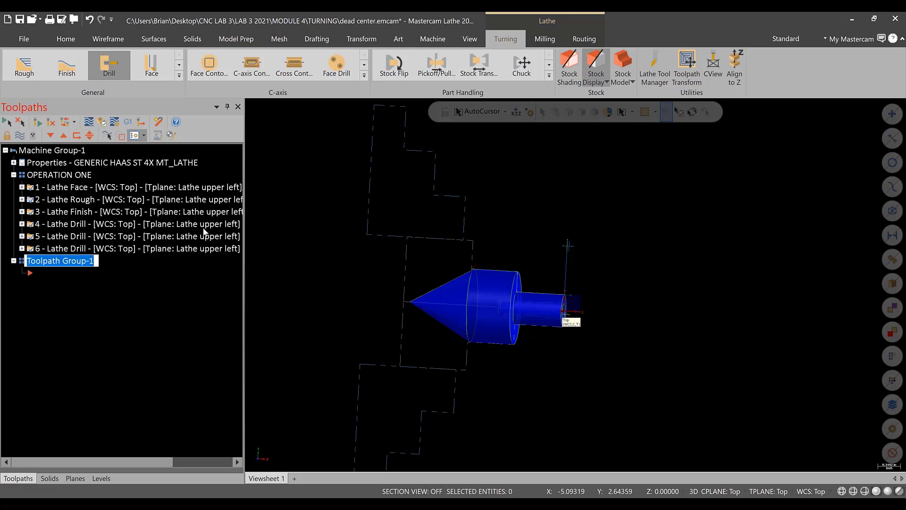
type("STOCK FLIP")
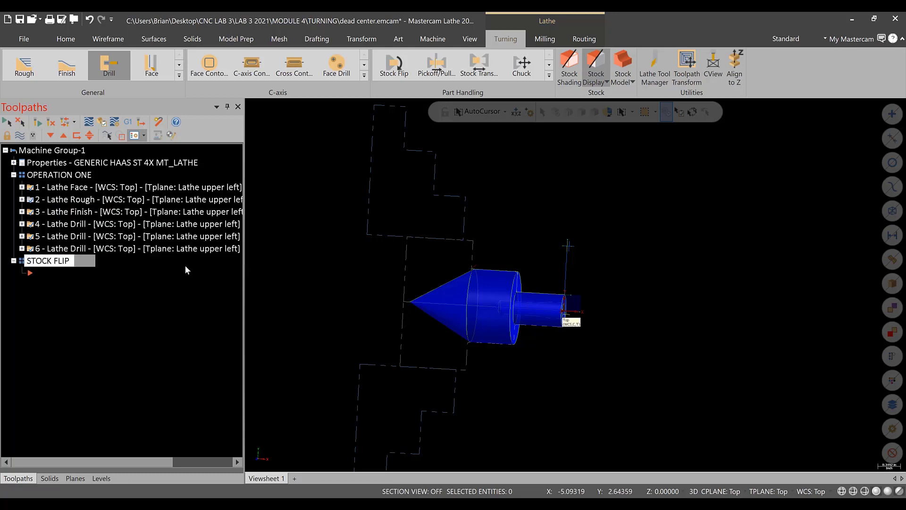
key("Return")
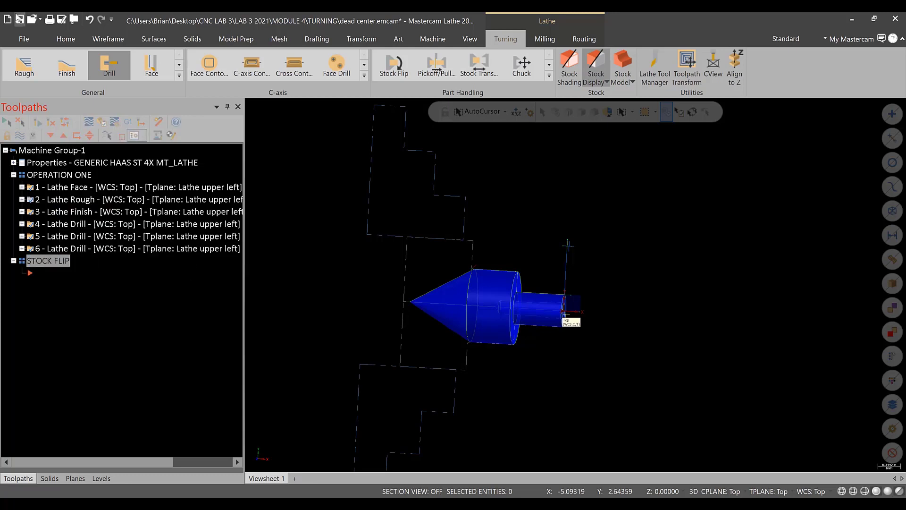
left_click(20, 19)
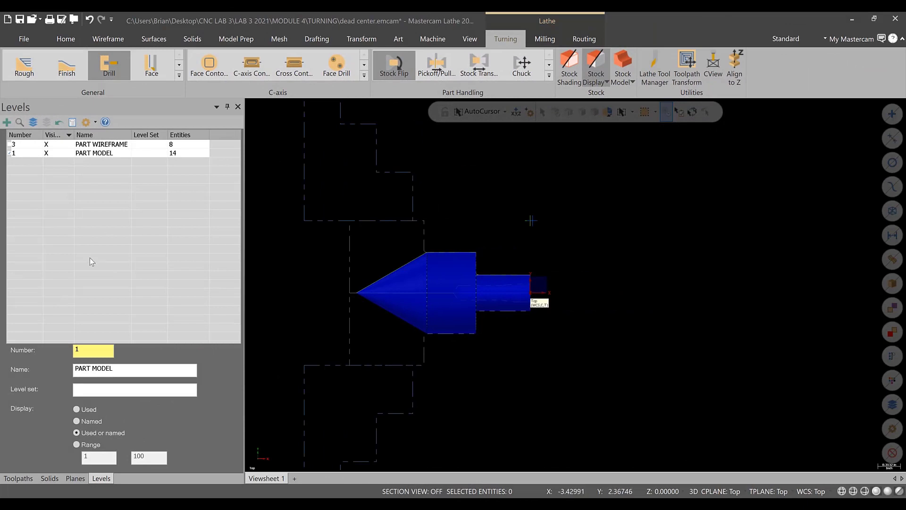
left_click(34, 478)
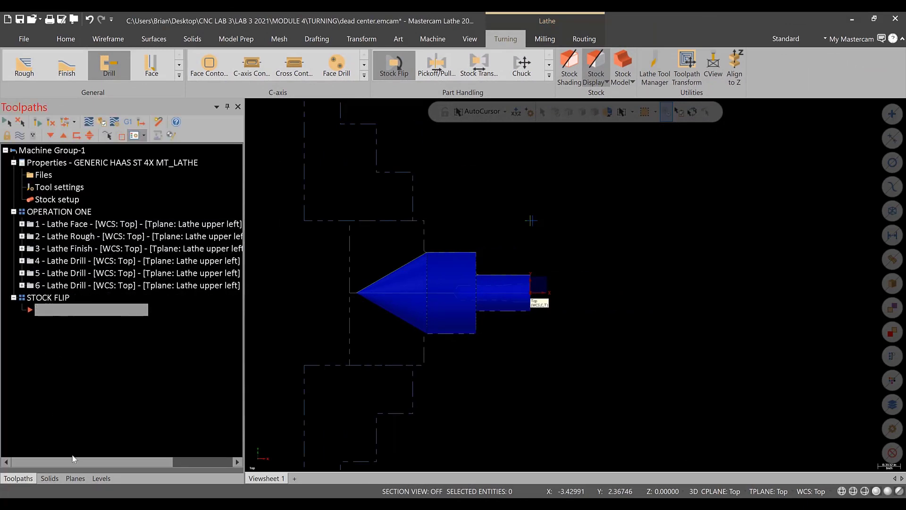
left_click(104, 480)
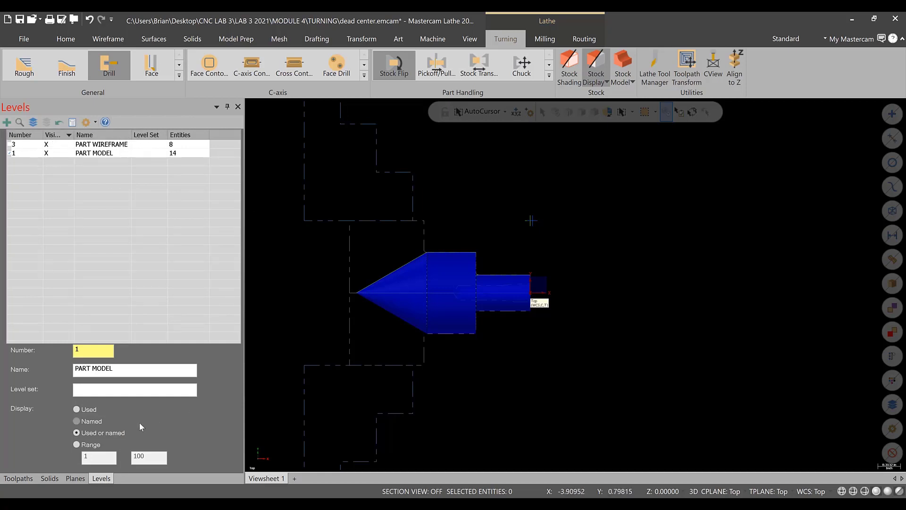
left_click(19, 478)
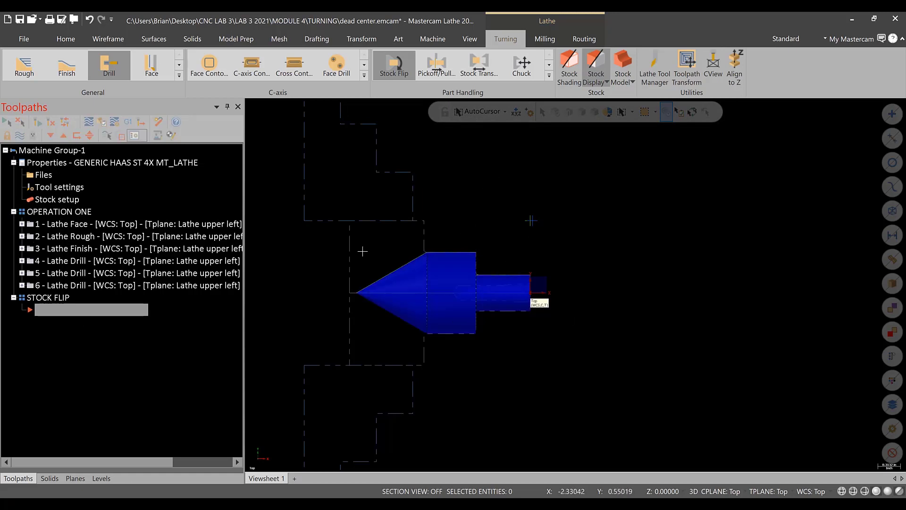
Start a Stock Flip operation, turn off blanking of the original geometry, and select the entire dead center part as geometry to transfer
left_click(402, 68)
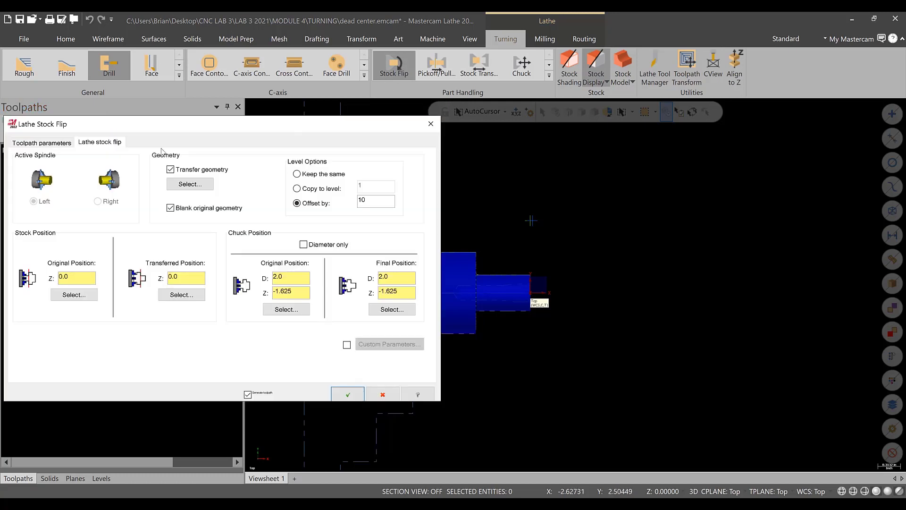
left_click(50, 143)
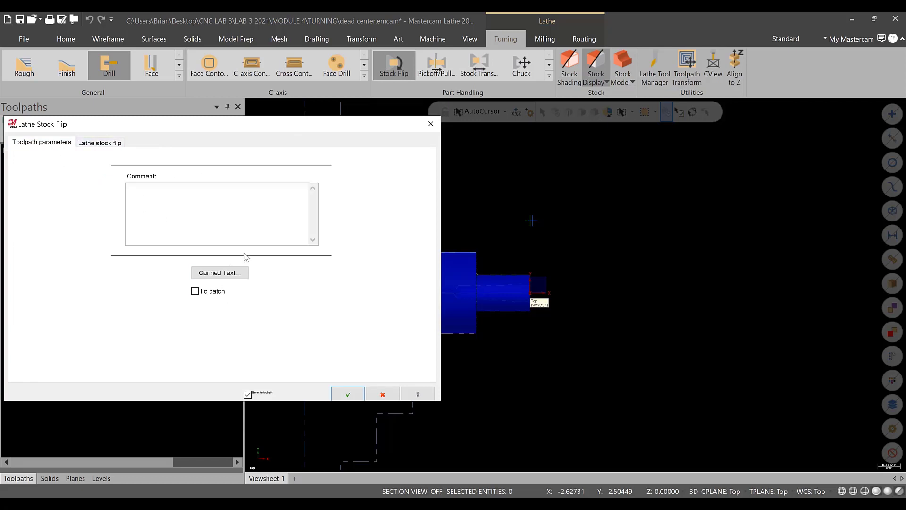
left_click(99, 143)
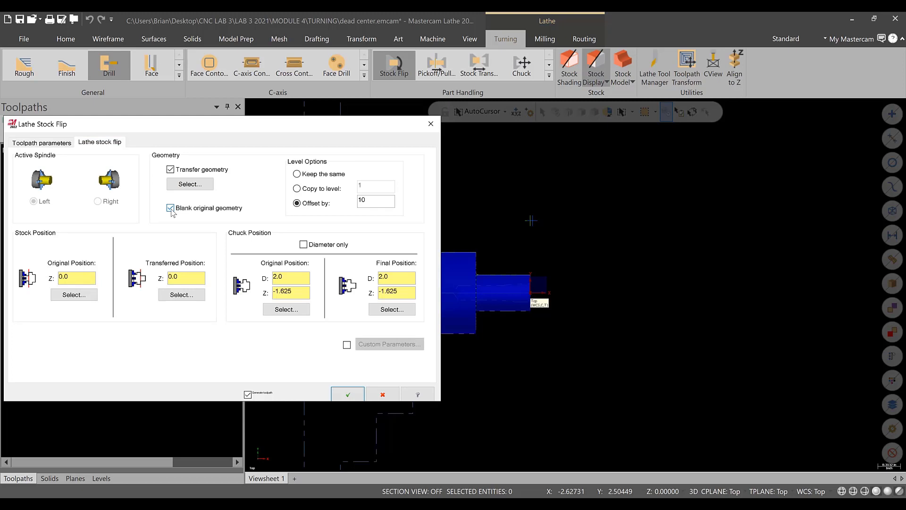
left_click(190, 184)
left_click_drag(288, 183, 680, 387)
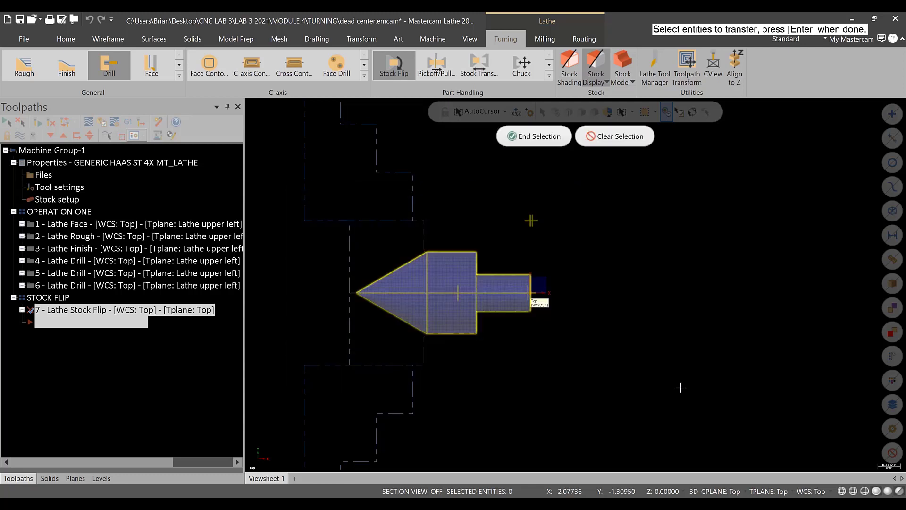
key("Return")
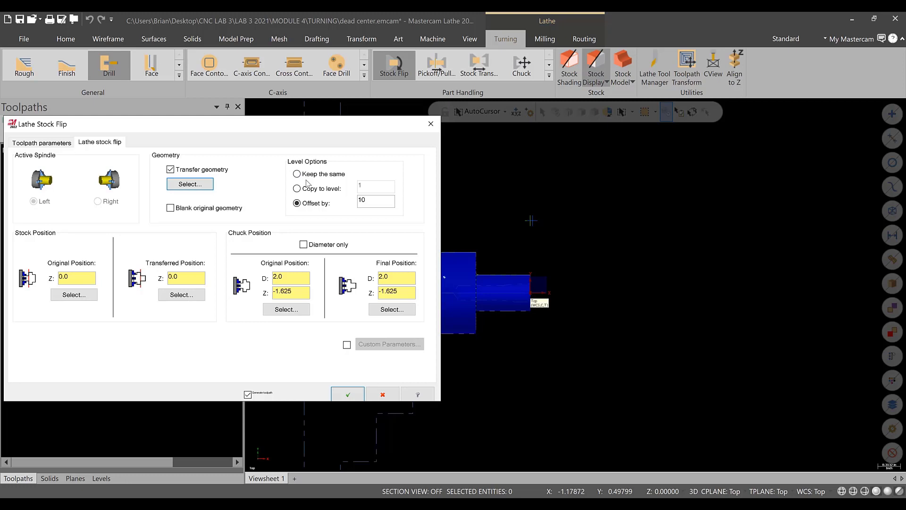
Enable Diameter only for the chuck position, set its final diameter to 0.5, and generate the stock flip with levels offset by 10
left_click(378, 202)
left_click(328, 245)
left_click(390, 278)
key("BackSpace")
key("BackSpace")
key("BackSpace")
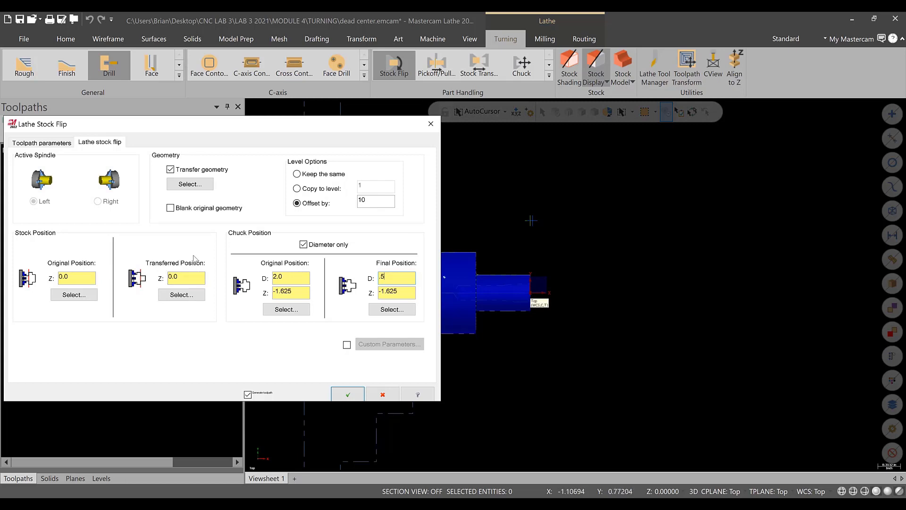
left_click(347, 395)
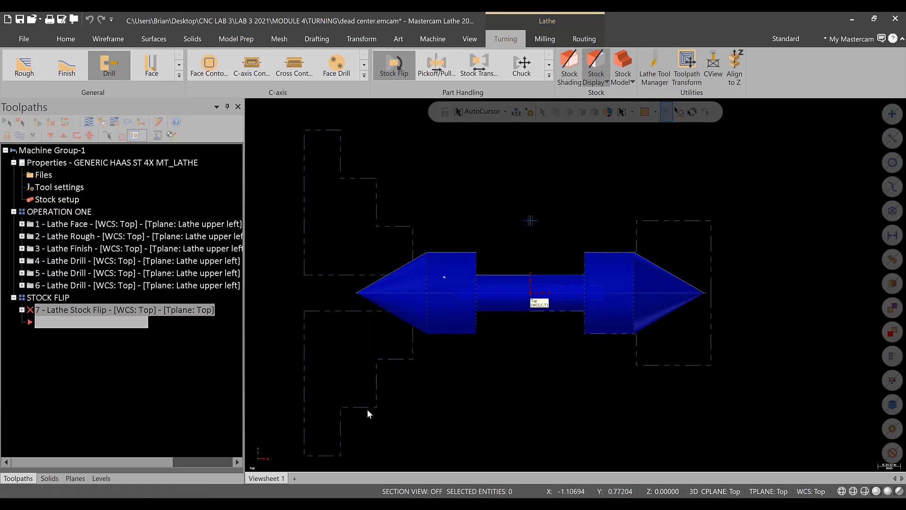
Expand the stock flip operation and update its stock
left_click(22, 310)
left_click(59, 348)
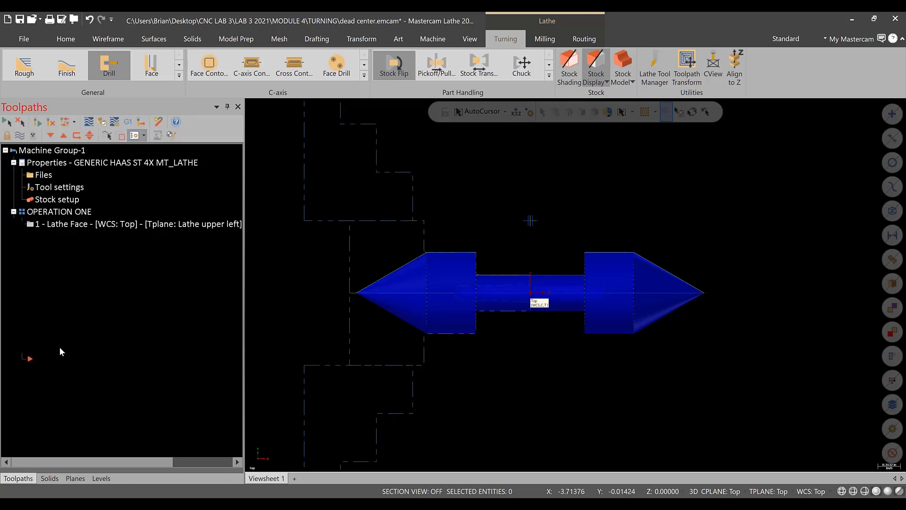
left_click(61, 347)
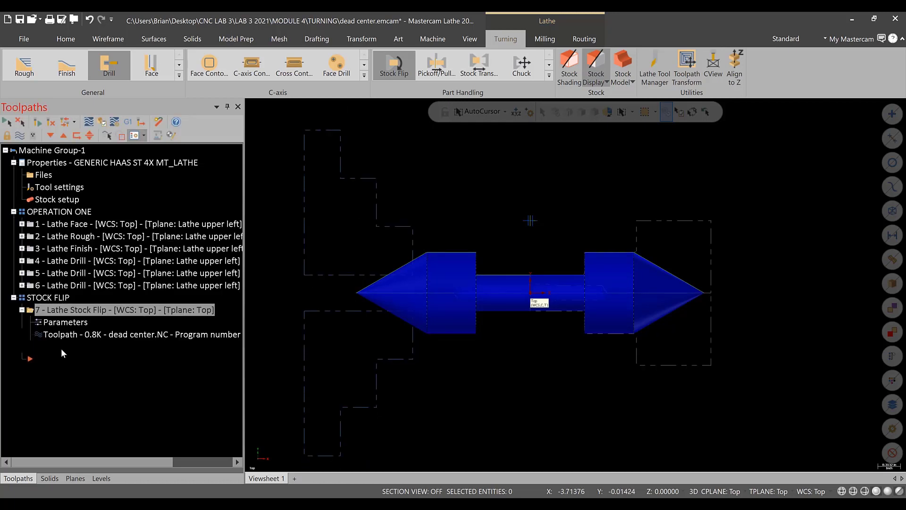
left_click(61, 347)
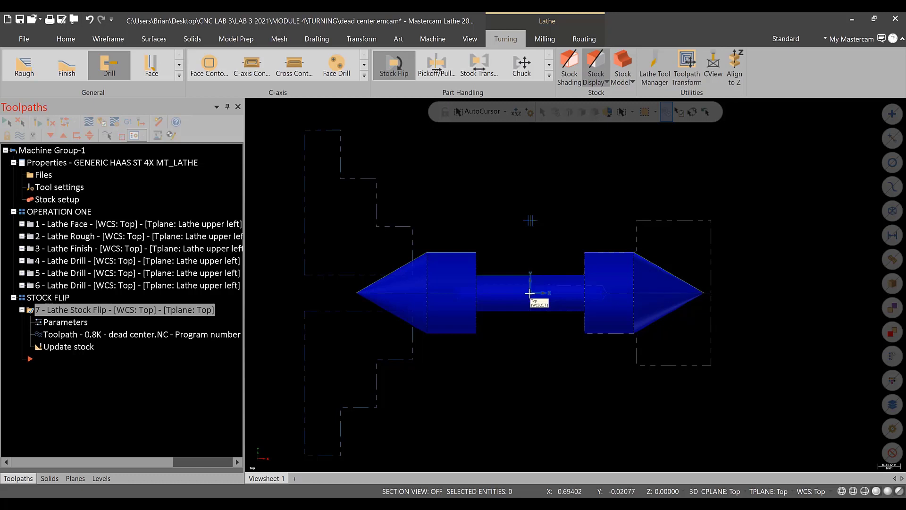
Hide levels 1 (PART MODEL) and 3 (PART WIREFRAME) so only the flipped geometry is displayed
left_click(101, 477)
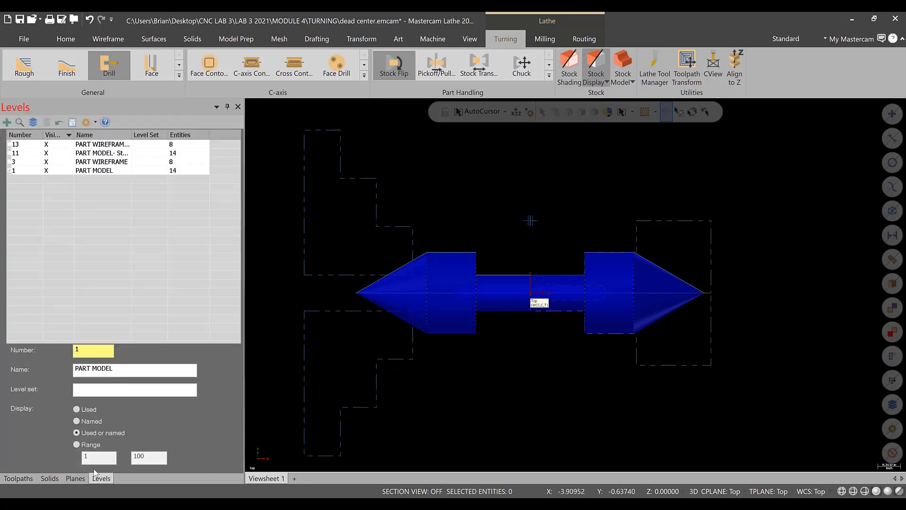
left_click(56, 172)
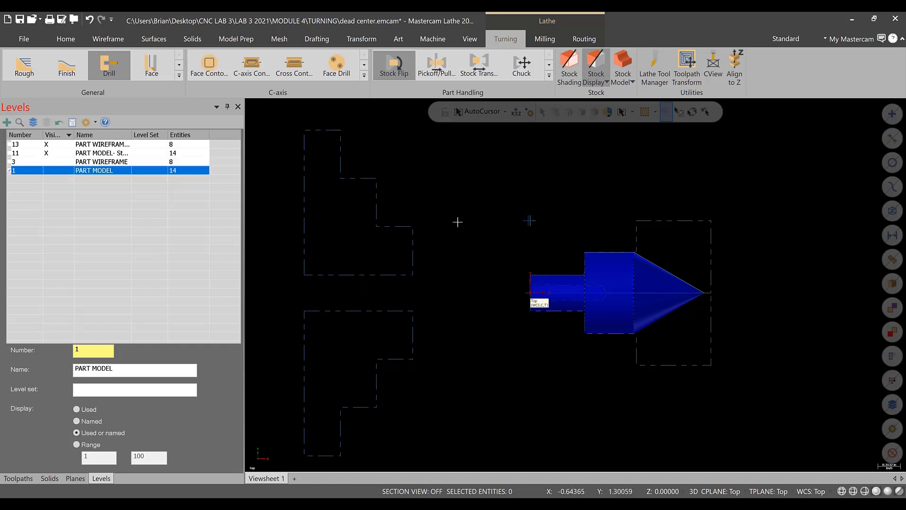
left_click(21, 479)
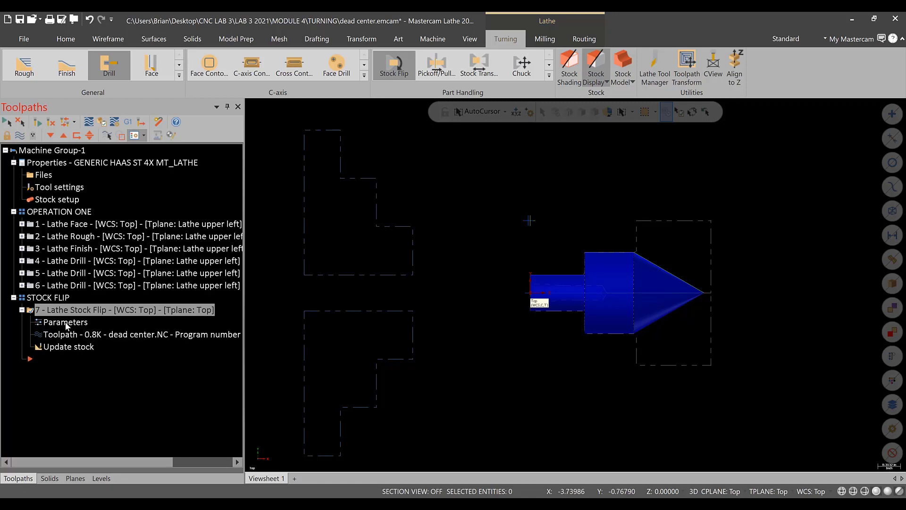
Set the stock flip's transferred stock position to Z -2.5 and regenerate the operation
left_click(65, 322)
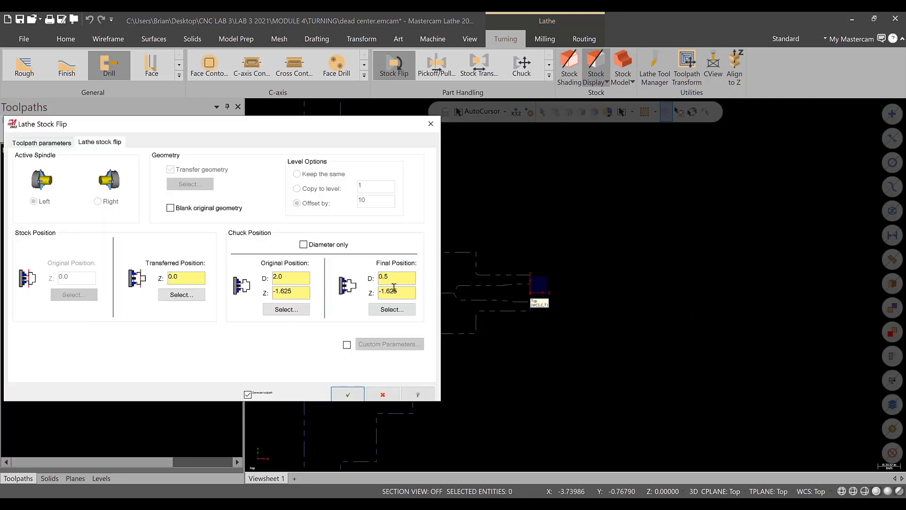
double_click(194, 281)
type("-2.5")
left_click(347, 394)
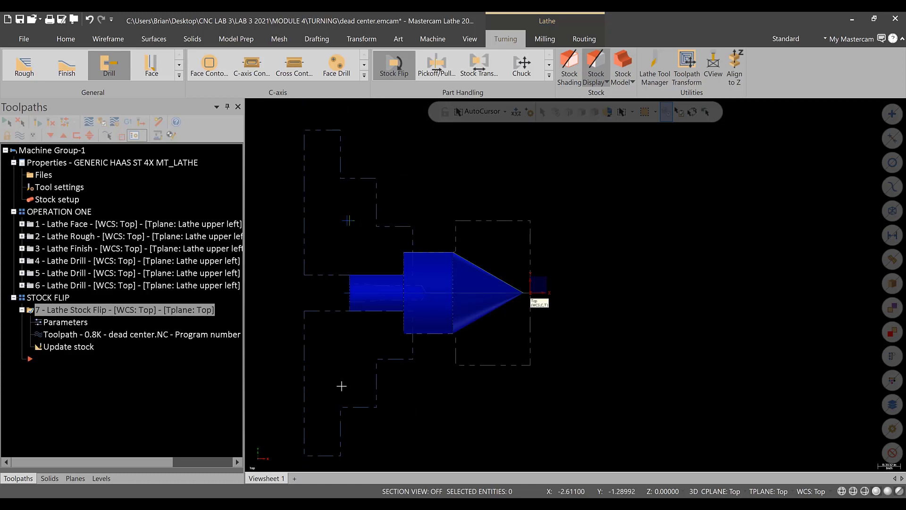
scroll(538, 295, "up", 3)
scroll(543, 291, "up", 2)
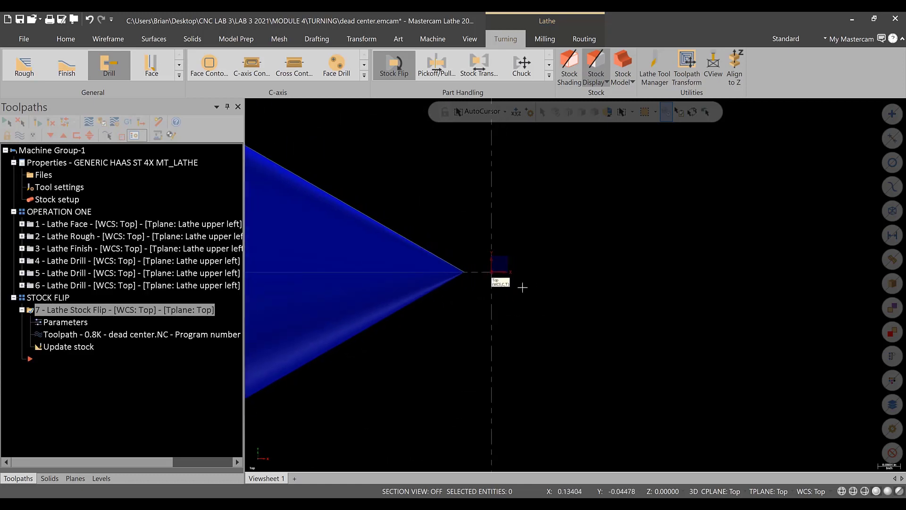
scroll(491, 350, "down", 4)
scroll(492, 361, "up", 1)
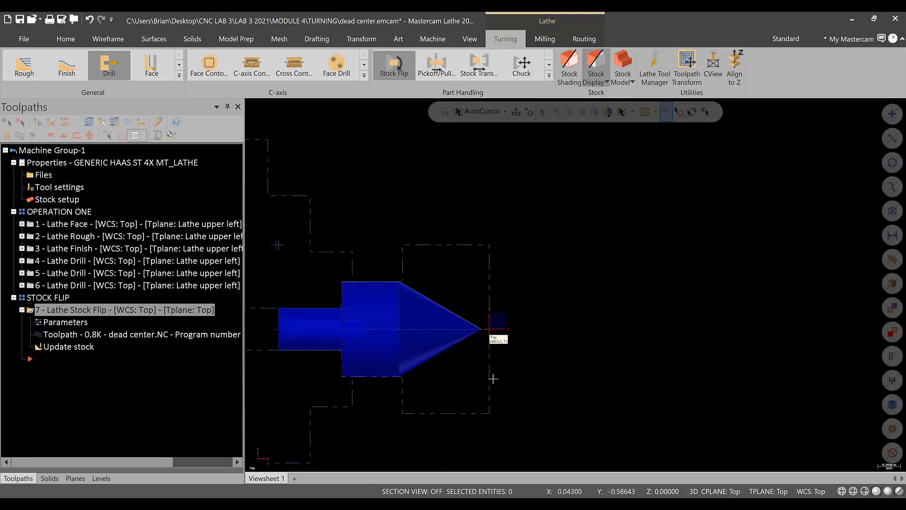
Check the stock length and margins in the stock setup, close it without changes, and examine the flipped part's position in the chuck
left_click(48, 201)
left_click(274, 137)
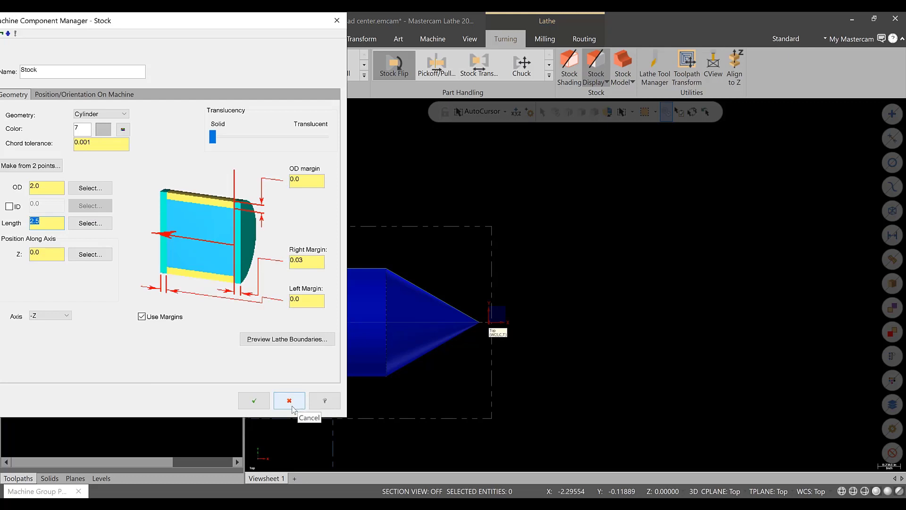
left_click(291, 408)
left_click(335, 410)
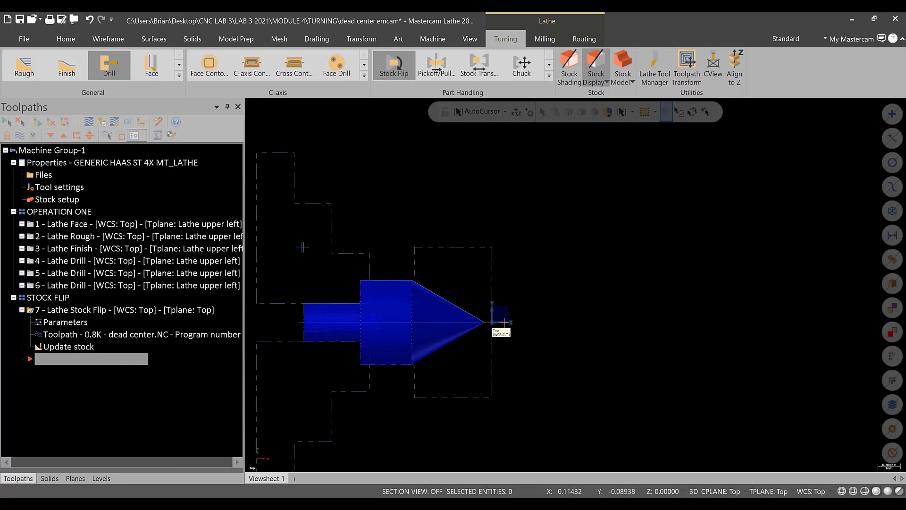
scroll(499, 302, "up", 1)
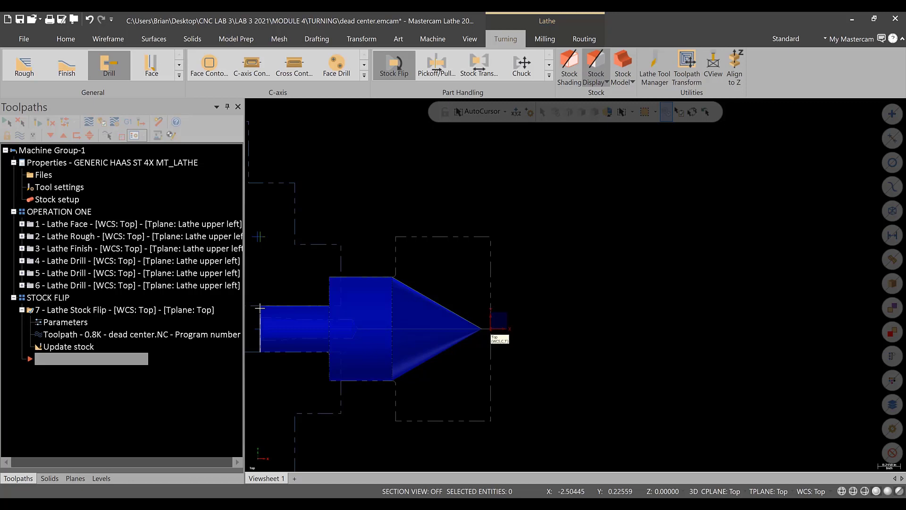
scroll(500, 184, "down", 2)
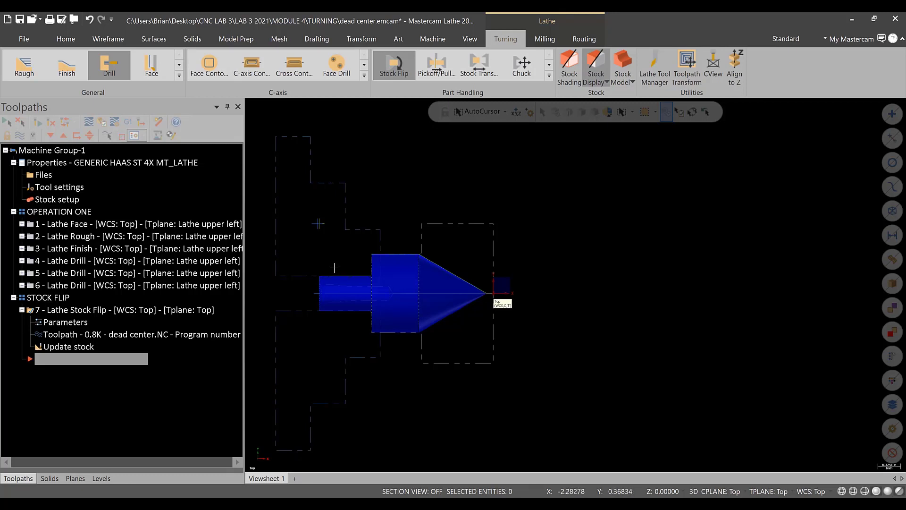
Set the stock flip's final chuck position to Z -1.87, regenerate the operation, and save the file
left_click(58, 321)
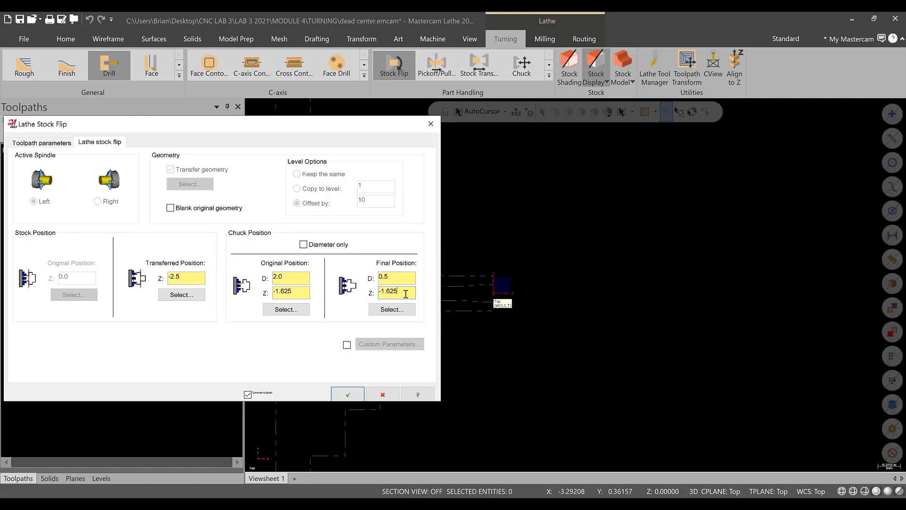
left_click_drag(399, 293, 388, 294)
type("87")
left_click(347, 394)
scroll(361, 307, "up", 2)
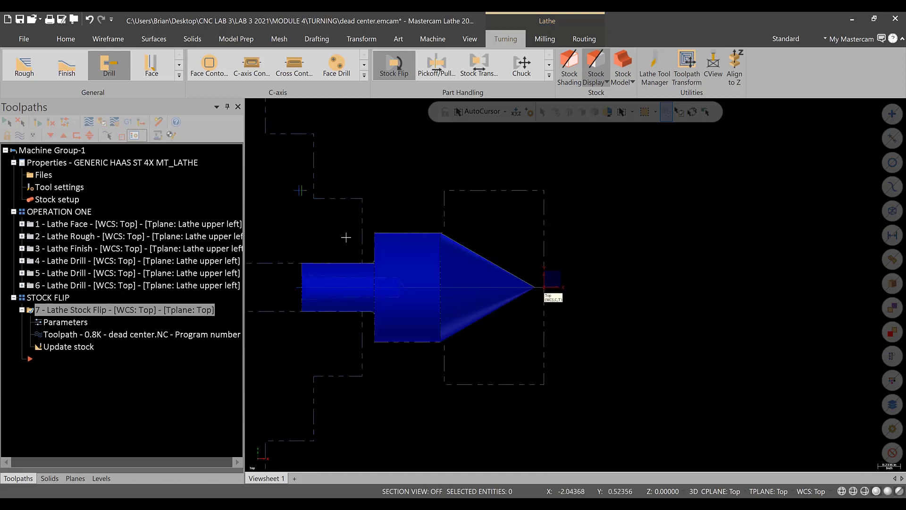
scroll(347, 257, "down", 2)
scroll(348, 257, "up", 2)
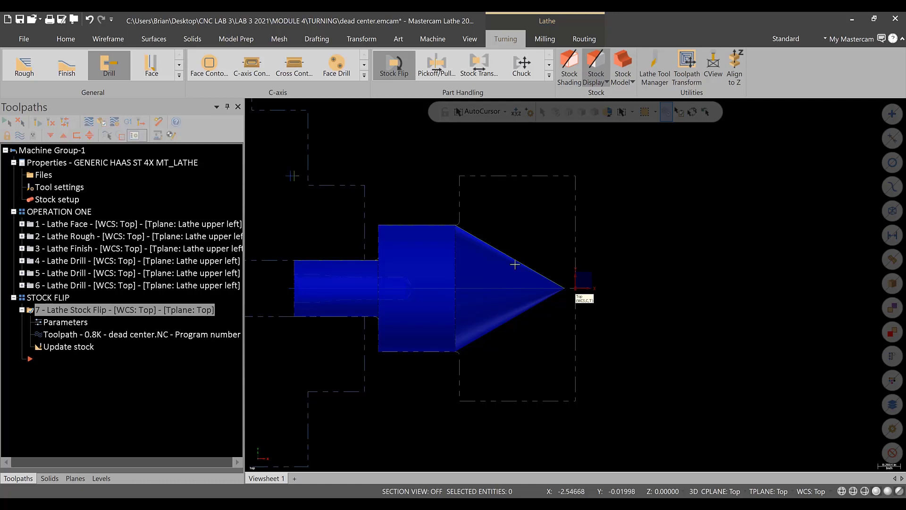
scroll(519, 260, "down", 1)
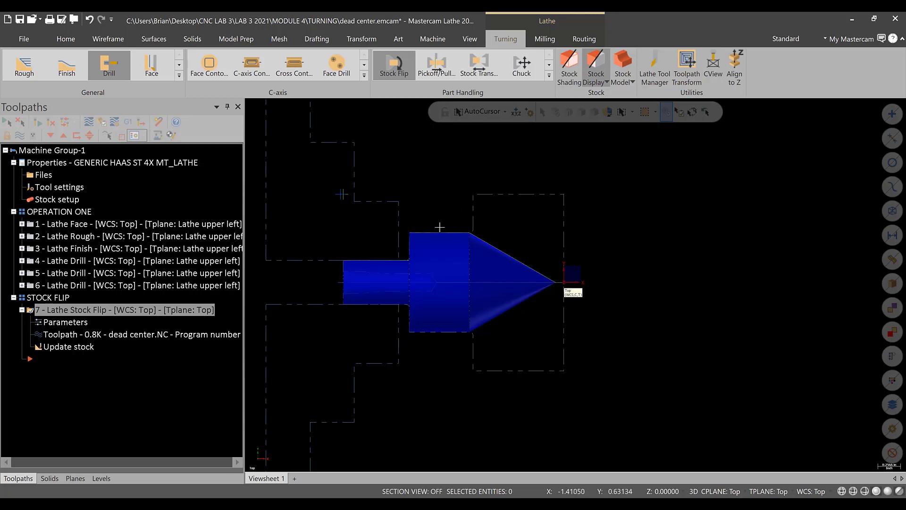
scroll(528, 290, "down", 2)
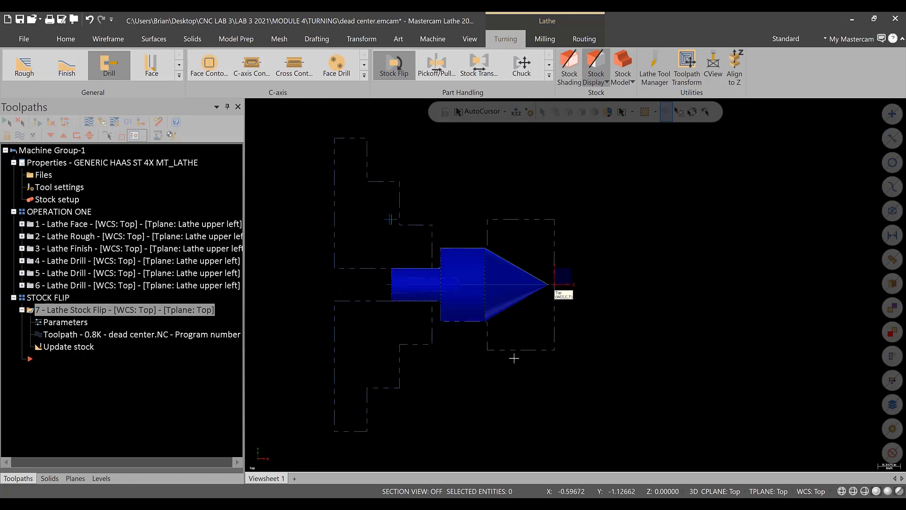
scroll(514, 359, "up", 2)
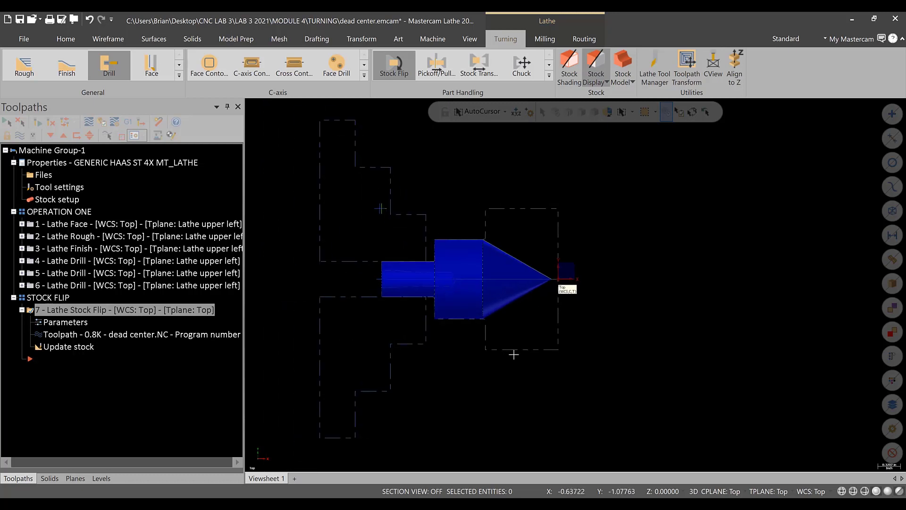
left_click(19, 19)
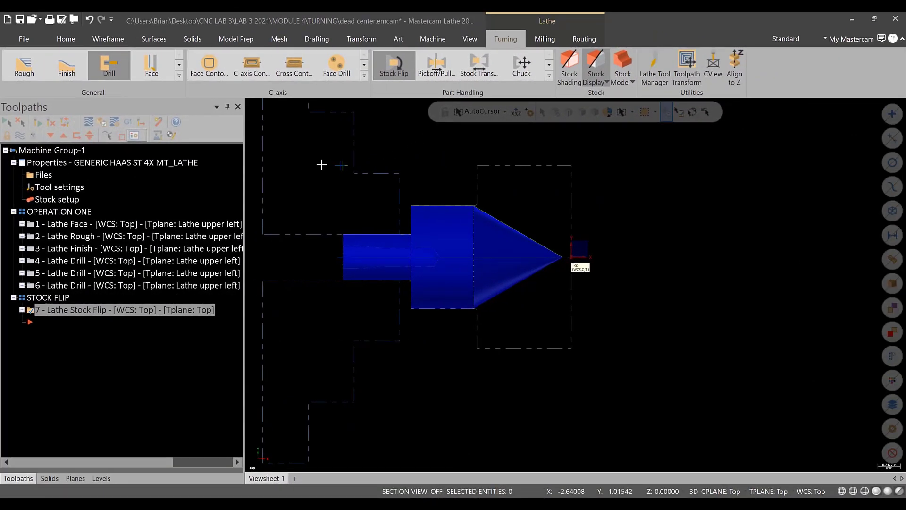
Add a toolpath group named OPERATION TWO to the machine group and collapse the OPERATION ONE and STOCK FLIP groups
right_click_drag(66, 154, 72, 150)
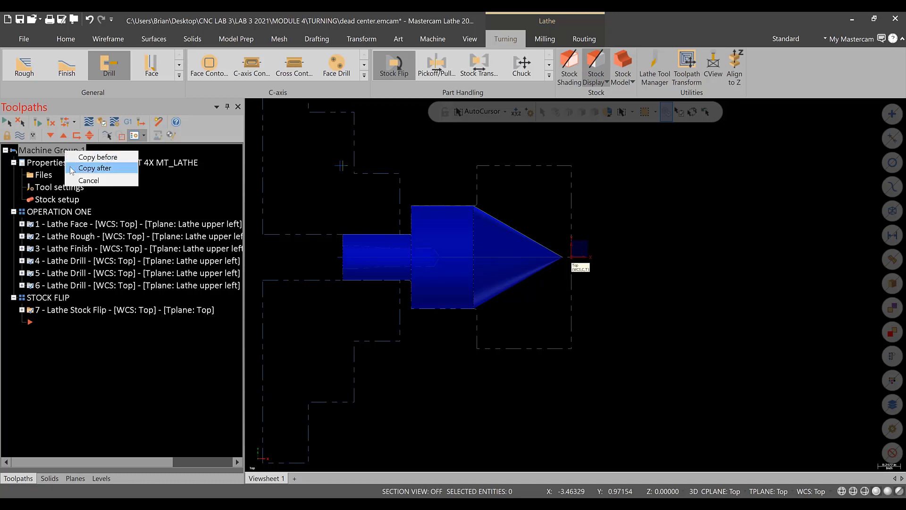
left_click(50, 151)
right_click(50, 150)
mouse_move(94, 207)
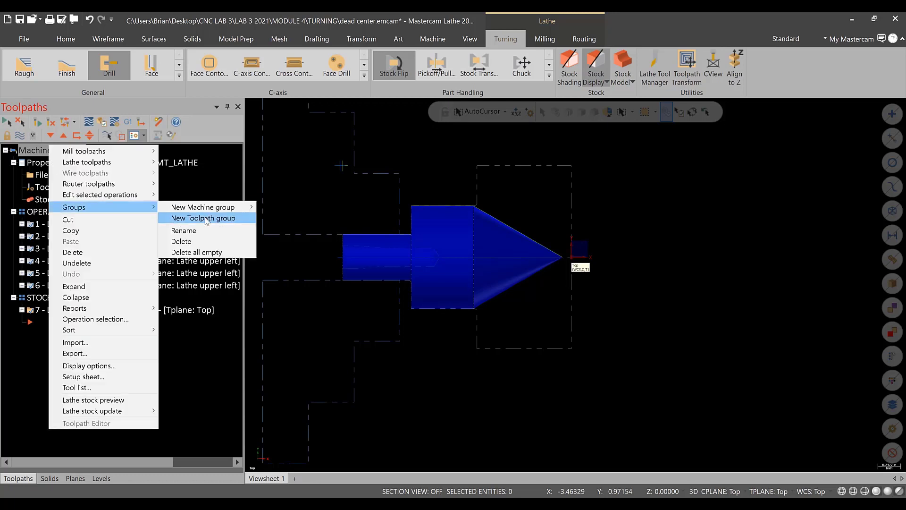
left_click(175, 218)
type("OPERATION TWO")
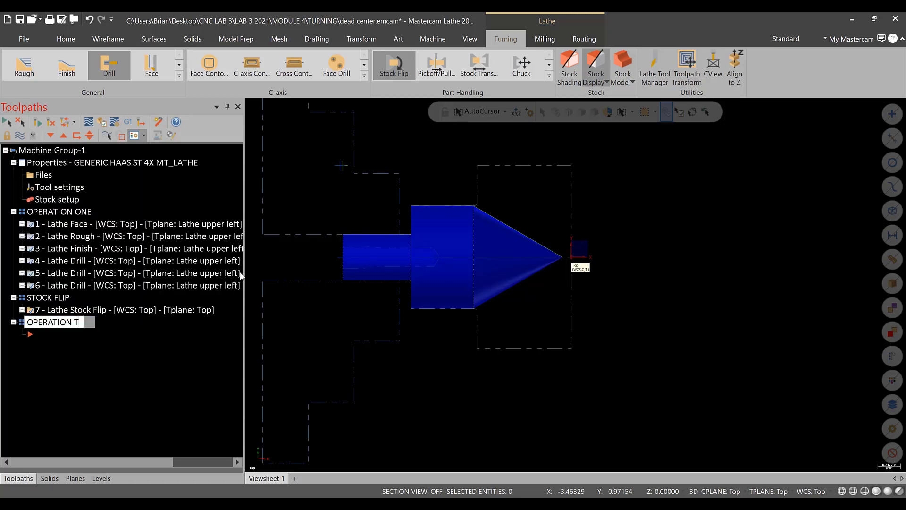
key("BackSpace")
key("BackSpace")
key("BackSpace")
key("BackSpace")
type("TWO")
key("Return")
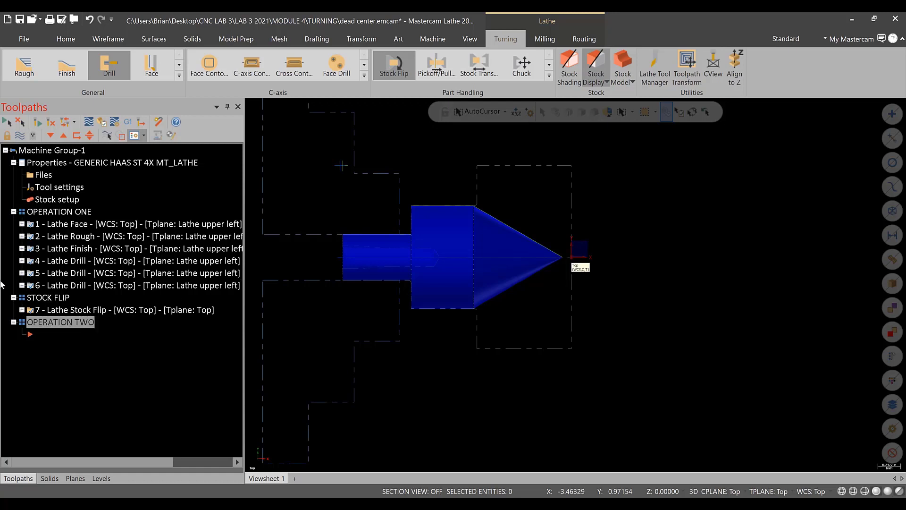
left_click(13, 211)
left_click(14, 224)
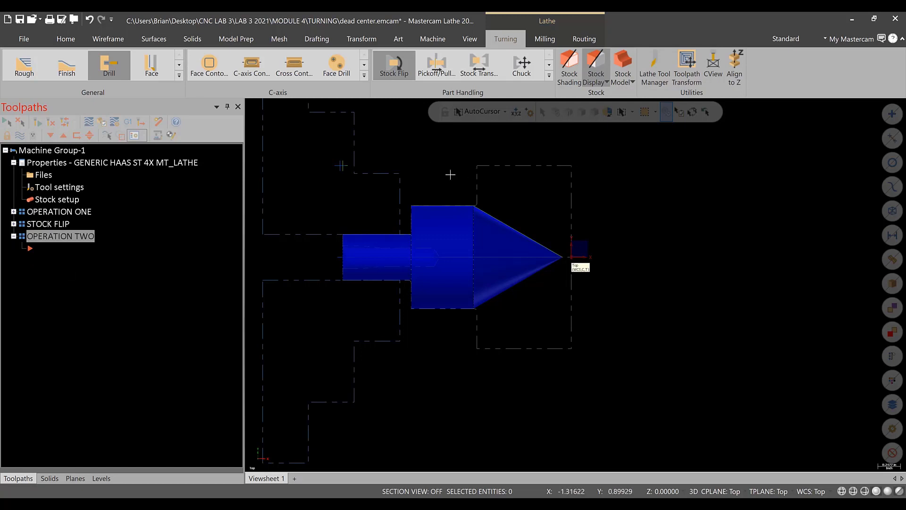
Create a Rough toolpath in OPERATION TWO by chaining the cone's upper edge and select the T0101 OD ROUGH RIGHT - 80 DEG tool
left_click(19, 70)
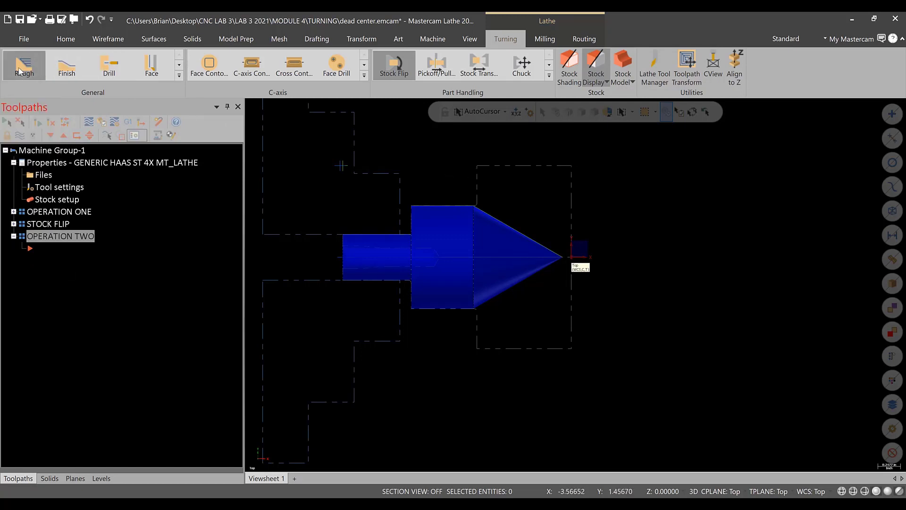
left_click(519, 230)
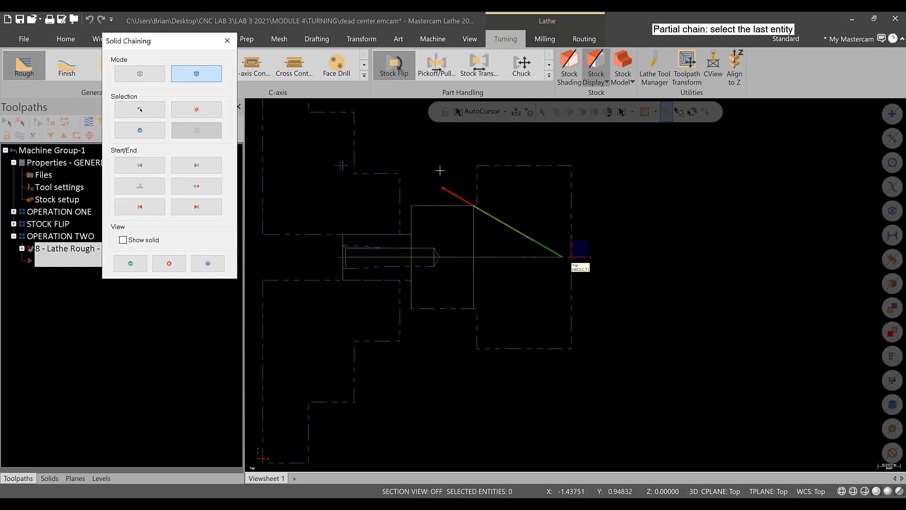
left_click(135, 264)
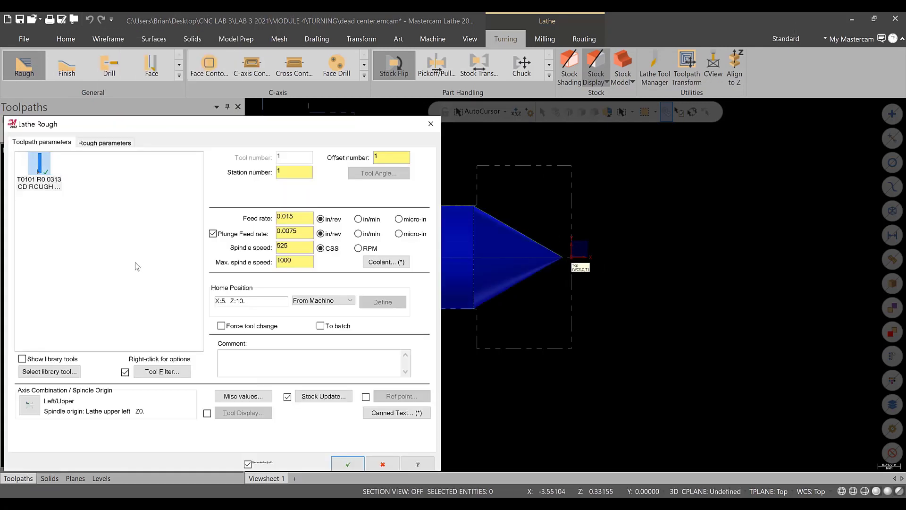
left_click(37, 163)
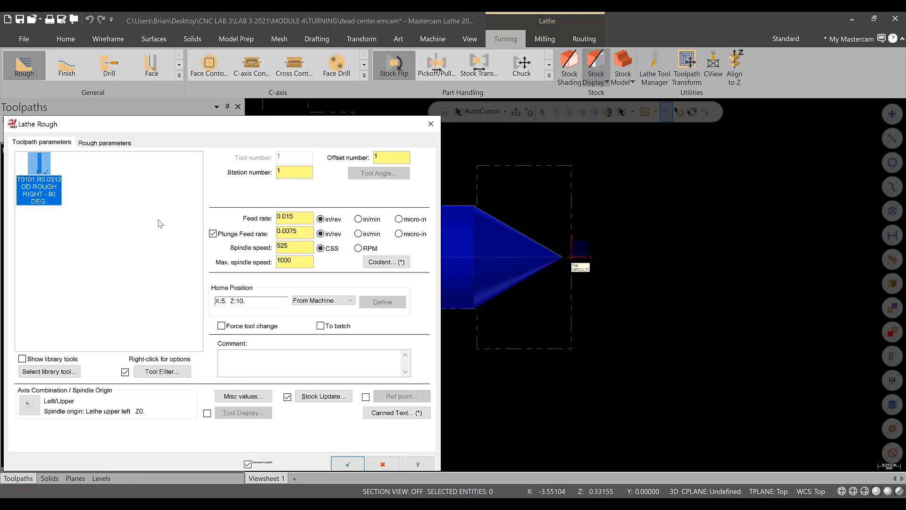
Set the roughing feed rate to 0.008 in/rev and the spindle speed to 200 CSS, and add the comment TAPER ROUGH
double_click(295, 217)
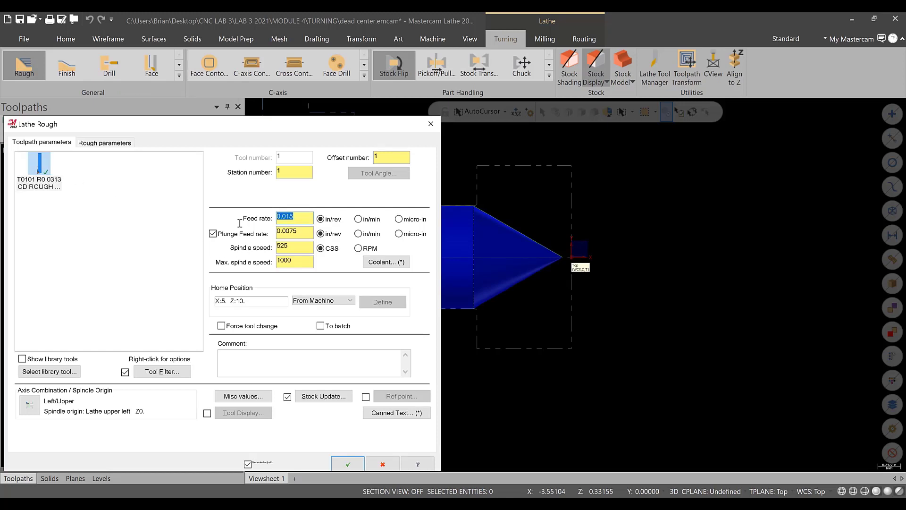
type(".008")
left_click(292, 247)
left_click(302, 261)
double_click(293, 246)
type("200")
left_click(280, 362)
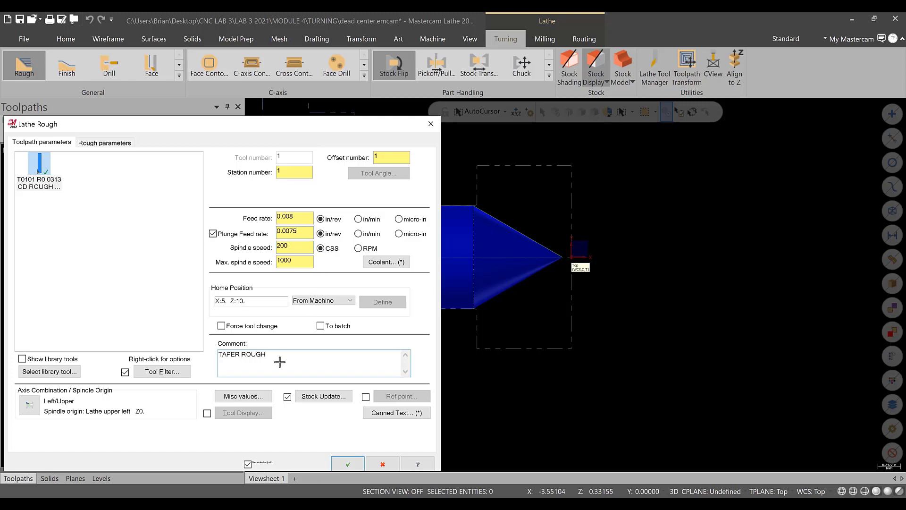
Set the roughing stock to leave to 0.005 in both X and Z, and generate the rough toolpath
left_click(105, 141)
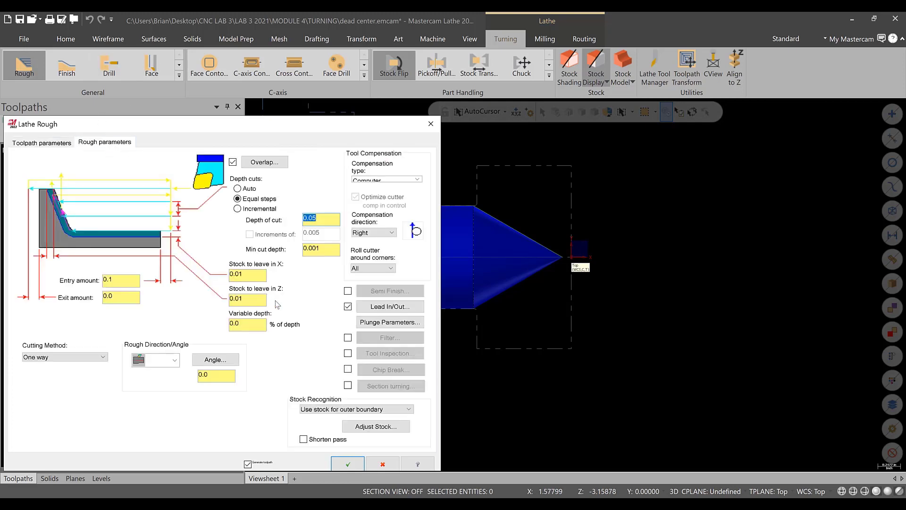
double_click(241, 275)
type(".005")
double_click(265, 301)
type(".005")
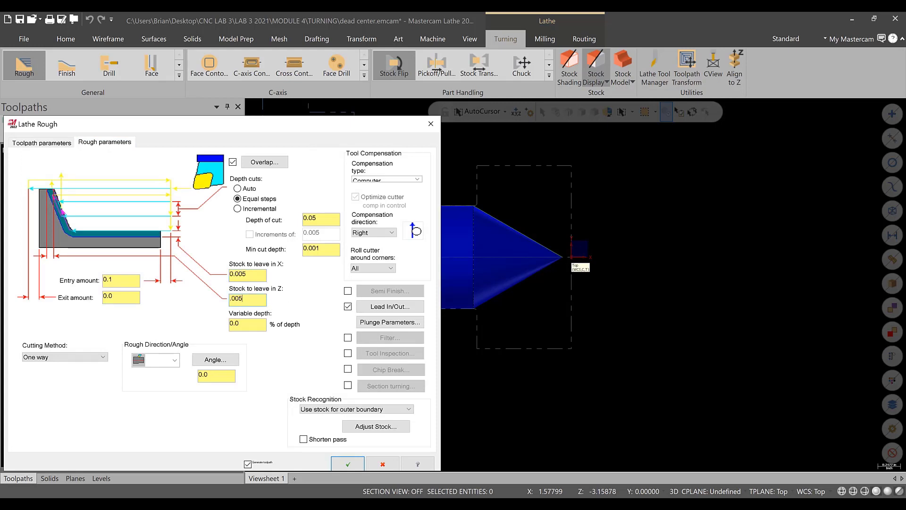
double_click(314, 218)
left_click(333, 249)
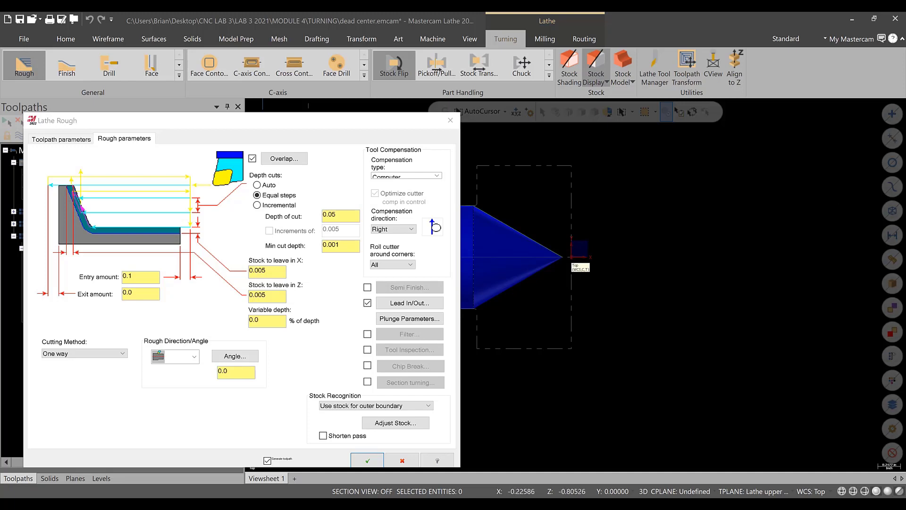
left_click(431, 227)
left_click(368, 458)
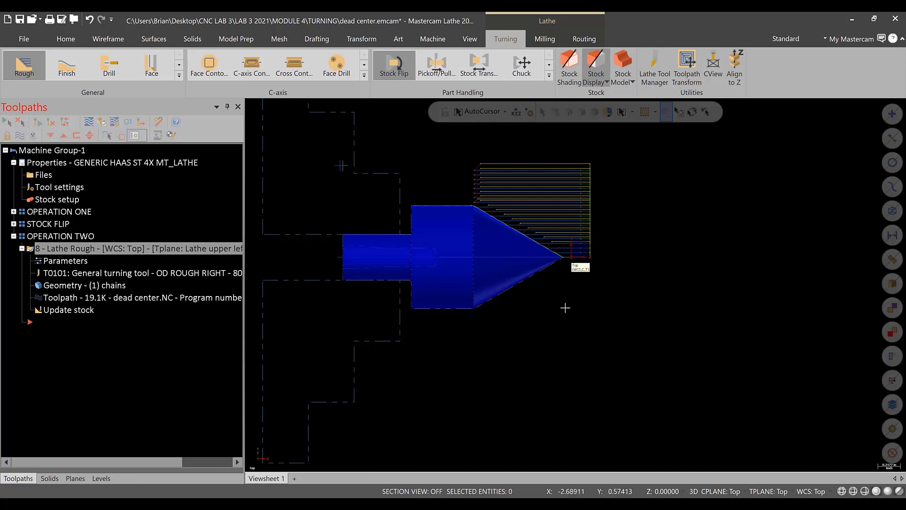
Examine the rough passes along the taper and backplot the rough toolpath to check the tool motion near the shoulder
scroll(542, 245, "up", 5)
scroll(416, 156, "up", 3)
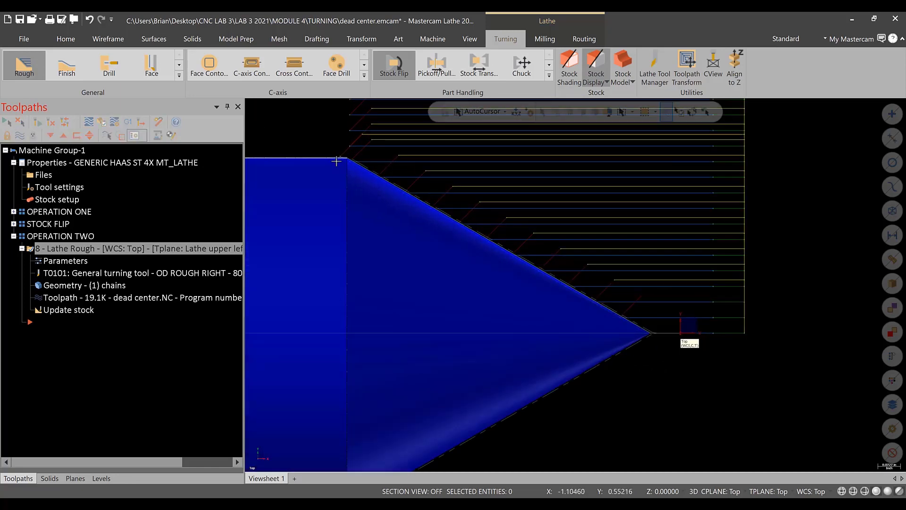
scroll(408, 158, "down", 6)
scroll(408, 158, "up", 2)
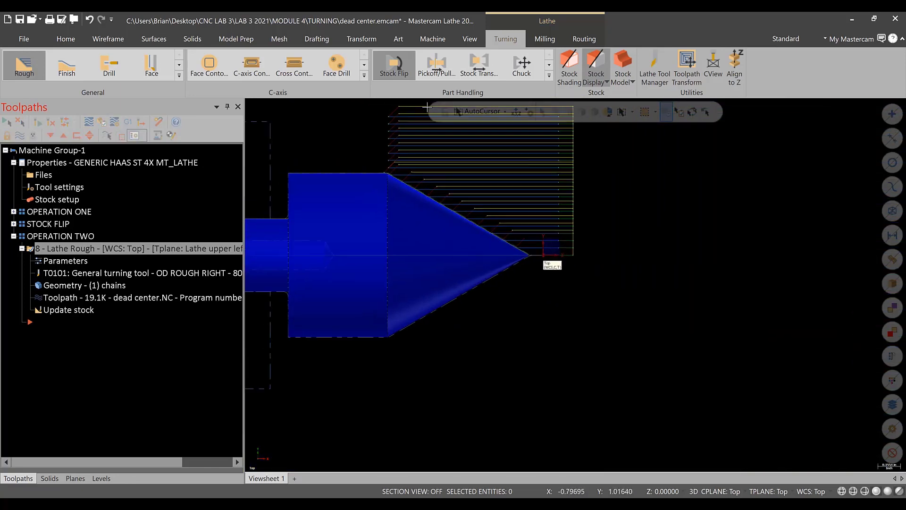
left_click(89, 121)
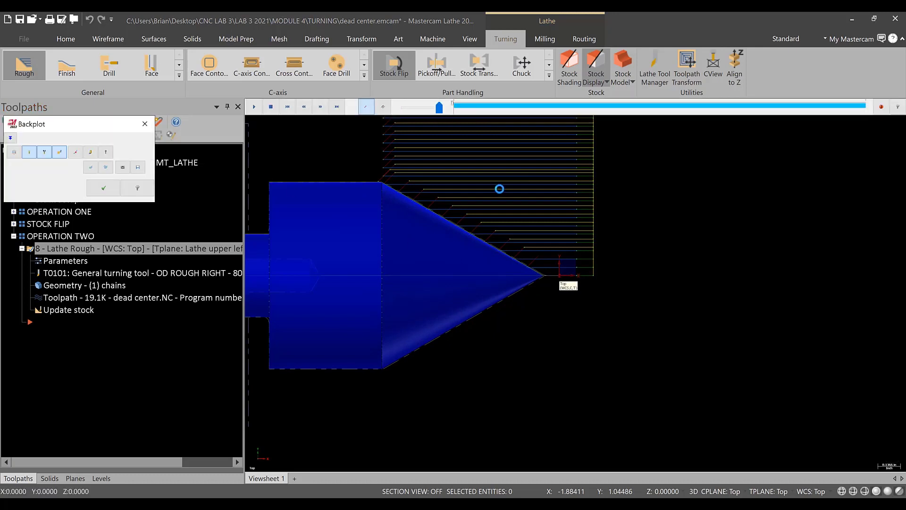
scroll(499, 187, "down", 3)
left_click(253, 106)
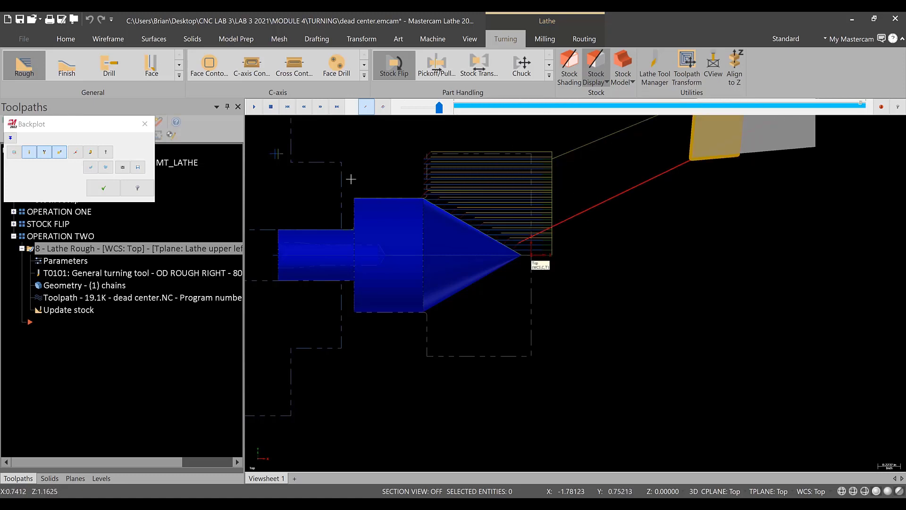
scroll(455, 187, "up", 4)
scroll(445, 201, "up", 3)
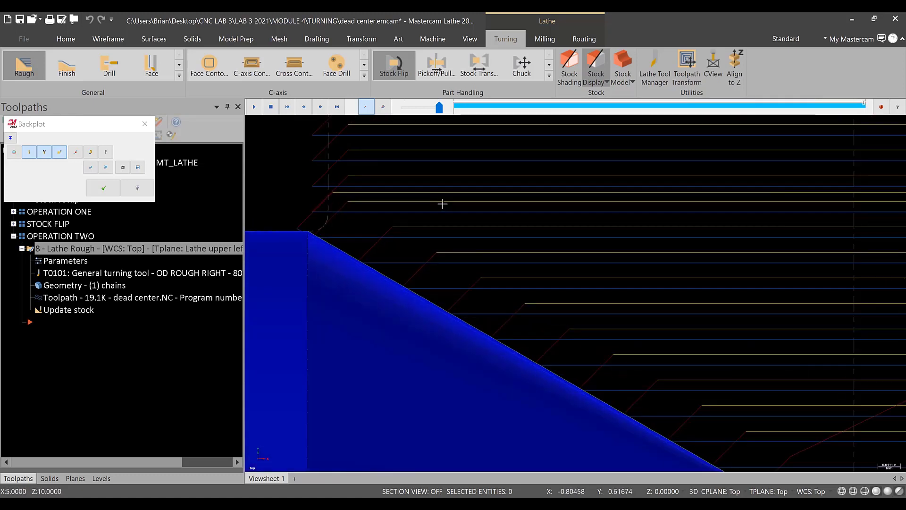
left_click(145, 124)
scroll(519, 298, "down", 4)
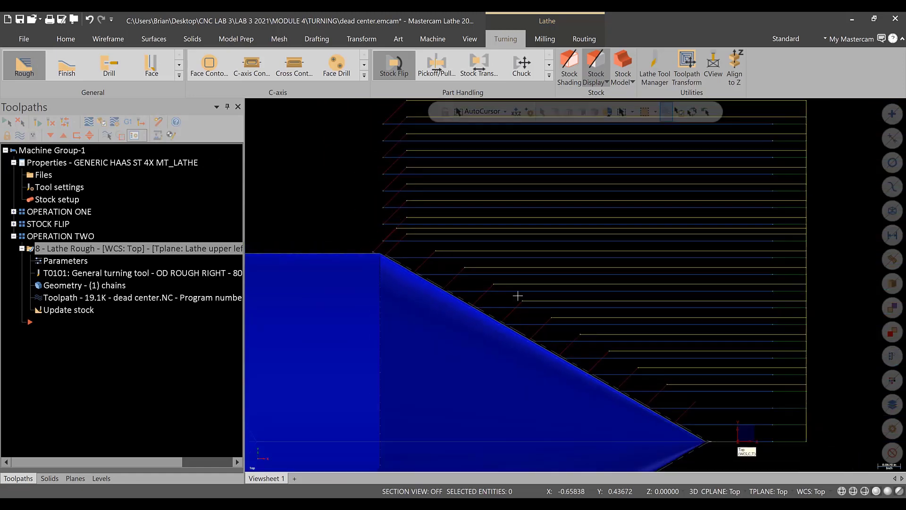
scroll(24, 246, "down", 1)
Collapse the taper rough operation and hide its toolpath display
left_click(24, 247)
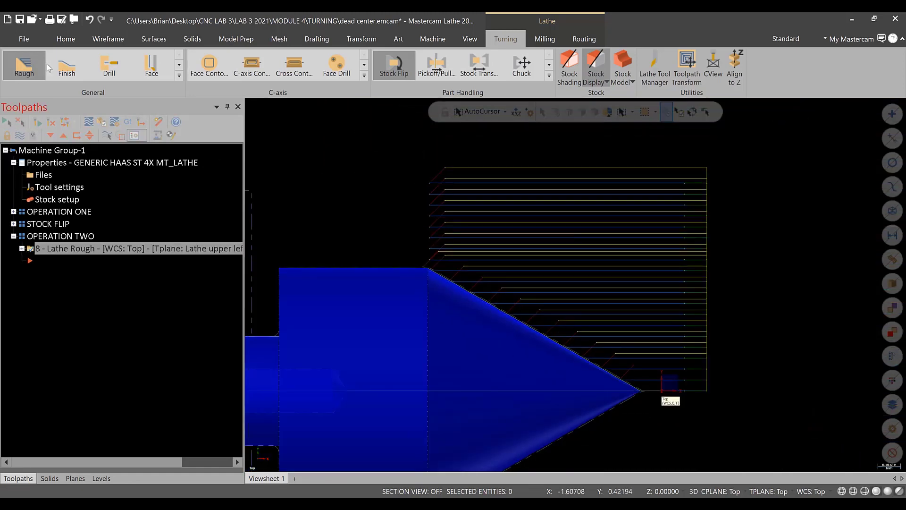
left_click(57, 72)
left_click(184, 268)
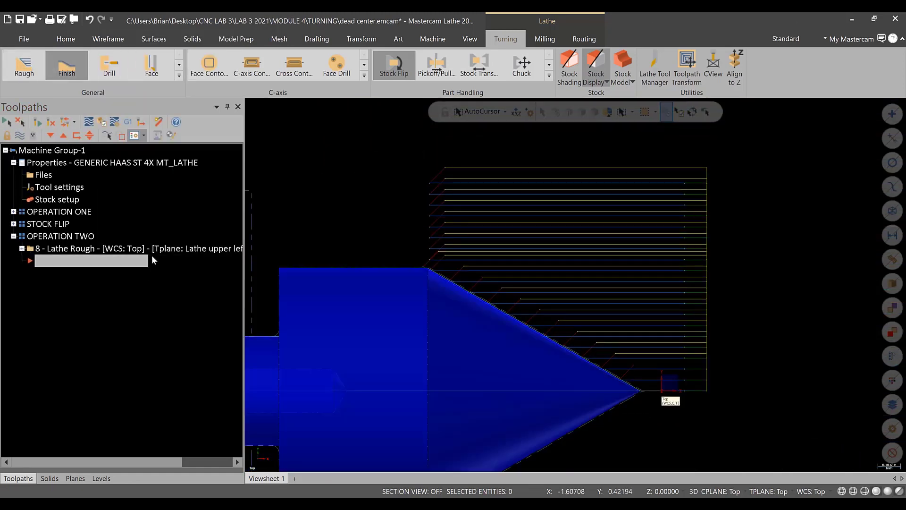
left_click(20, 136)
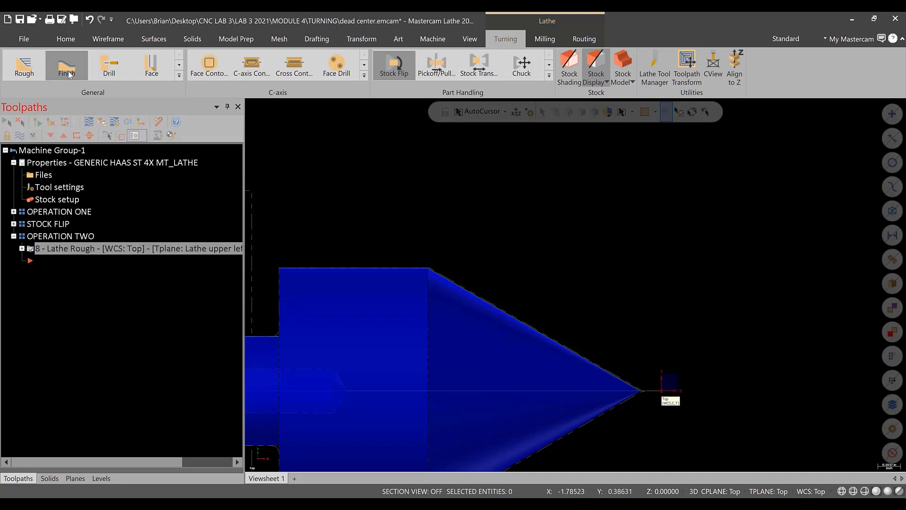
Start a Finish toolpath and chain the cone's upper edge from the tip towards the shoulder
left_click(68, 71)
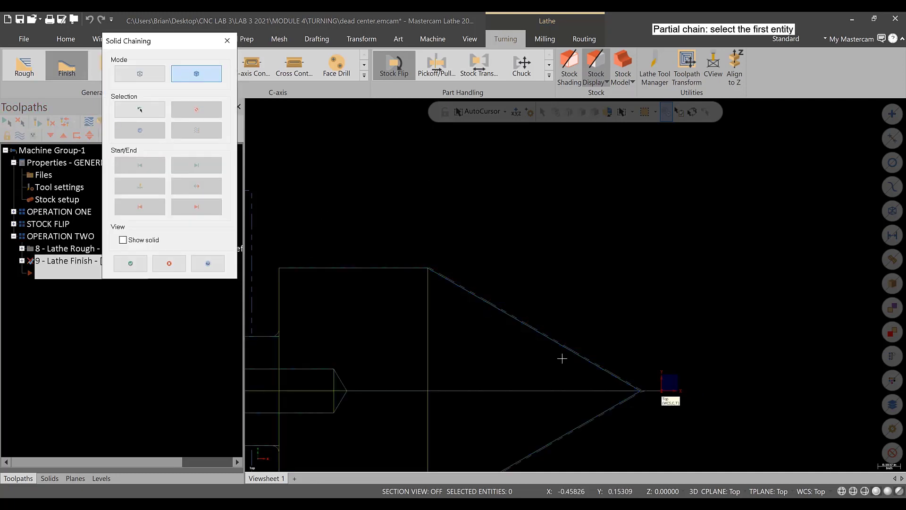
left_click(520, 319)
left_click(197, 205)
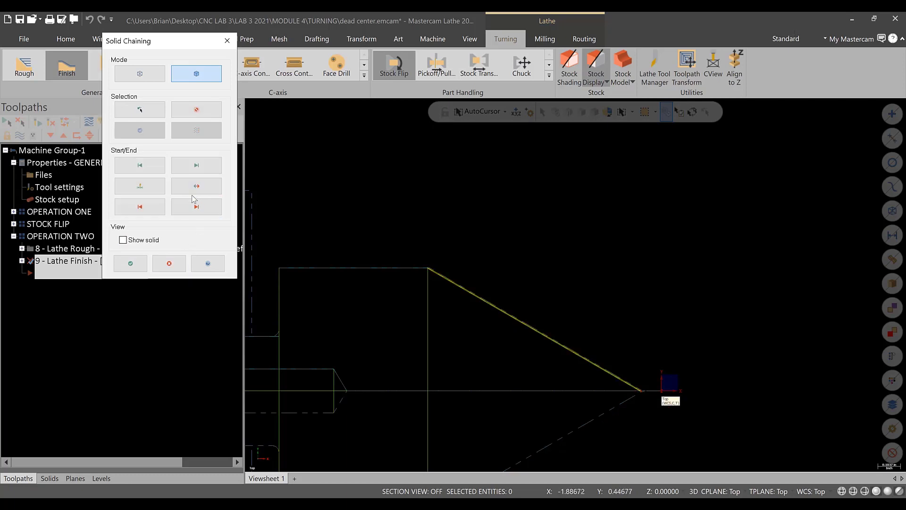
left_click(130, 263)
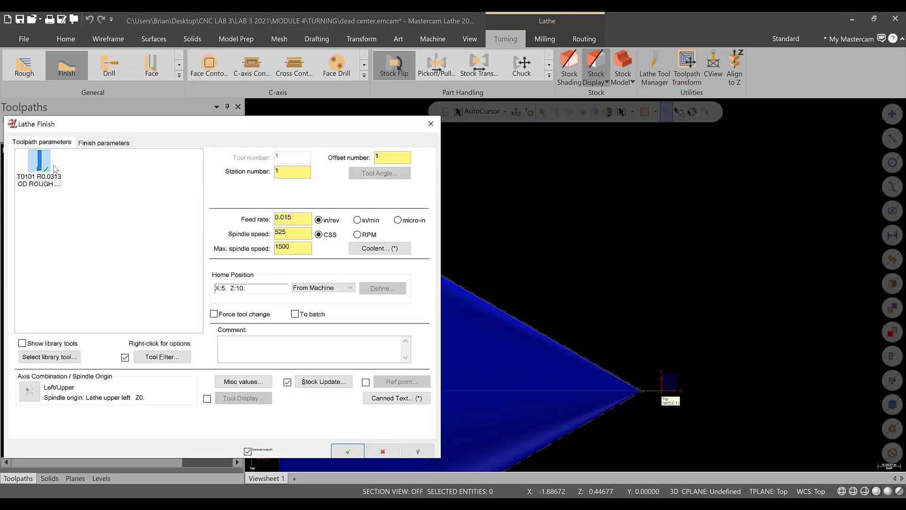
Set the finishing feed rate to 0.003 in/rev and add the comment TAPER FINISH
double_click(291, 218)
key("BackSpace")
key("Tab")
key("Tab")
left_click(245, 344)
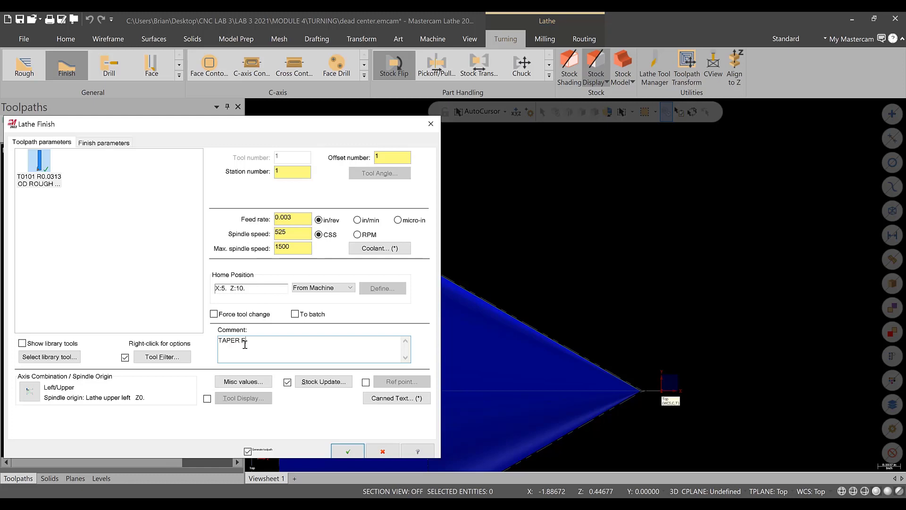
Extend the end of the finish contour by 0.05 in the lead-out settings and generate the finish toolpath
left_click(104, 143)
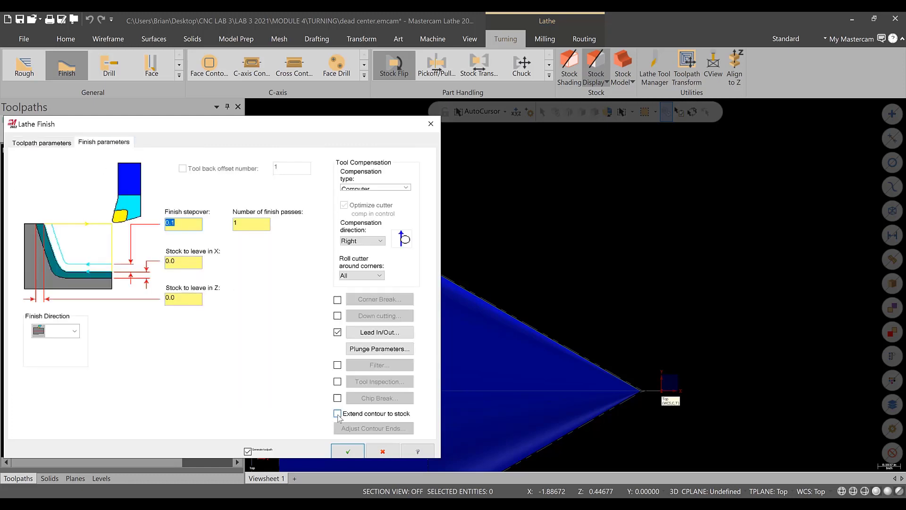
left_click(375, 332)
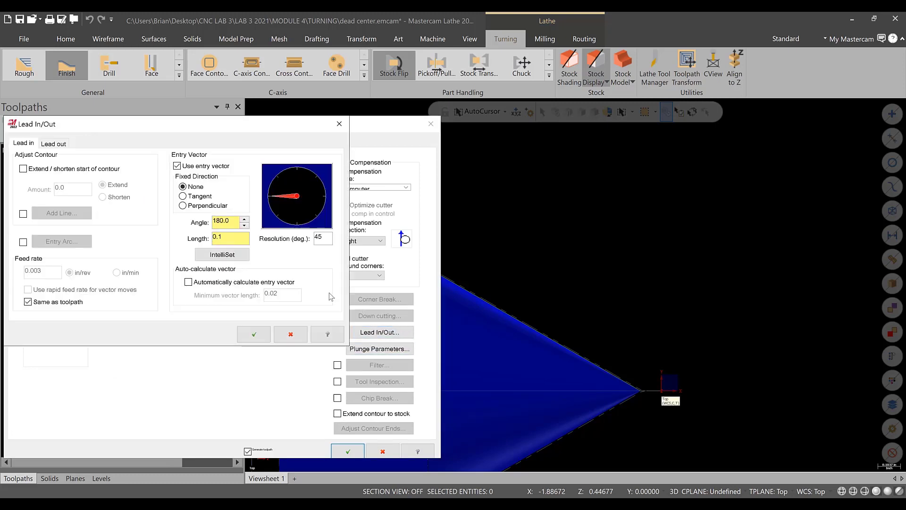
left_click(48, 144)
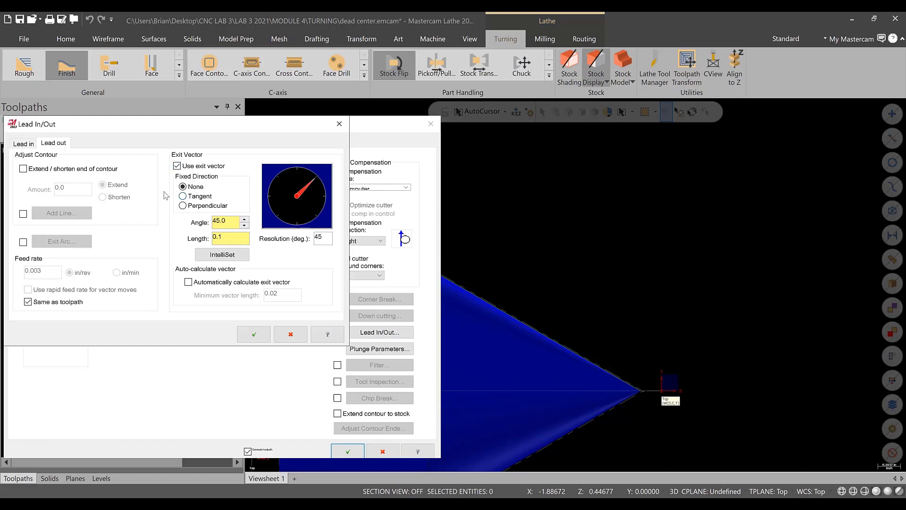
left_click(23, 168)
left_click_drag(77, 188, 27, 193)
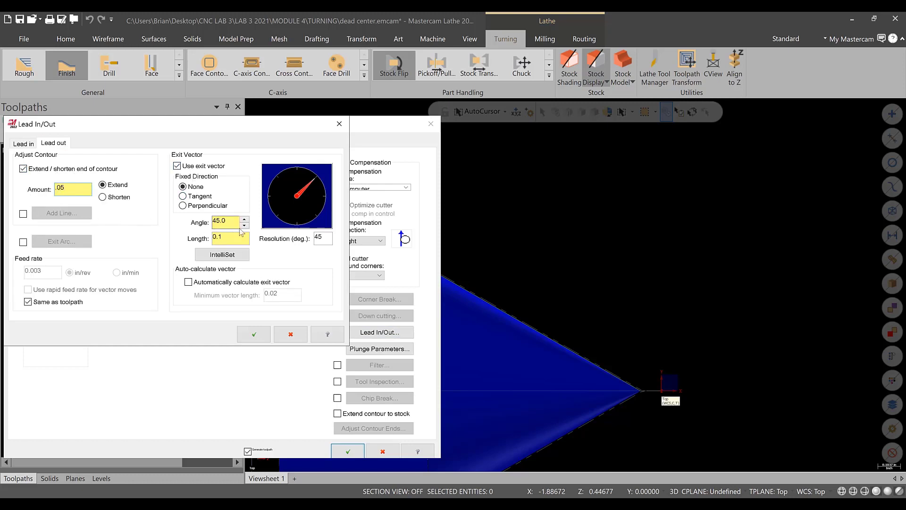
left_click(23, 143)
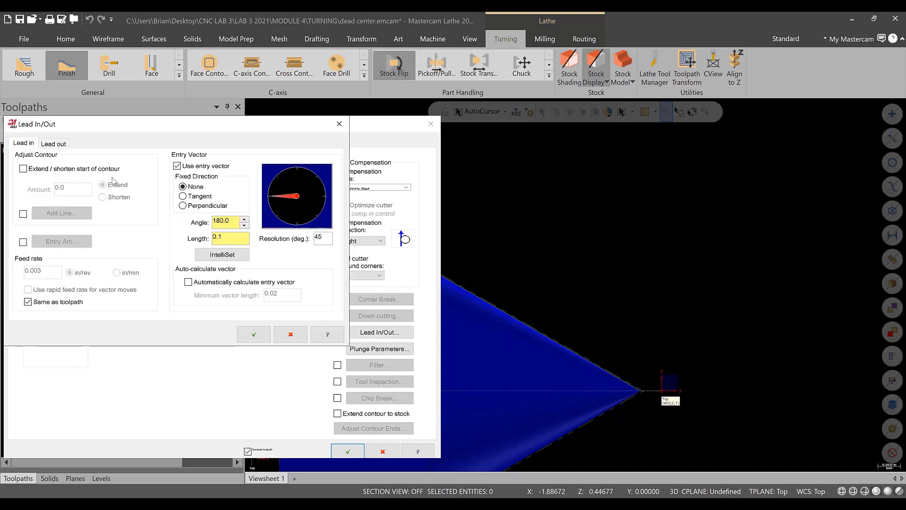
left_click(253, 333)
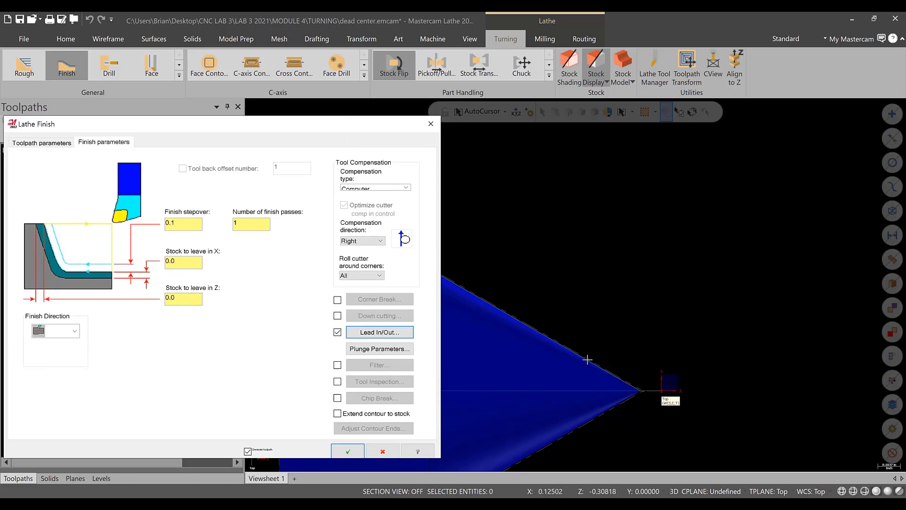
left_click(26, 142)
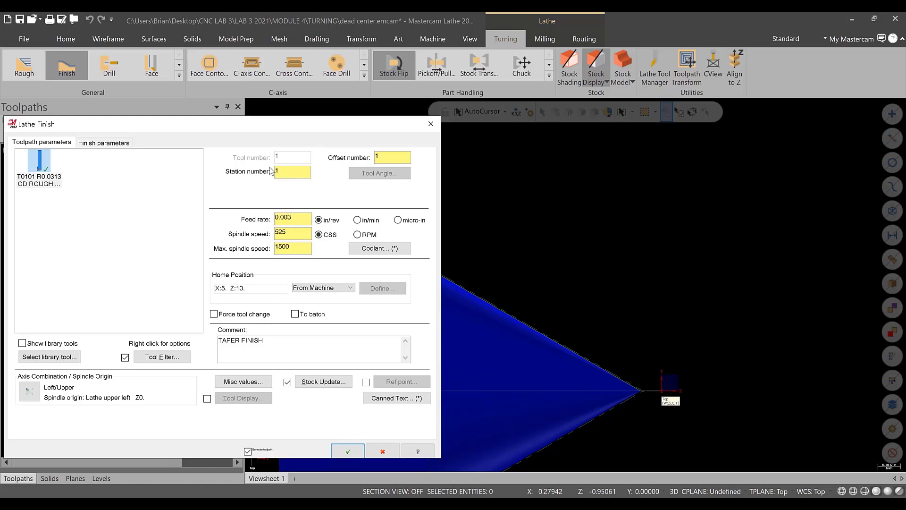
left_click(350, 451)
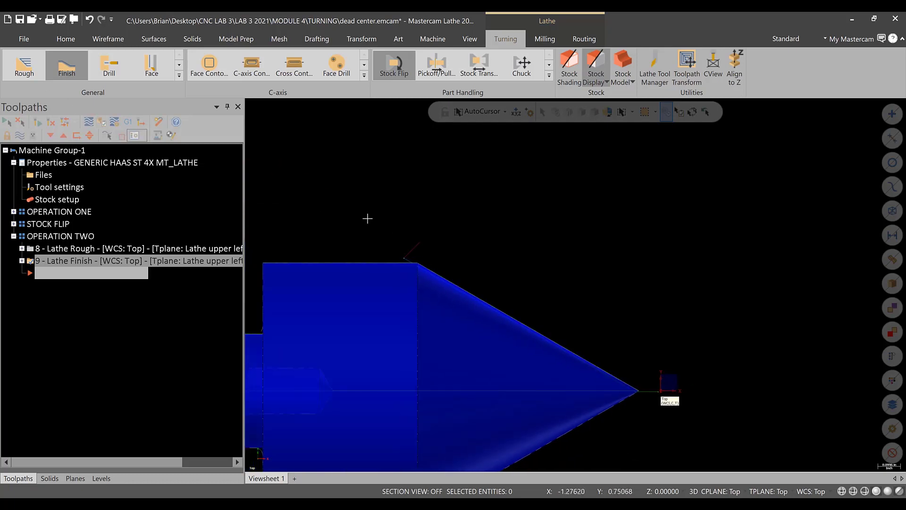
Backplot the taper finish toolpath and examine the insert's position at the cone's tip
key("alt+t")
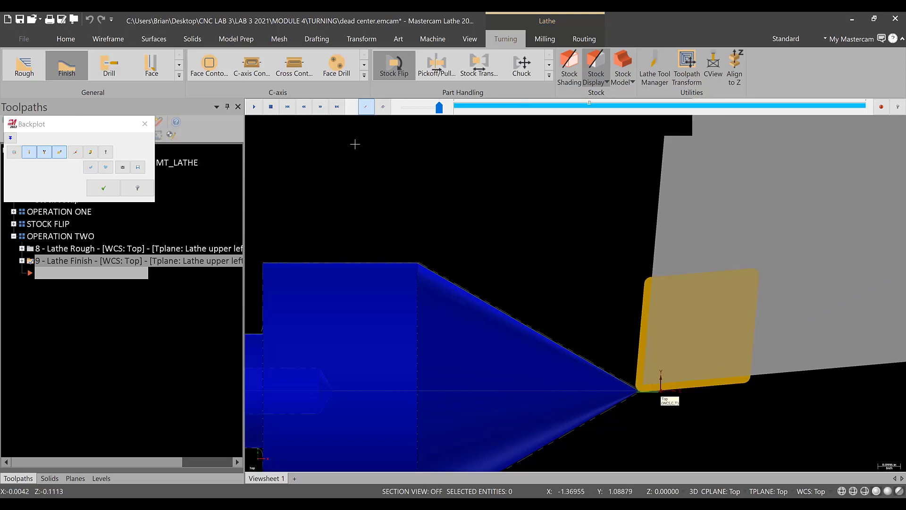
scroll(613, 384, "up", 4)
scroll(628, 381, "up", 2)
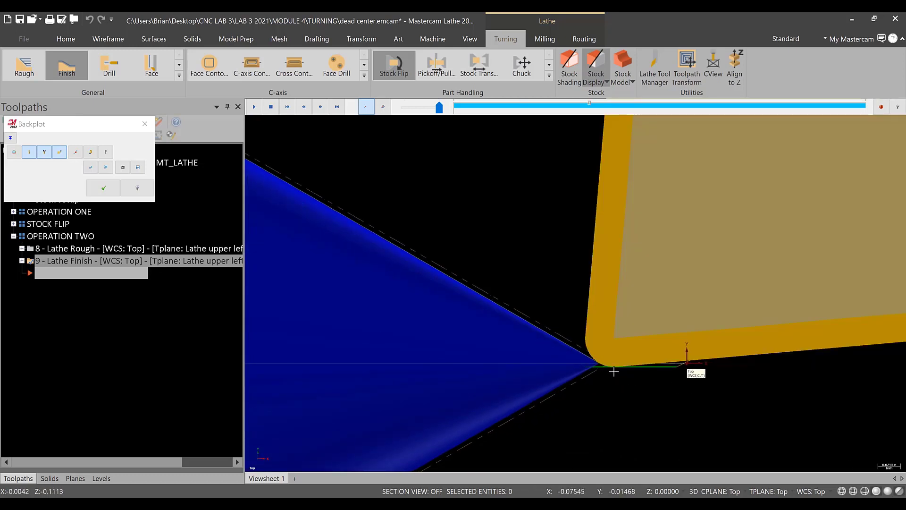
left_click(143, 127)
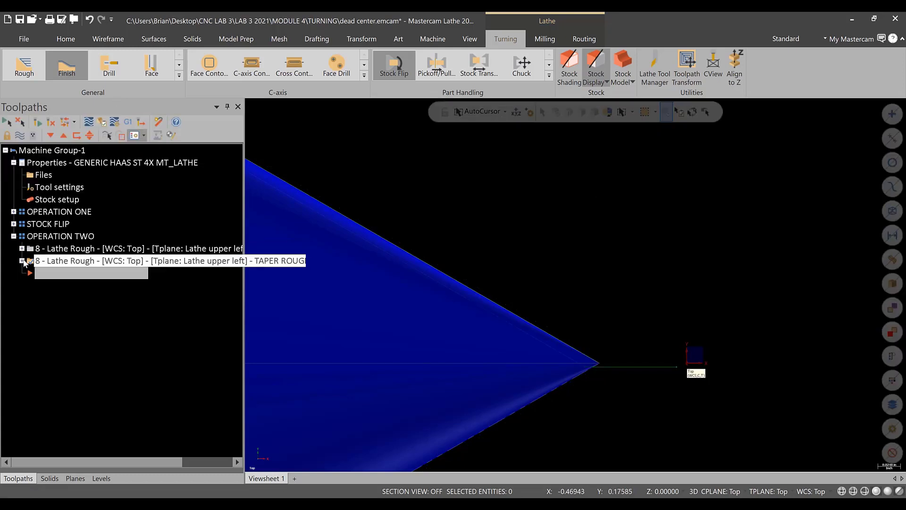
Set the taper finish's lead-in entry vector to a 135-degree angle
left_click(22, 260)
left_click(67, 275)
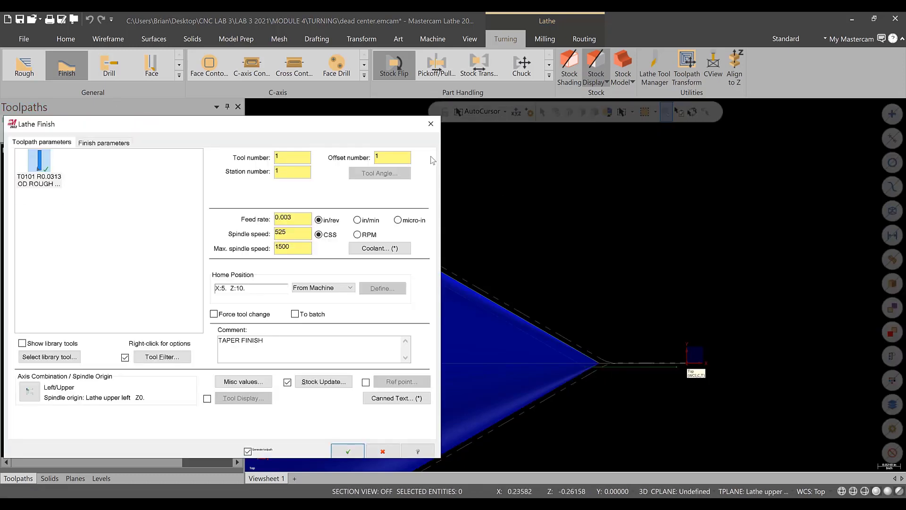
left_click(92, 144)
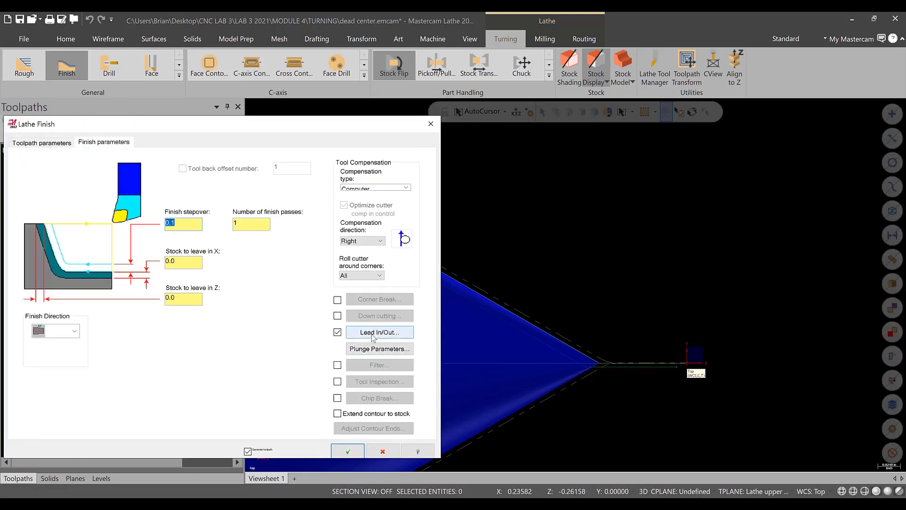
left_click(352, 332)
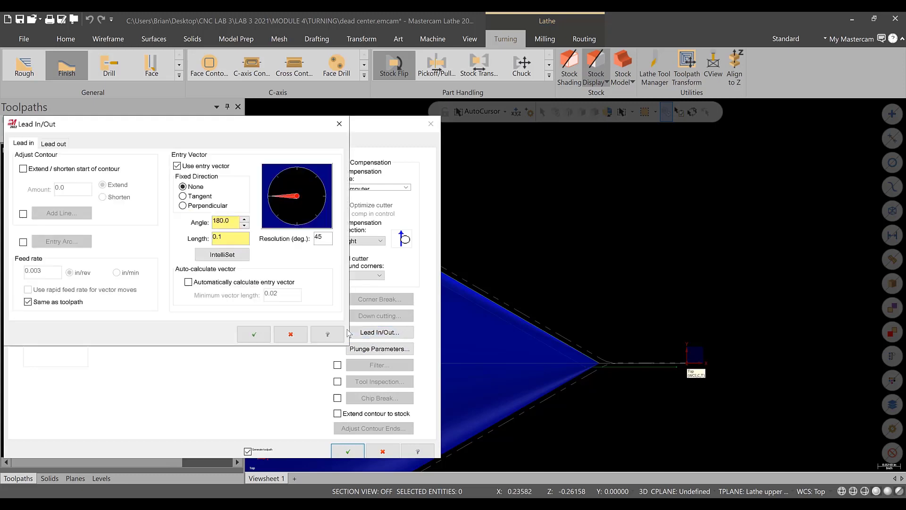
left_click(283, 184)
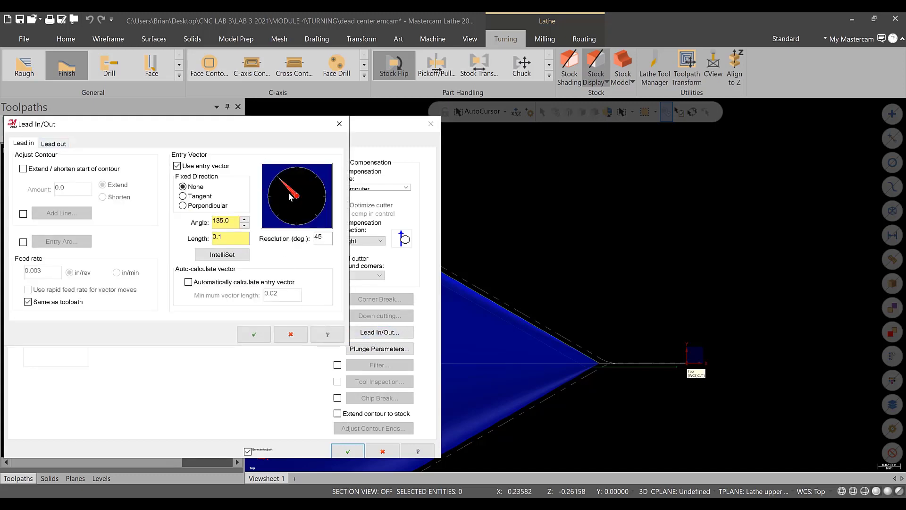
left_click(253, 334)
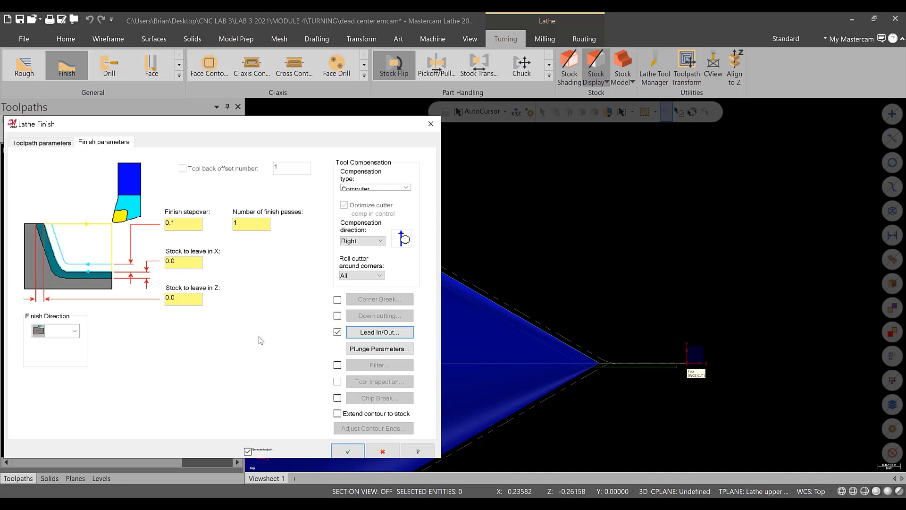
Regenerate the finish toolpath, ignoring the tool clearance warning and continuing past the stock collision warning
left_click(348, 450)
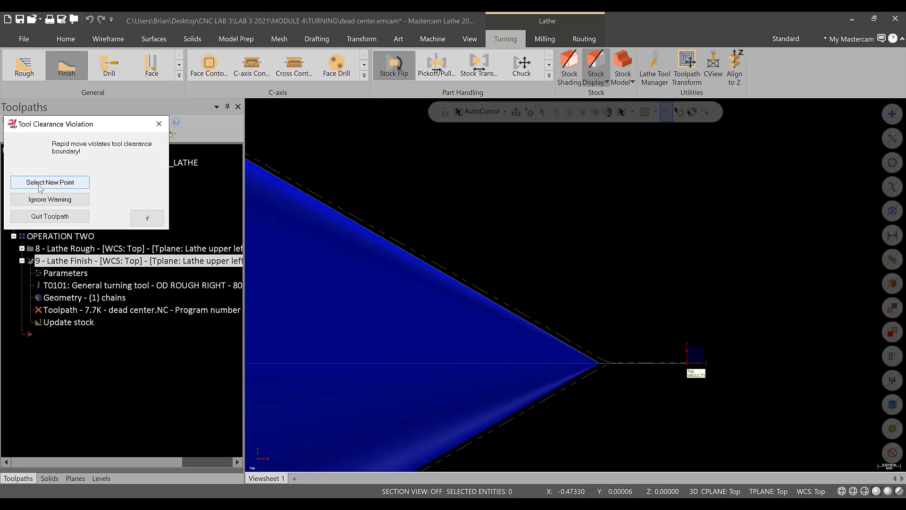
left_click(50, 200)
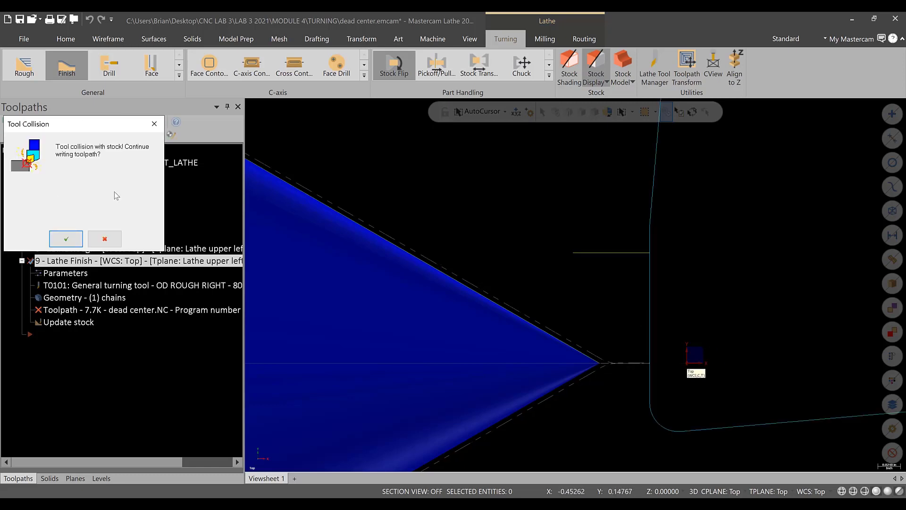
left_click(66, 238)
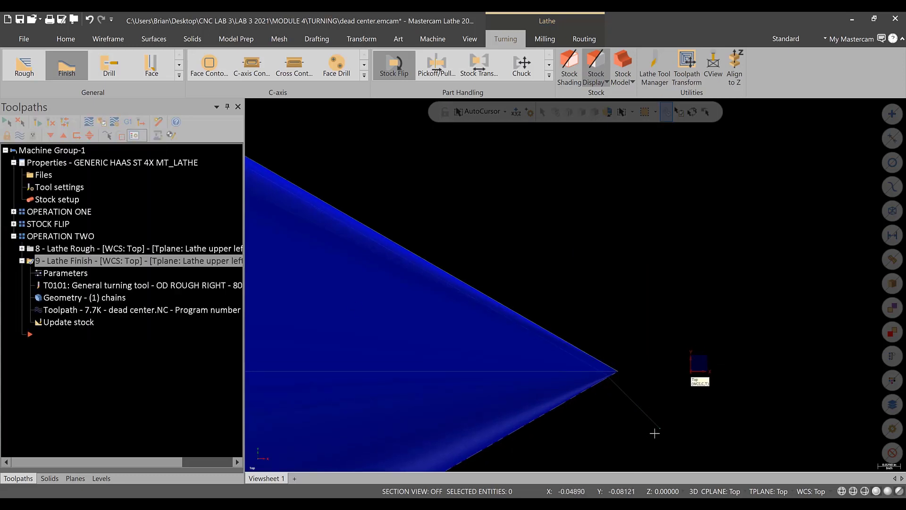
scroll(650, 433, "up", 3)
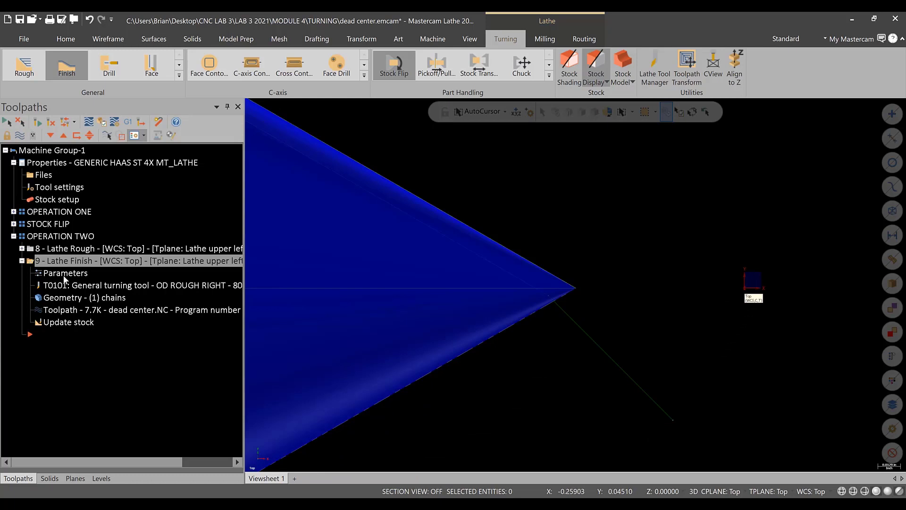
Change the taper finish's lead-in angle resolution to 30 degrees and set the entry vector angle to 150 degrees
left_click(63, 275)
left_click(380, 332)
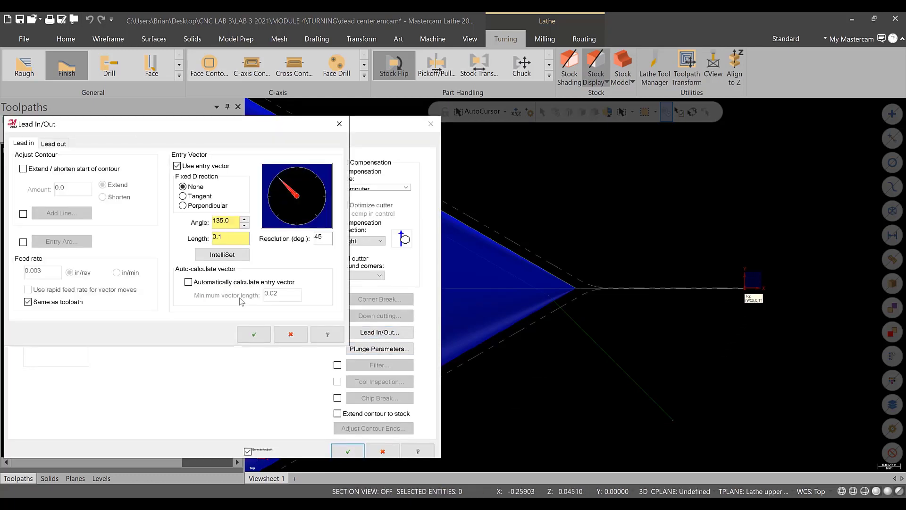
left_click_drag(330, 238, 284, 234)
left_click(245, 220)
left_click(244, 219)
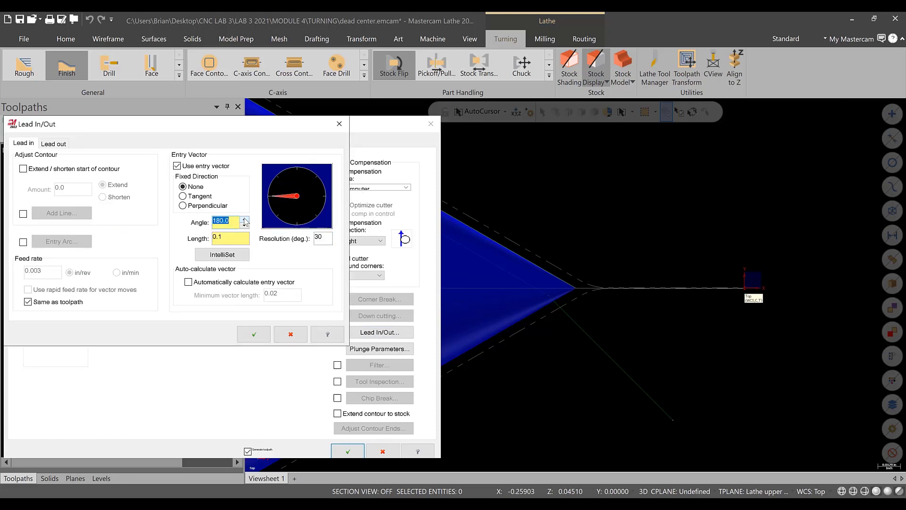
left_click(245, 225)
left_click(254, 333)
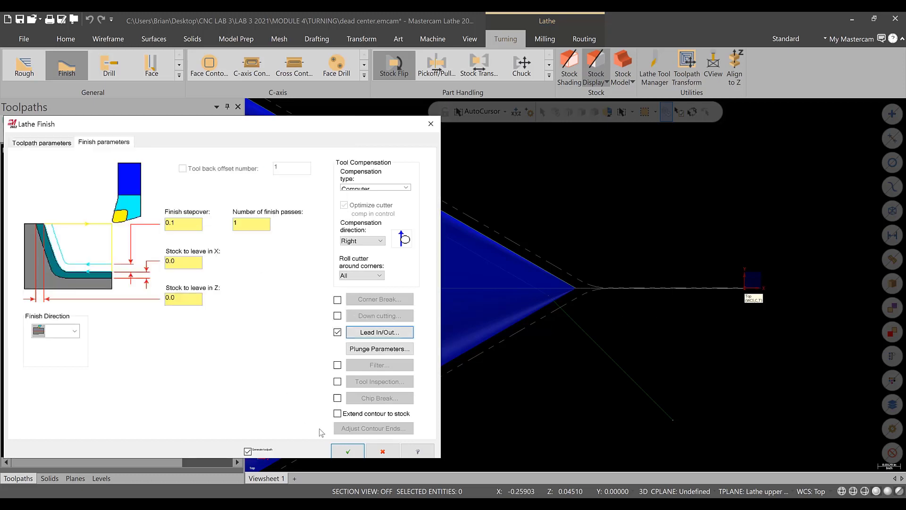
Regenerate the taper finish with the new entry angle, overriding the clearance and collision warnings
left_click(348, 451)
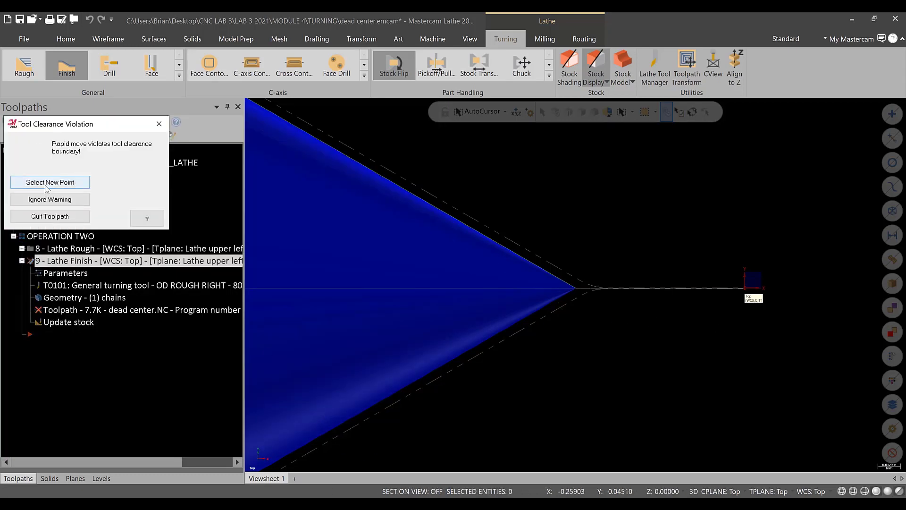
left_click(53, 201)
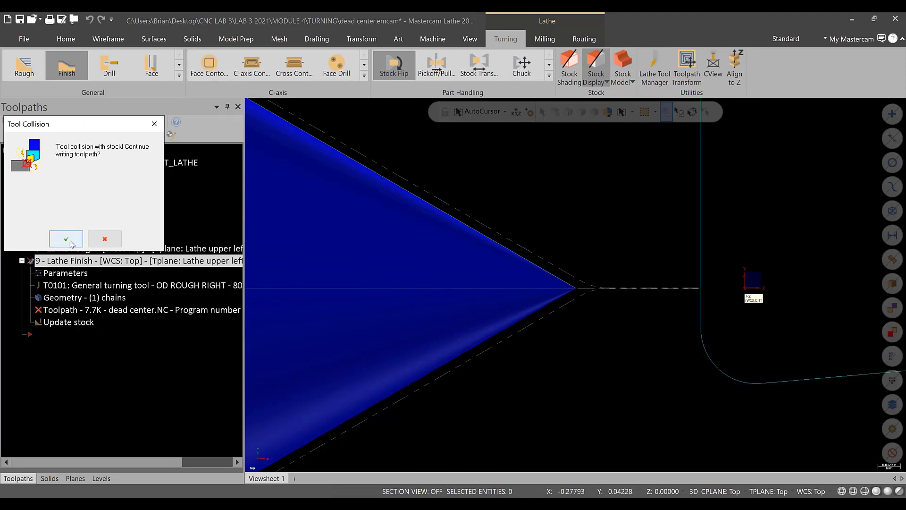
left_click(71, 242)
scroll(486, 293, "down", 2)
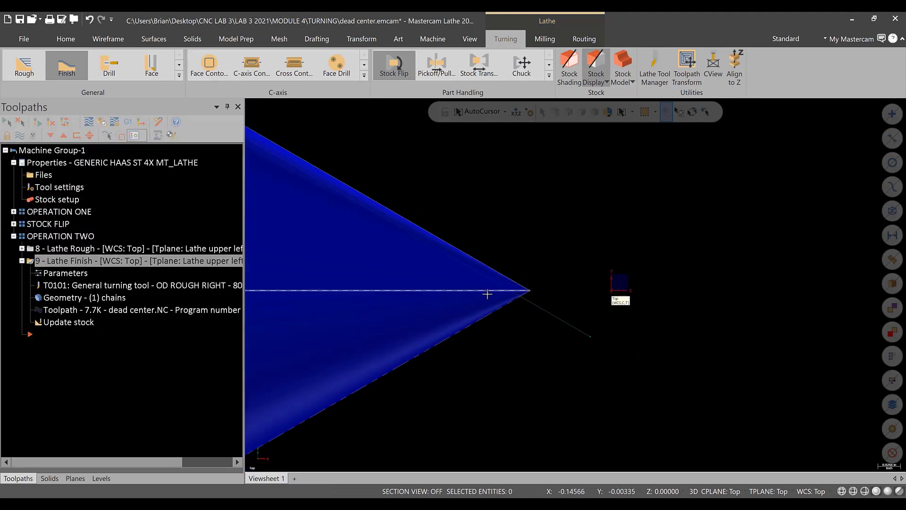
Backplot the taper finish to examine where the insert enters at the cone's tip, and recheck its finish parameters
left_click(88, 123)
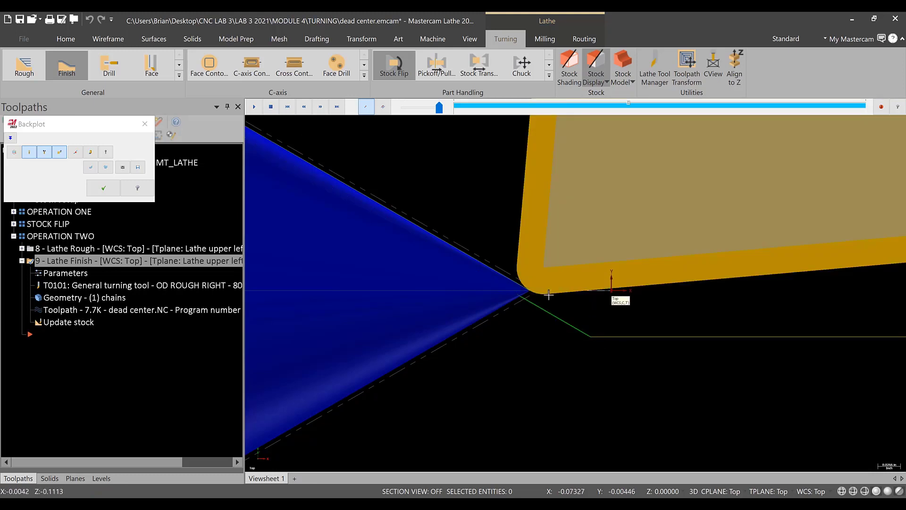
scroll(548, 295, "up", 4)
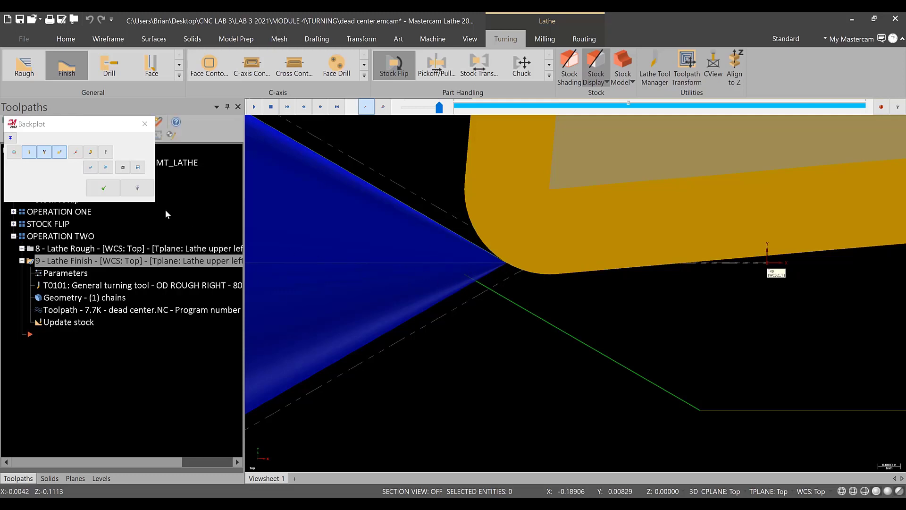
left_click(102, 192)
left_click(65, 273)
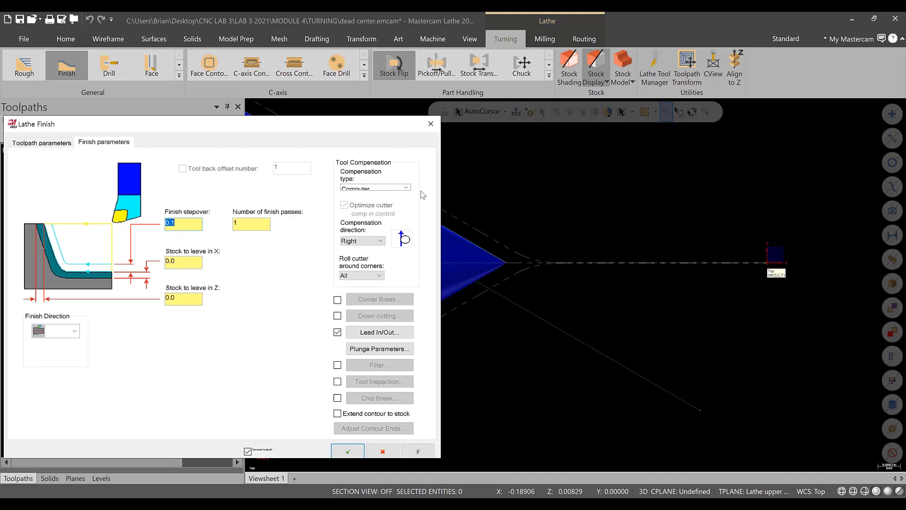
left_click(348, 452)
scroll(425, 347, "down", 2)
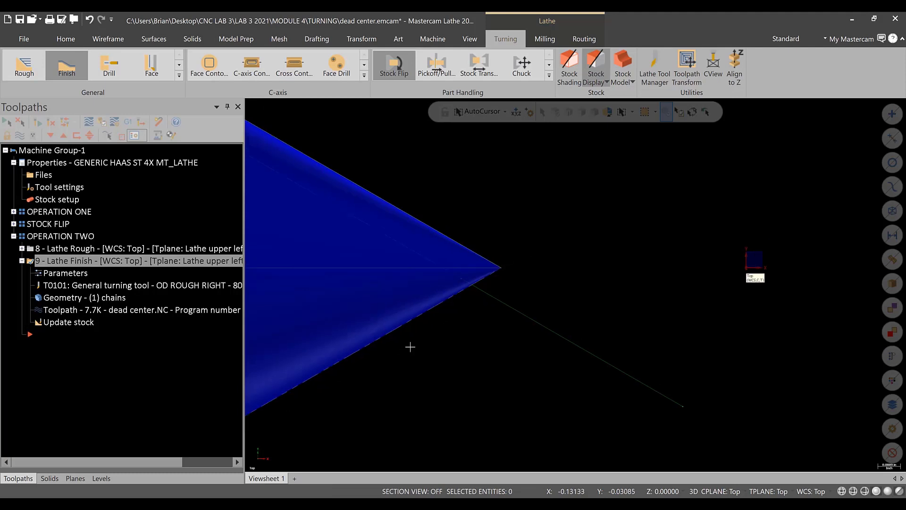
Extend the start of the finish contour by 0.05 in in the lead-in settings and regenerate the toolpath
left_click(57, 274)
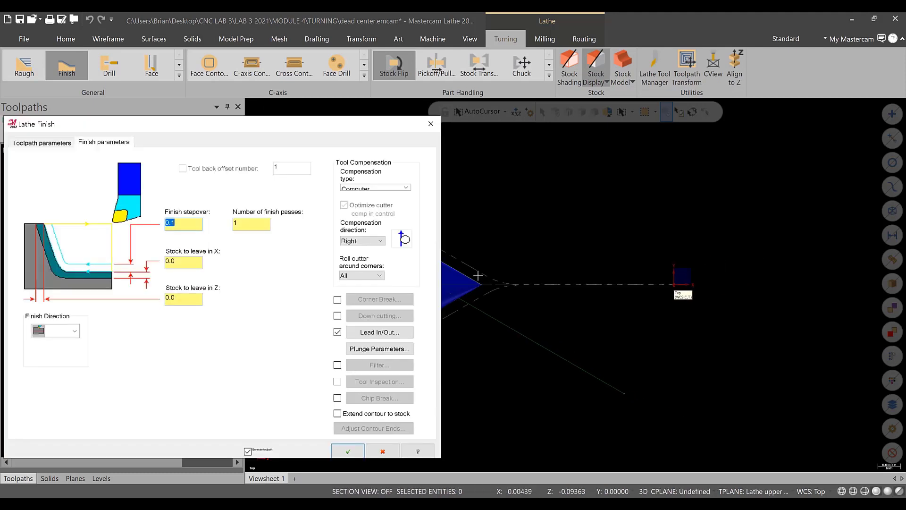
left_click(379, 332)
left_click(41, 169)
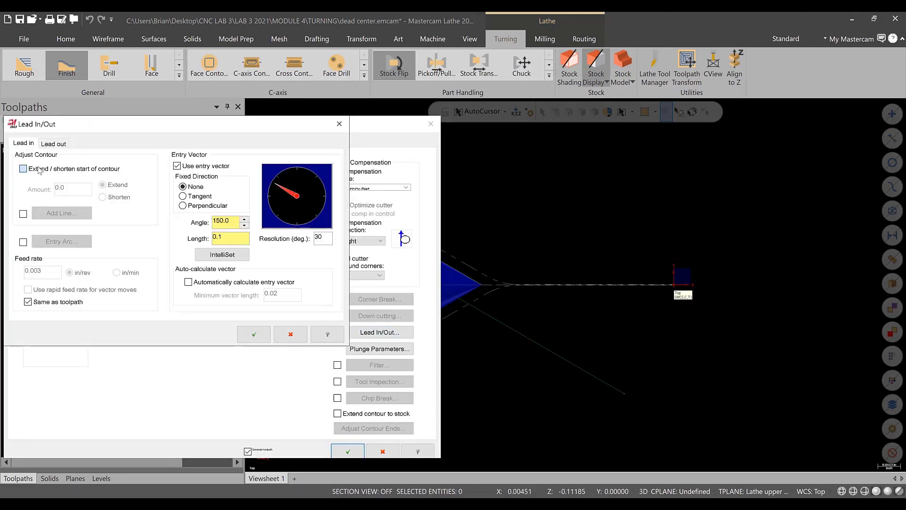
left_click_drag(83, 190, 26, 189)
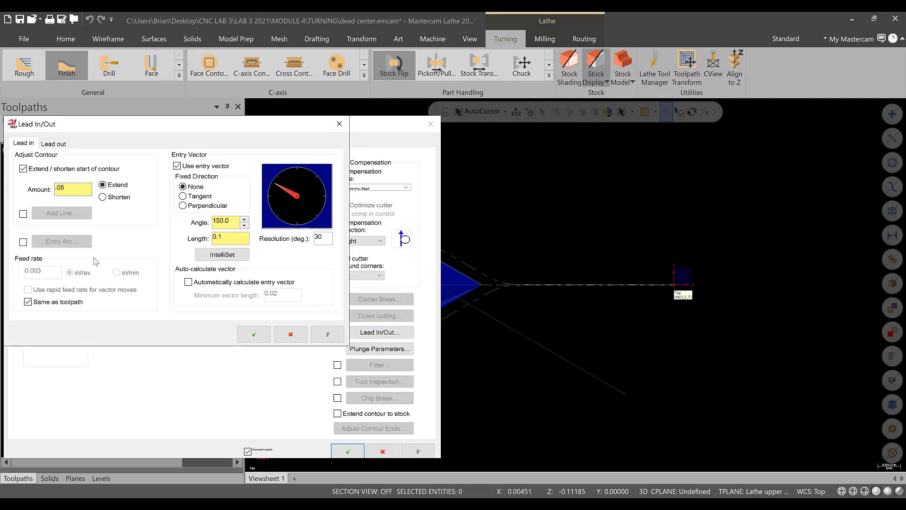
left_click(254, 334)
left_click(347, 451)
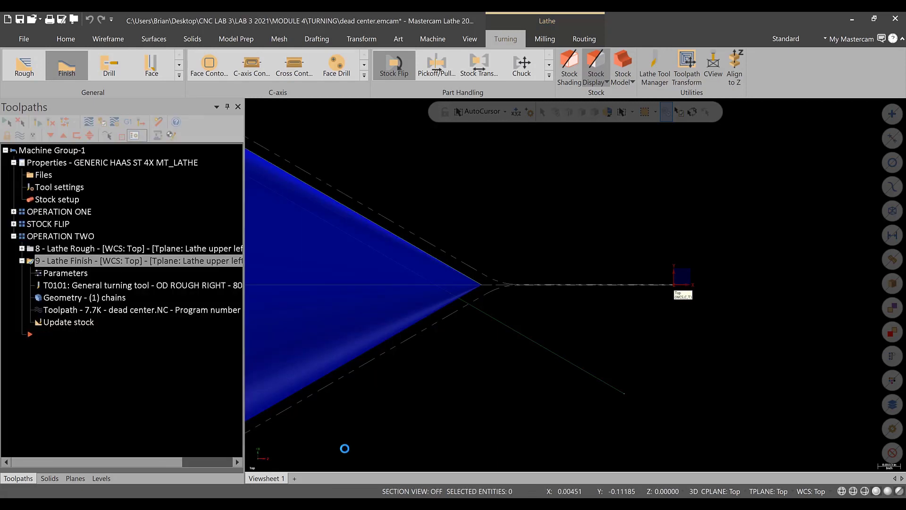
scroll(460, 308, "down", 4)
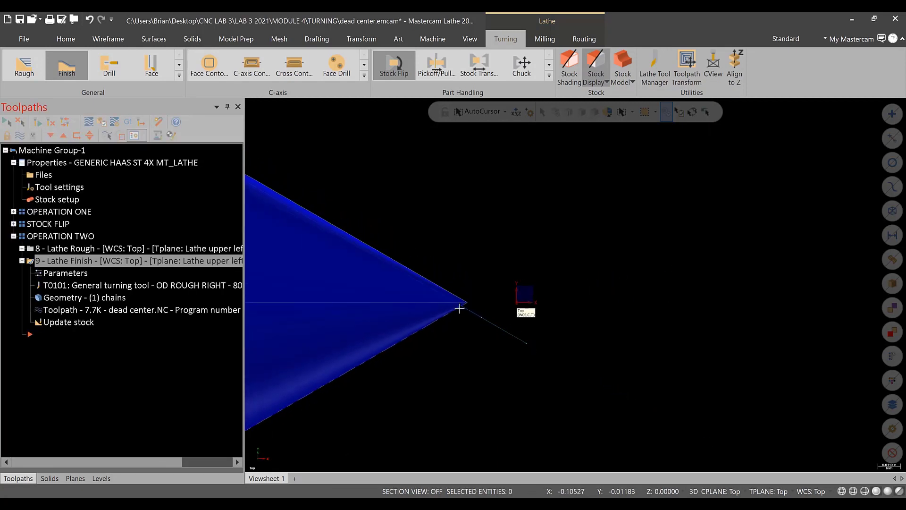
scroll(460, 308, "down", 2)
scroll(333, 259, "up", 2)
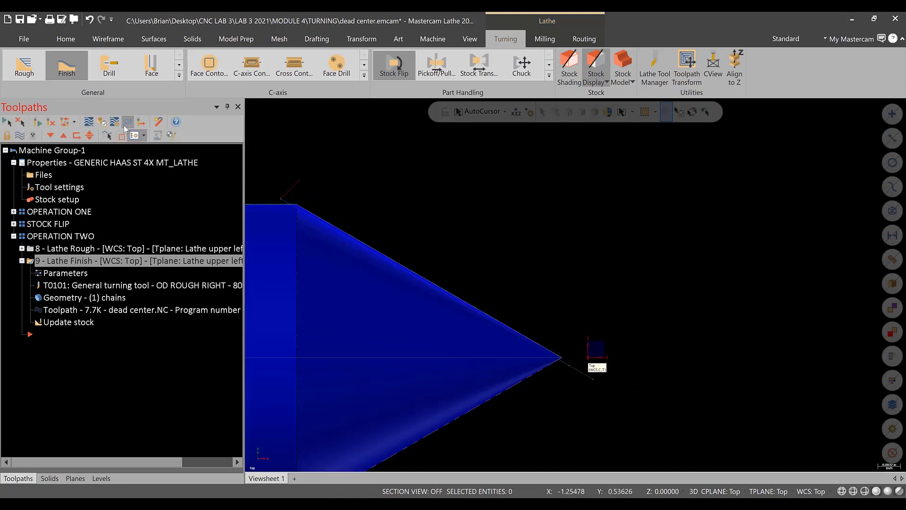
Backplot the extended taper finish toolpath to check the tool's approach to the cone's tip
left_click(126, 125)
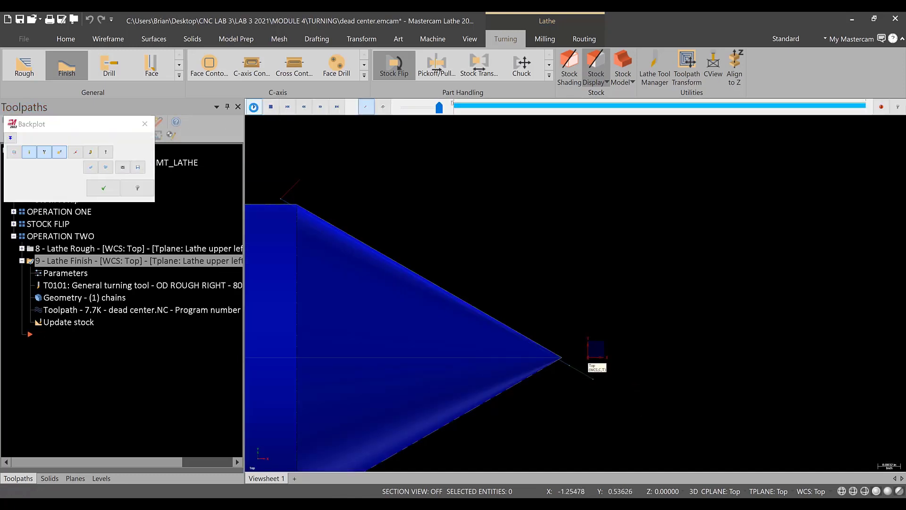
left_click(254, 107)
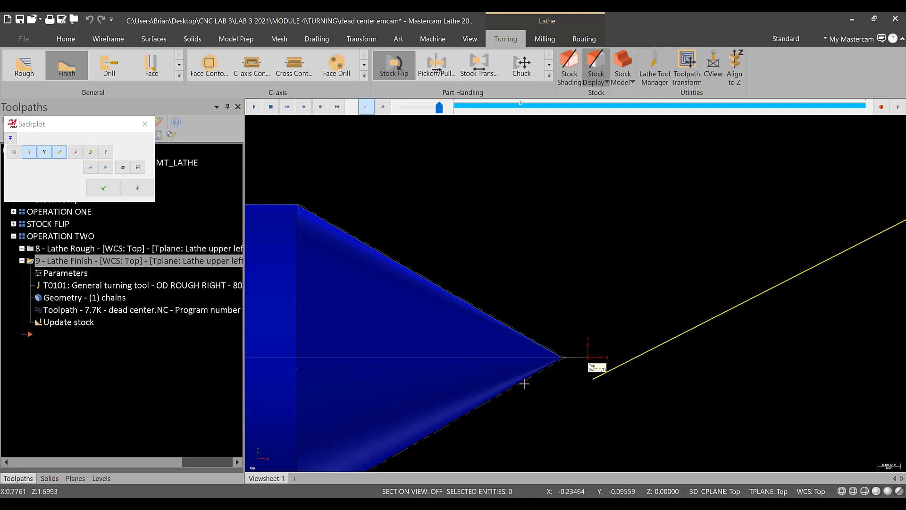
left_click(145, 124)
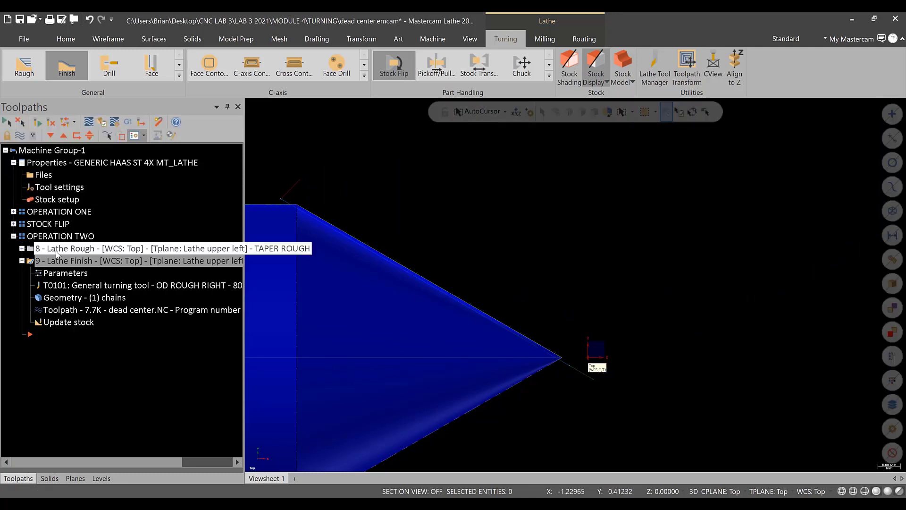
Verify all OPERATION TWO toolpaths in the simulator, inspect the machined cone and its tip, and close the simulation
left_click(21, 261)
left_click(107, 135)
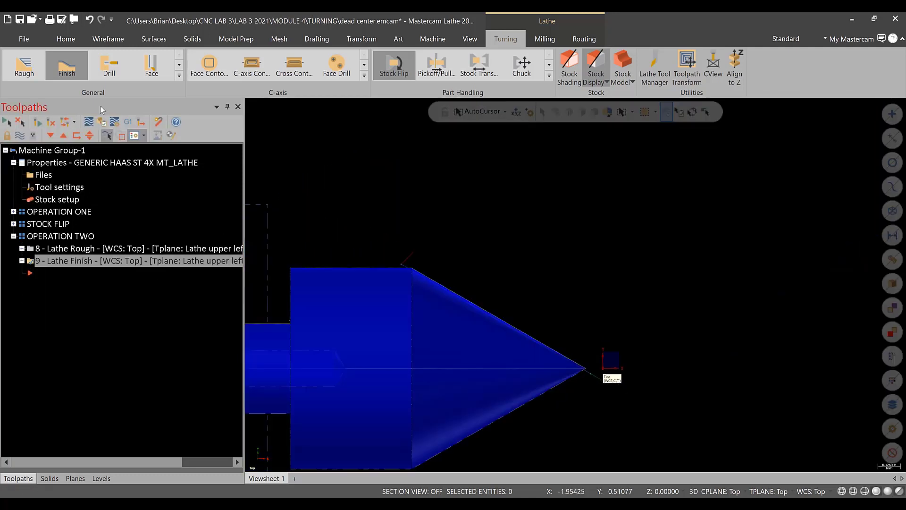
left_click(54, 238)
left_click(102, 121)
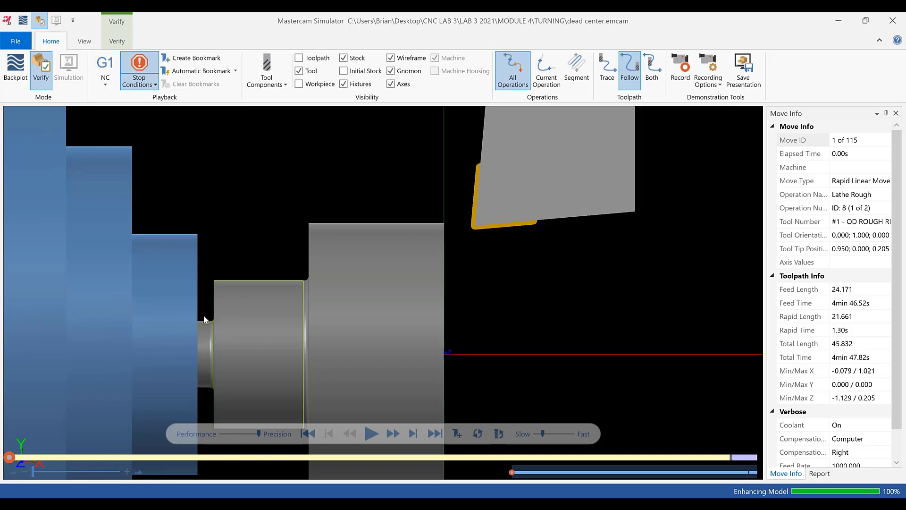
left_click(371, 432)
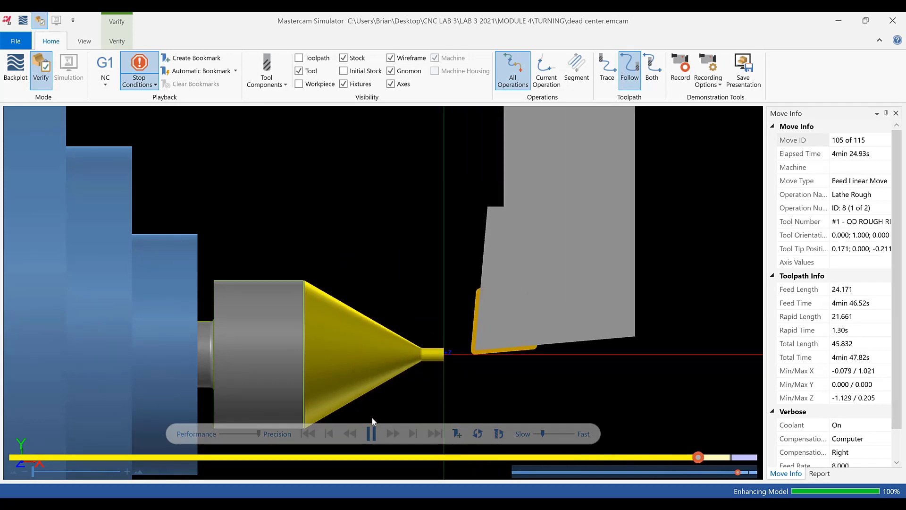
left_click(371, 433)
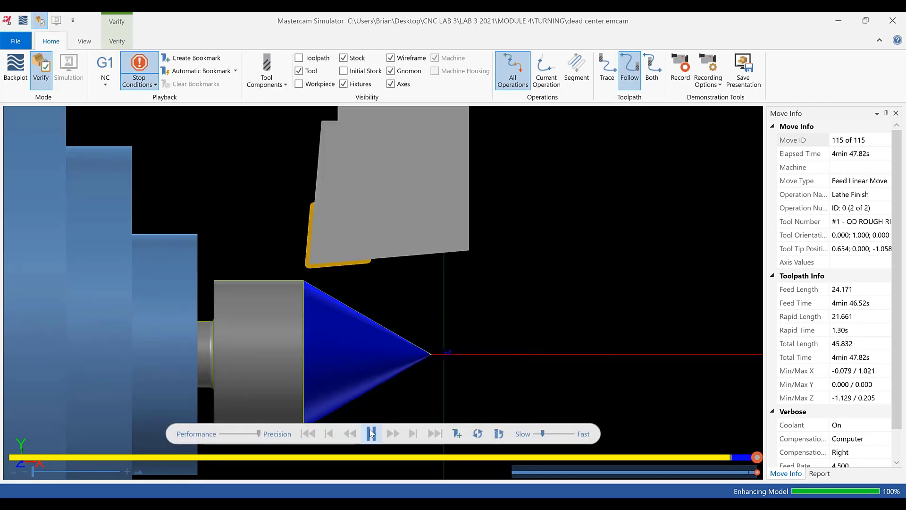
scroll(377, 363, "up", 5)
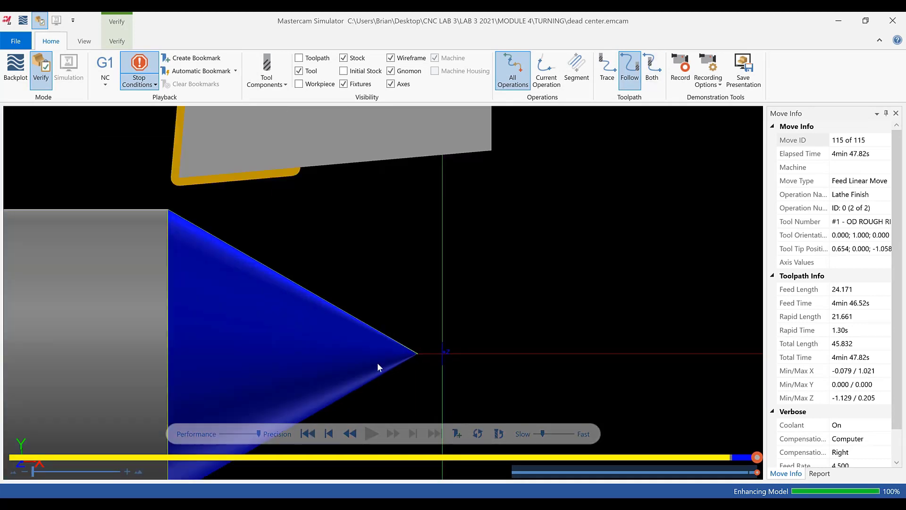
scroll(310, 363, "down", 5)
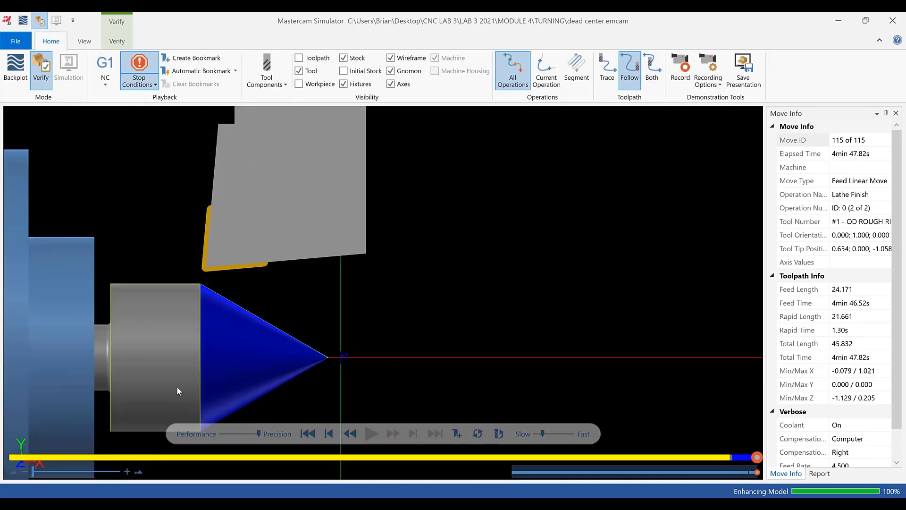
left_click(893, 20)
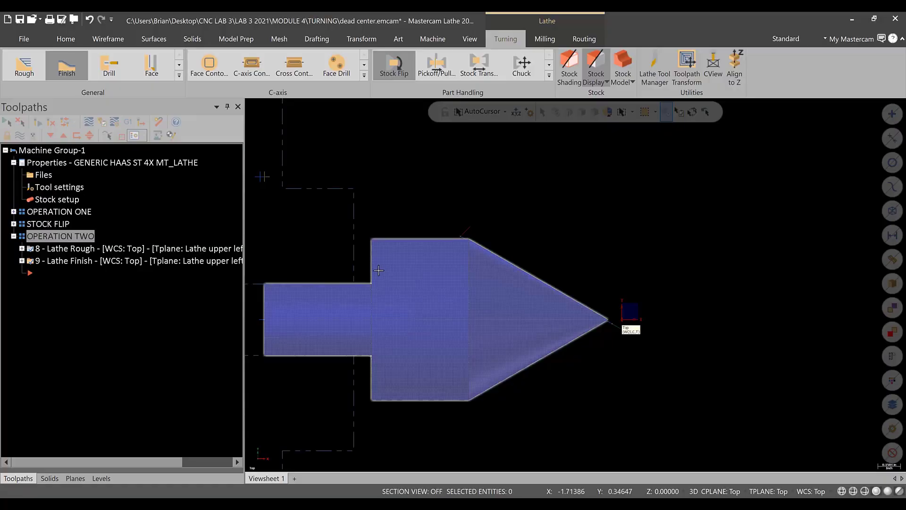
Save the dead center.emcam file with the completed OPERATION TWO toolpaths
scroll(376, 314, "down", 3)
scroll(270, 397, "up", 1)
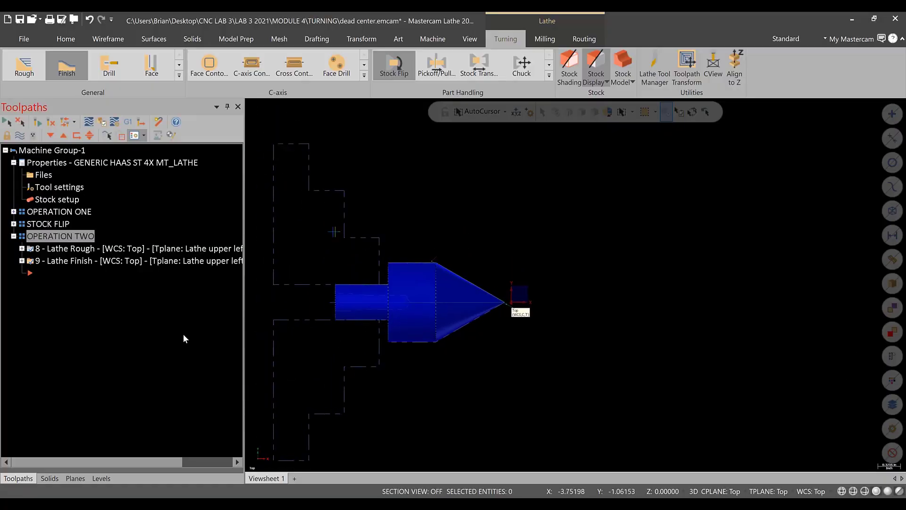
left_click(17, 21)
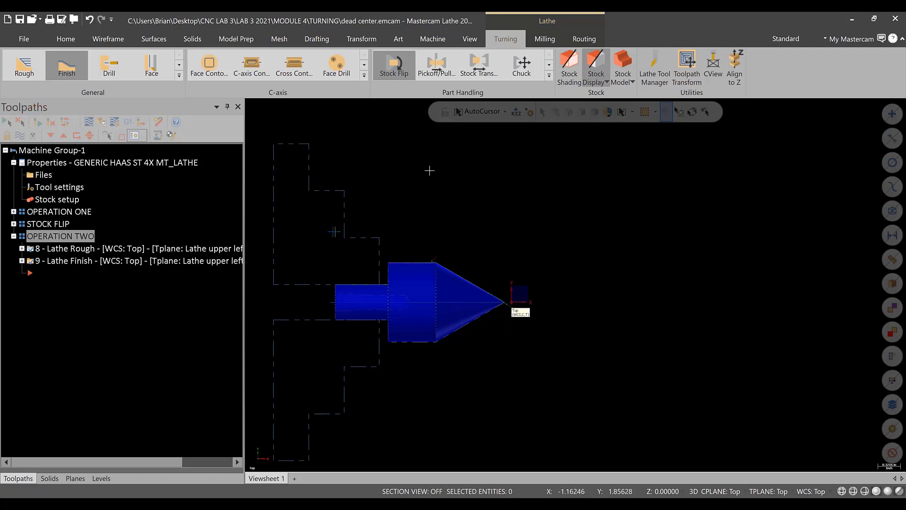
Measure the distance from the origin in front of the cone's tip to the shoulder between the large body and the smaller shank
right_click(428, 139)
left_click(477, 334)
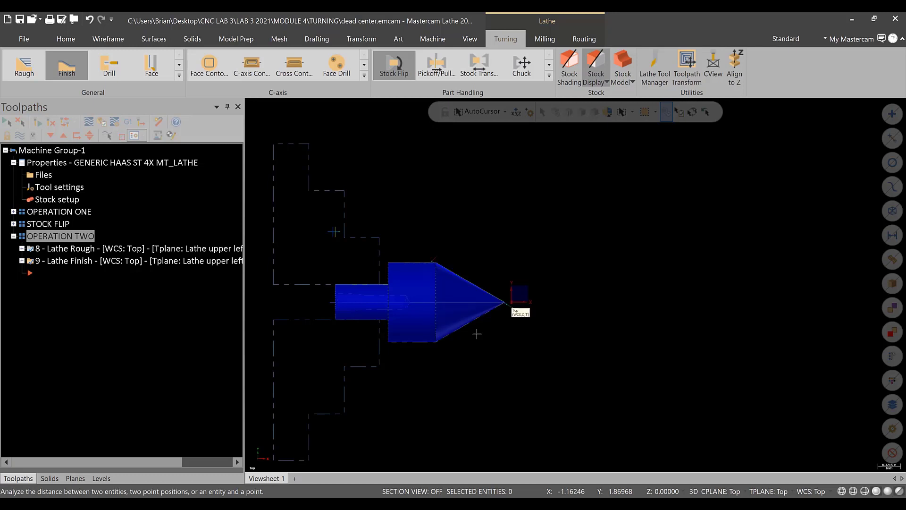
left_click(510, 302)
left_click(389, 270)
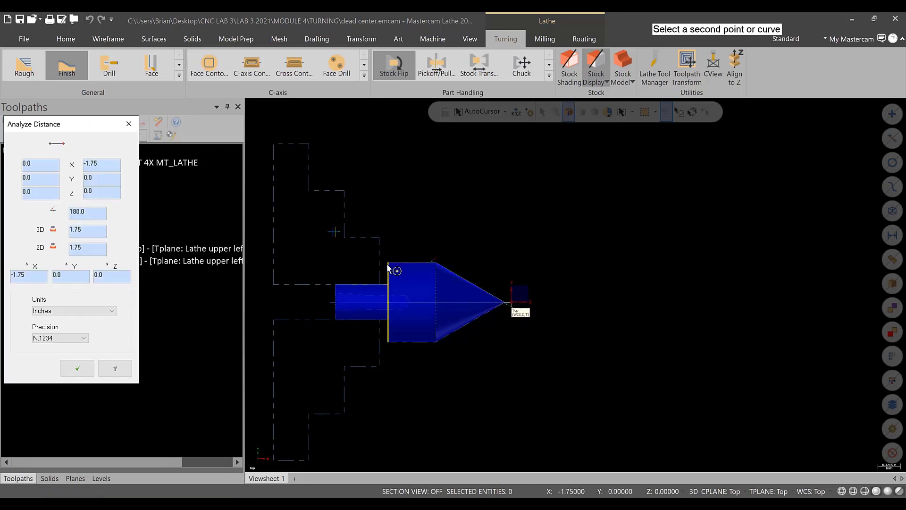
left_click(388, 267)
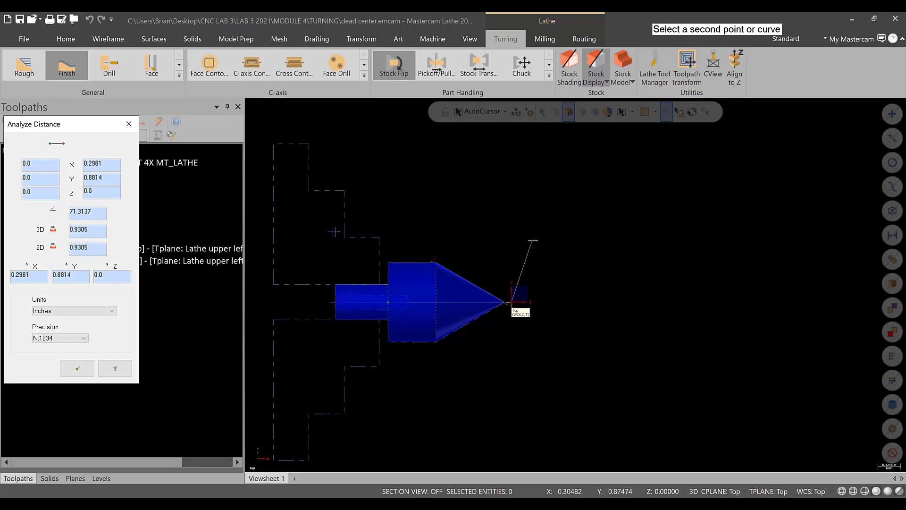
key("Escape")
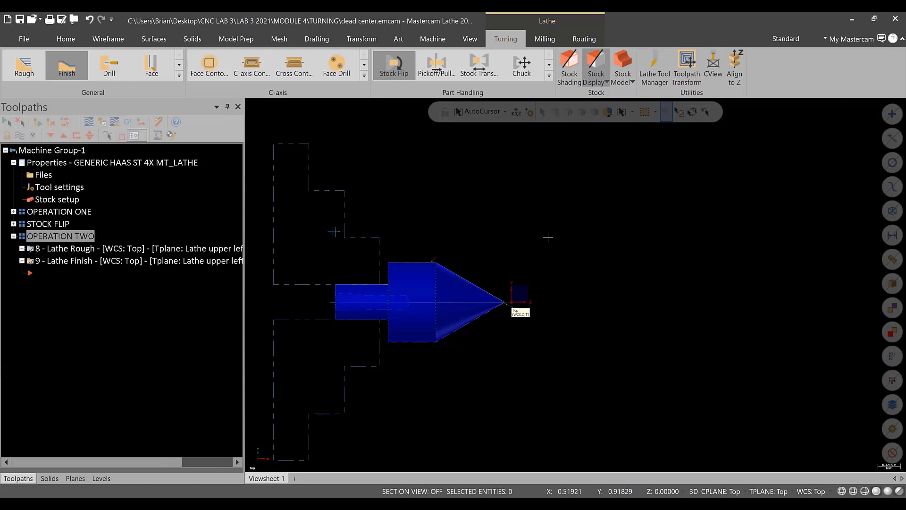